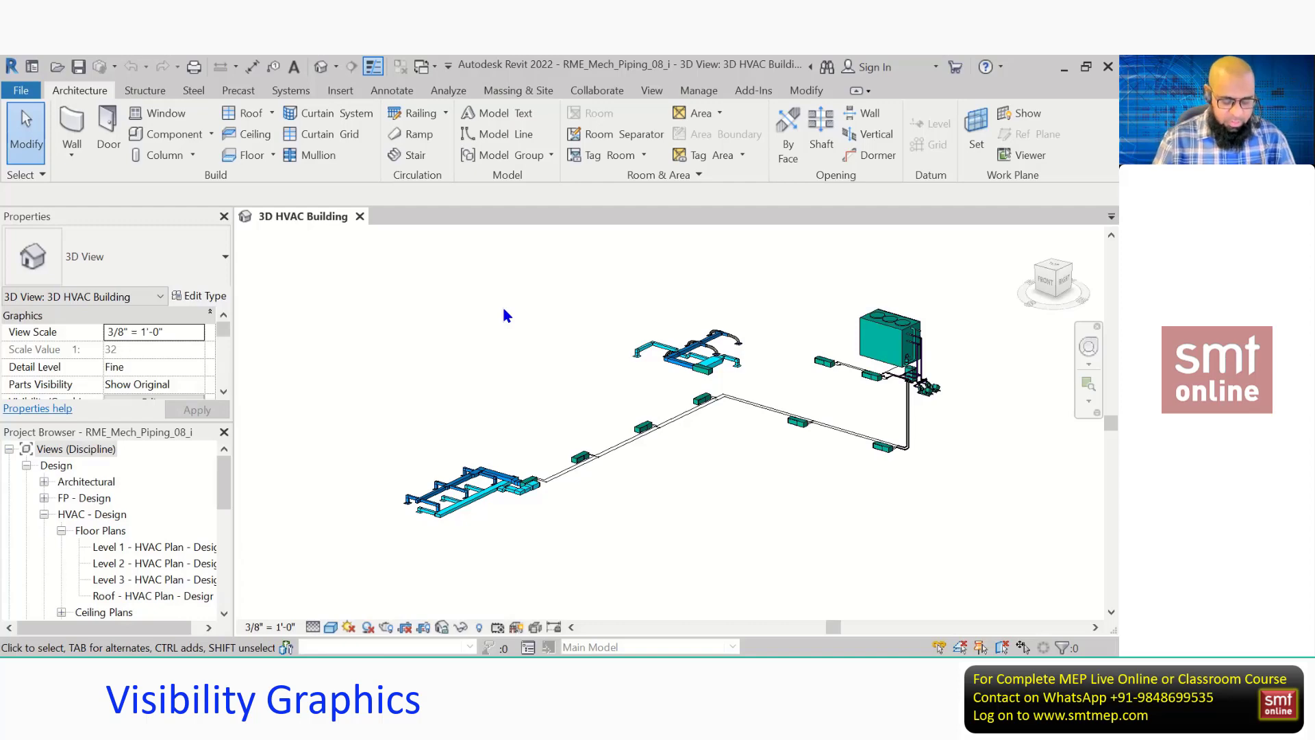
Open the visibility/graphic overrides of the 3D HVAC Building view and limit the category filter to Mechanical and Piping.
scroll(554, 342, up, 1)
middle_drag(554, 342, 457, 345)
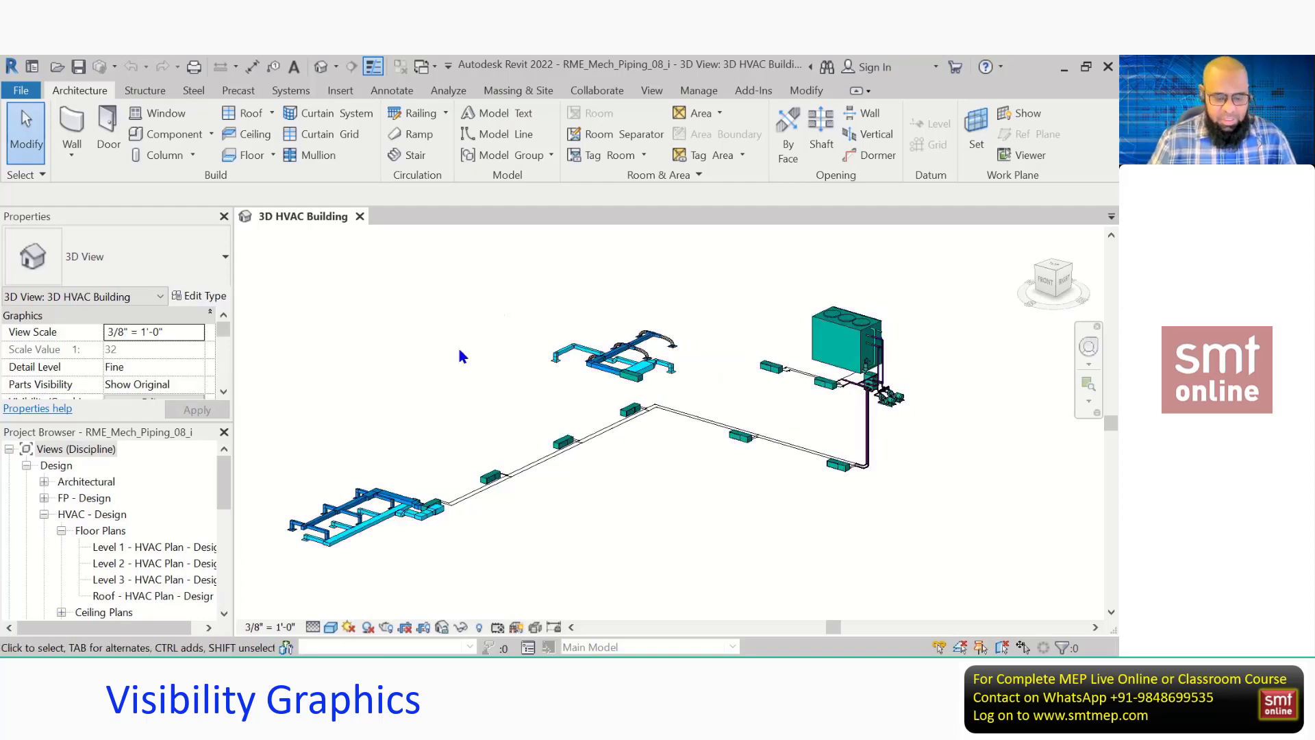
key(v)
key(g)
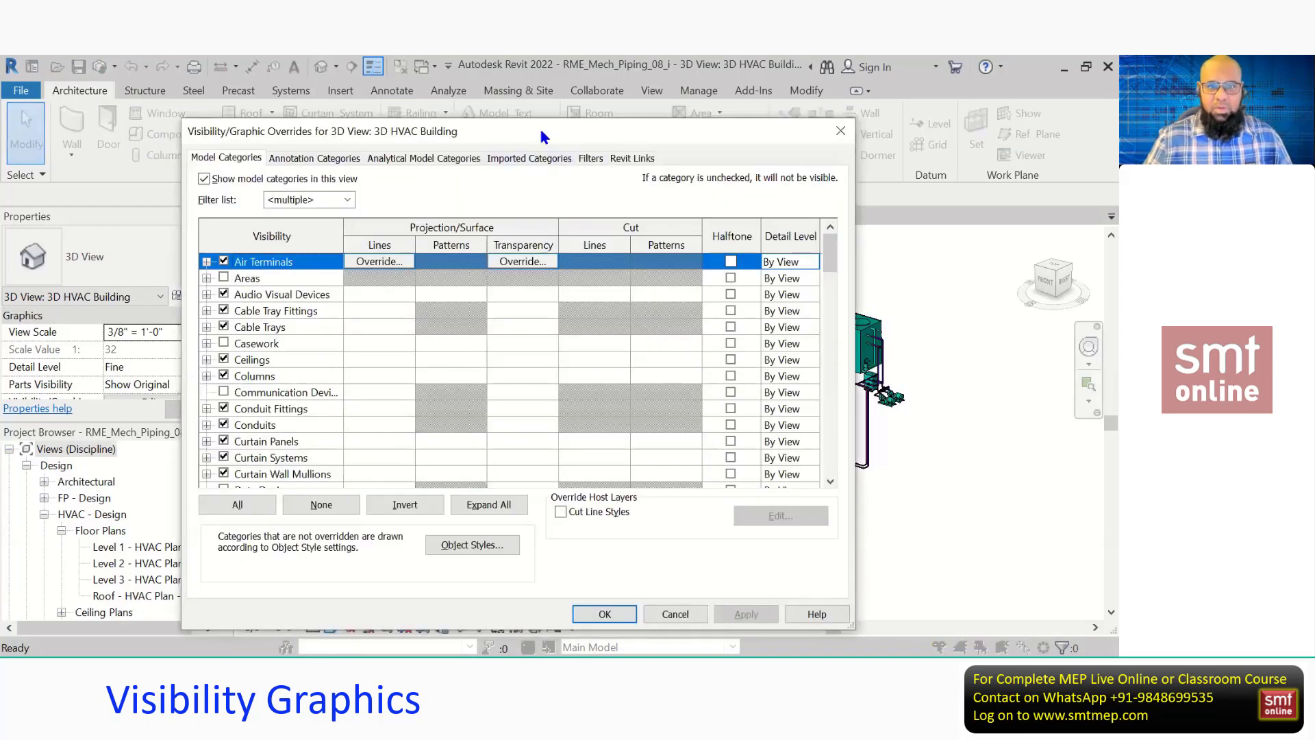
drag(549, 136, 591, 121)
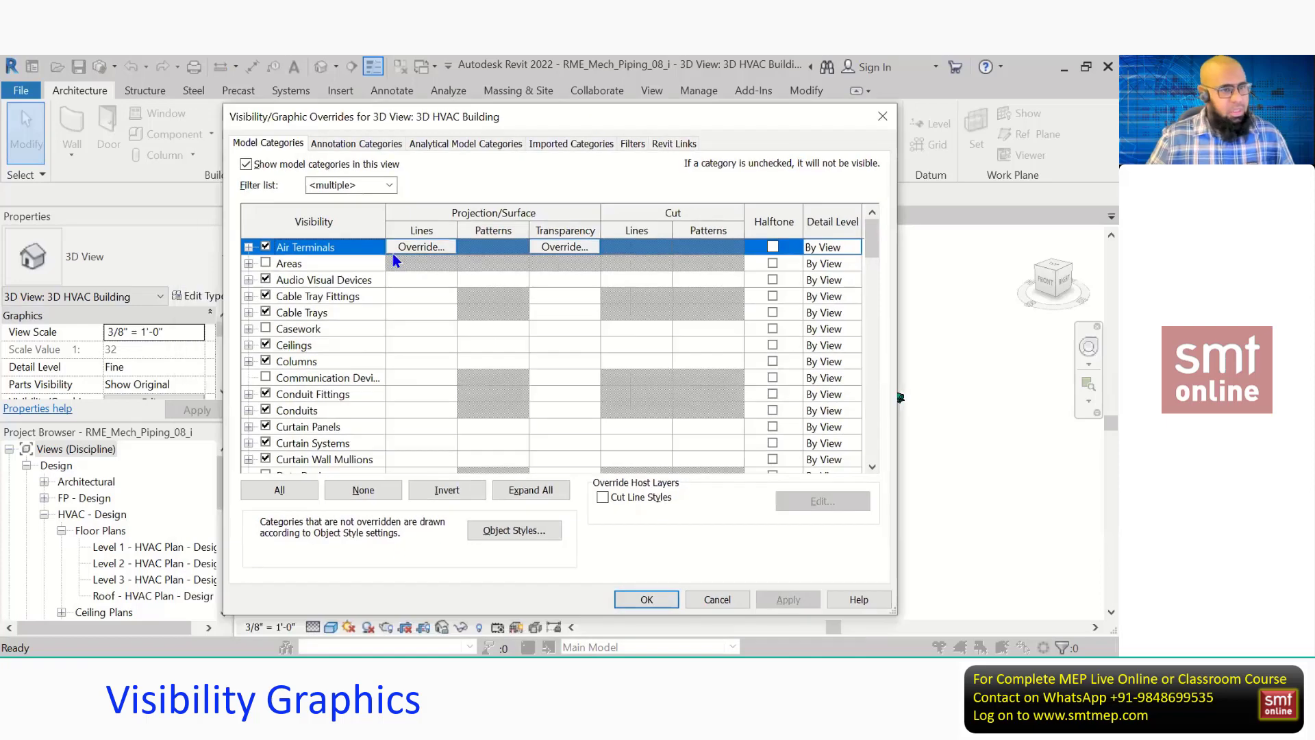
click(357, 188)
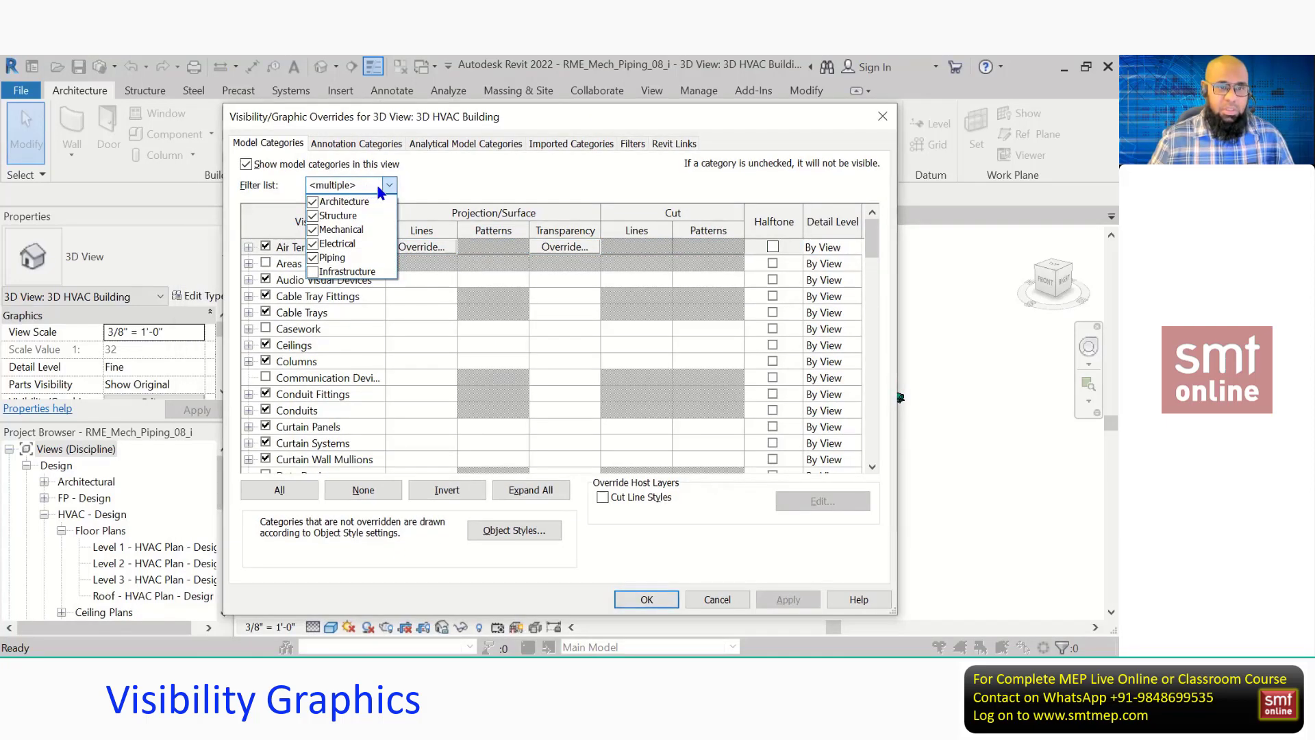
click(313, 202)
click(312, 216)
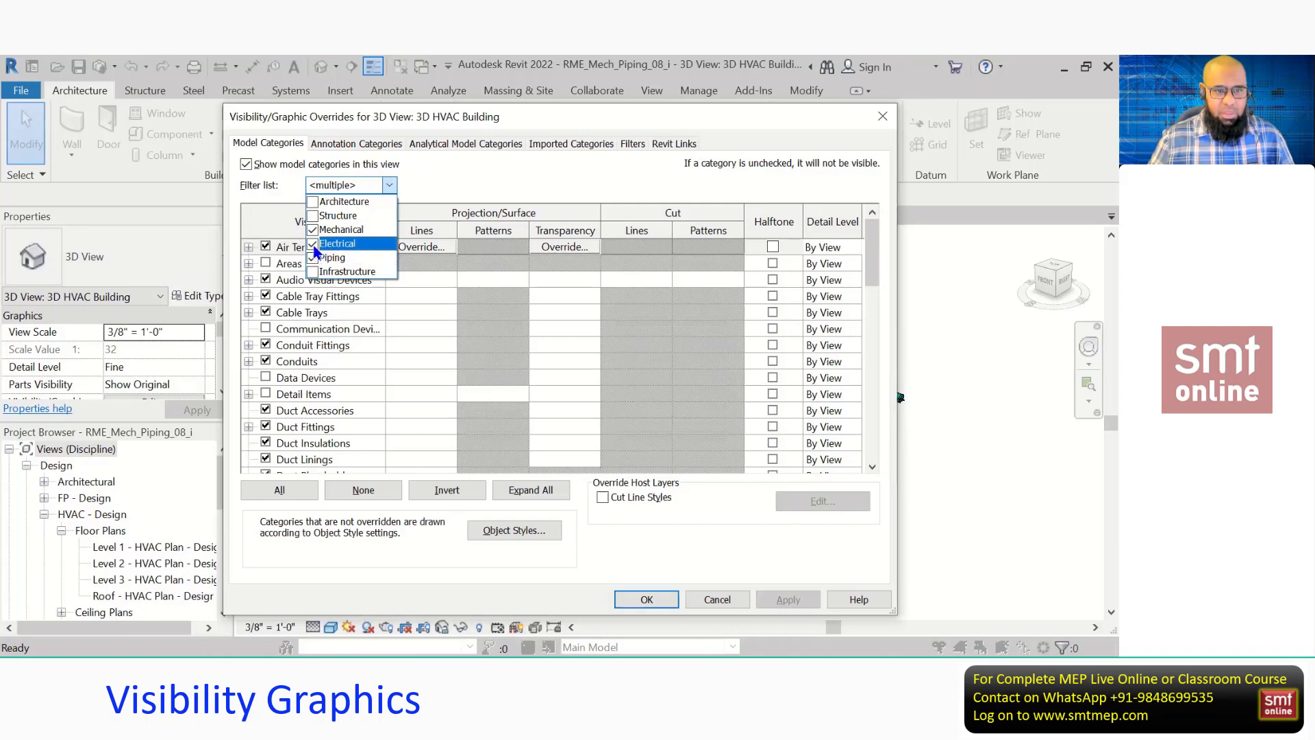
click(313, 245)
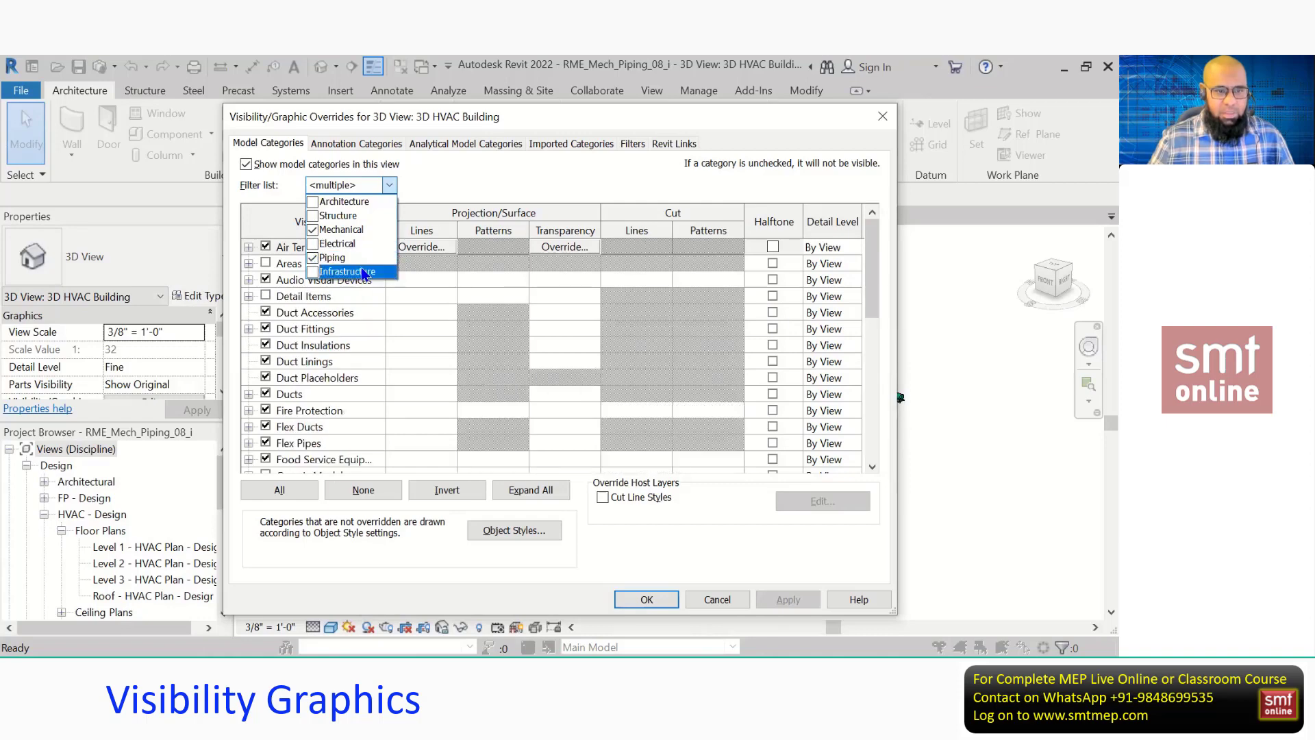
click(442, 181)
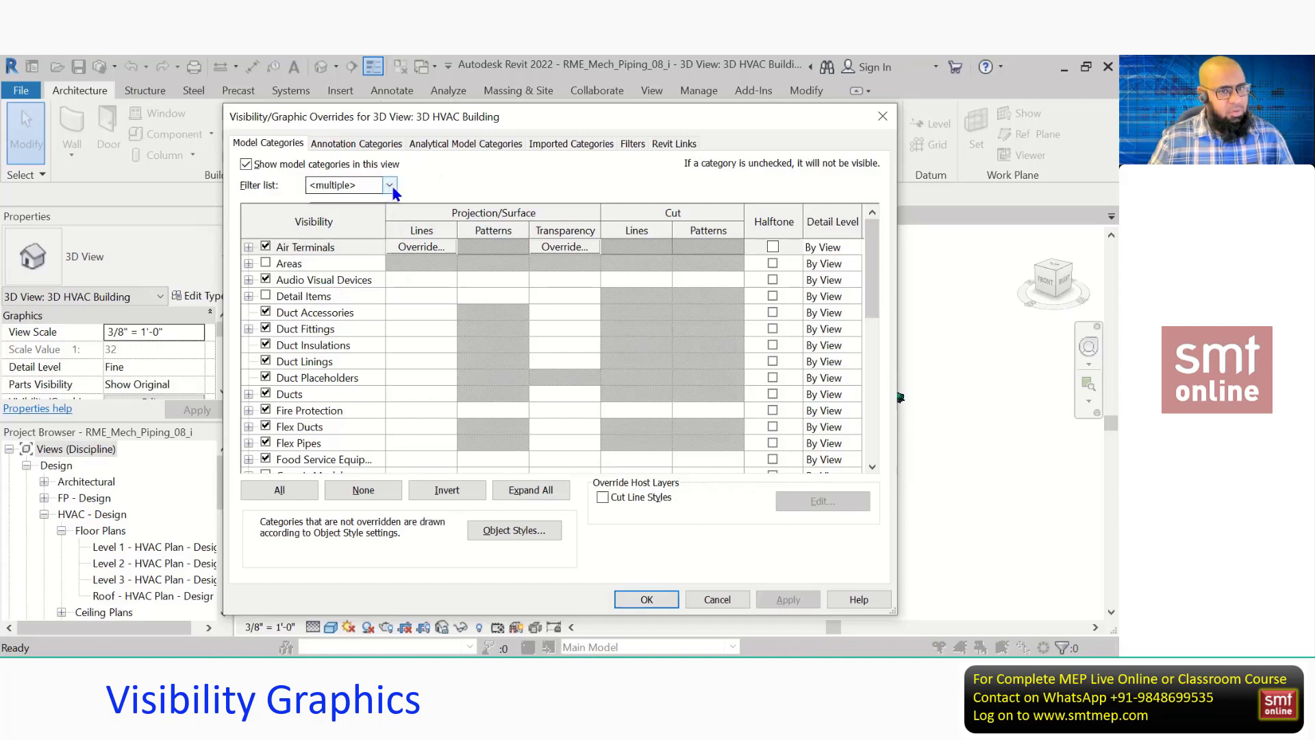
click(390, 185)
click(438, 189)
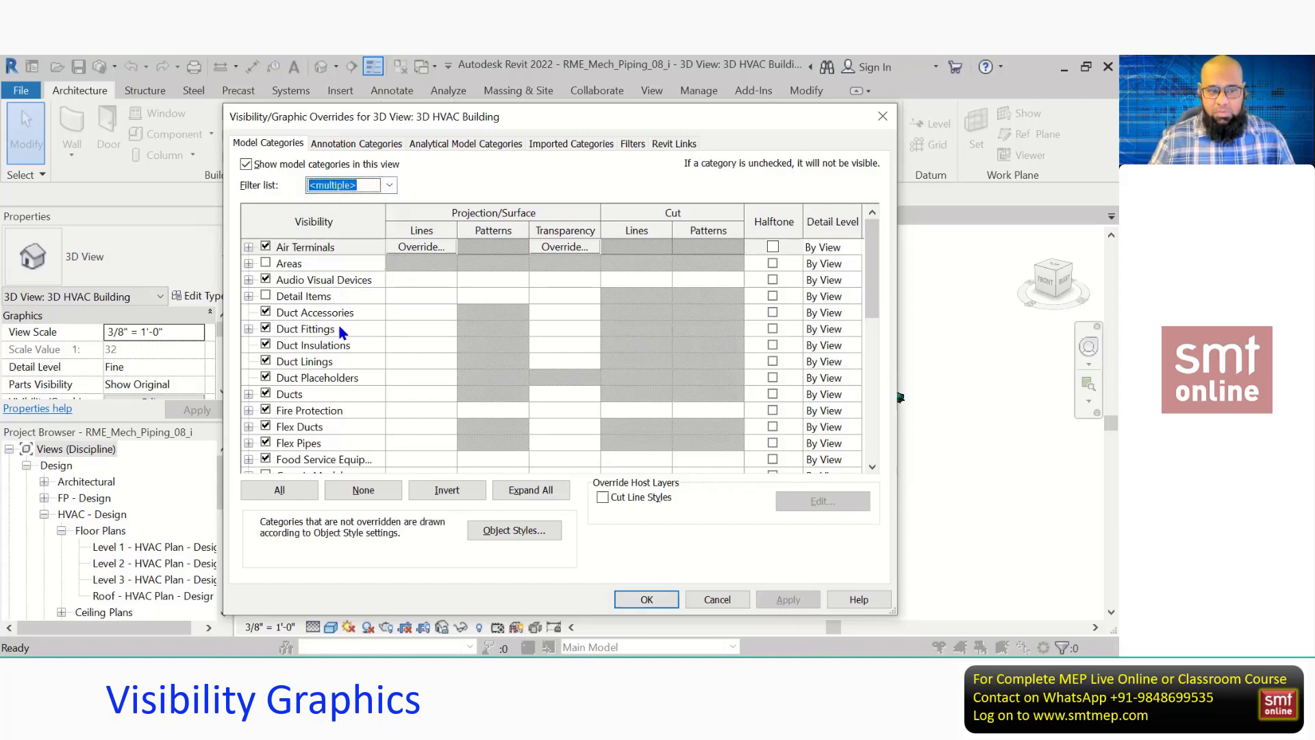
View the annotation categories and the disciplines in their filter list.
scroll(343, 332, down, 3)
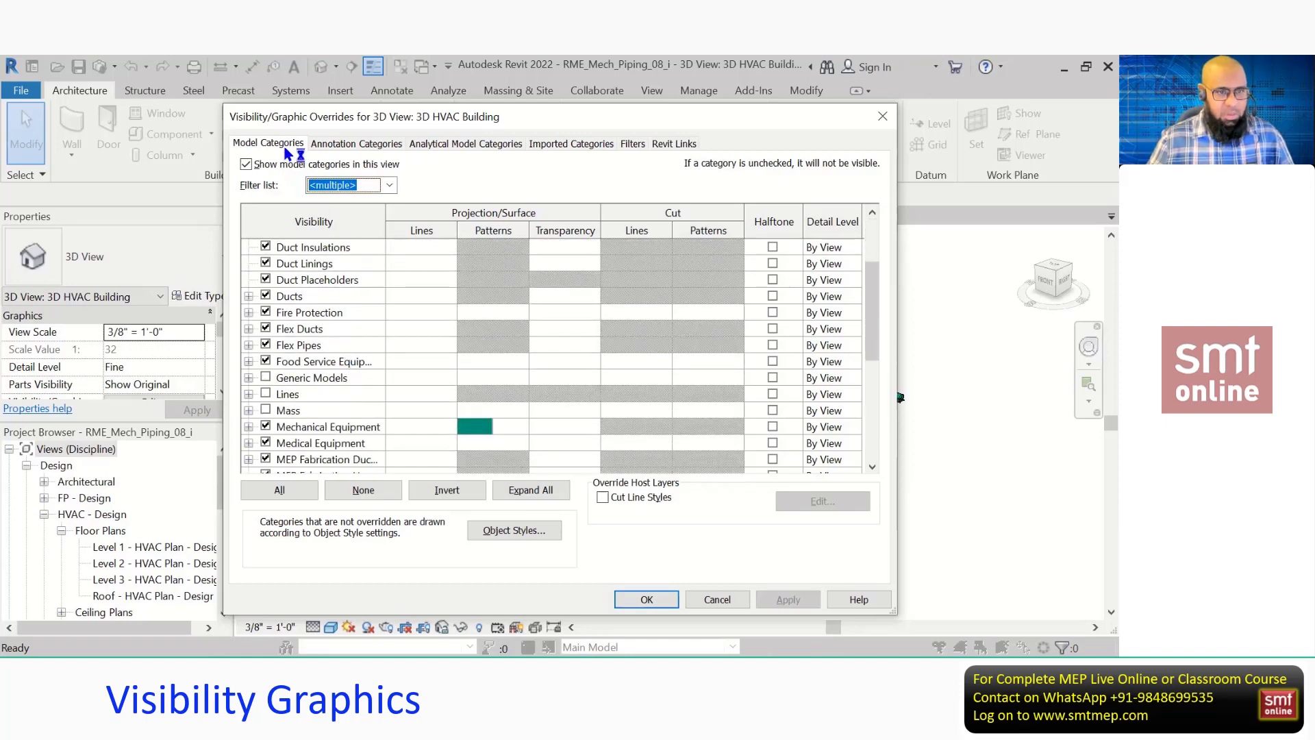
click(343, 145)
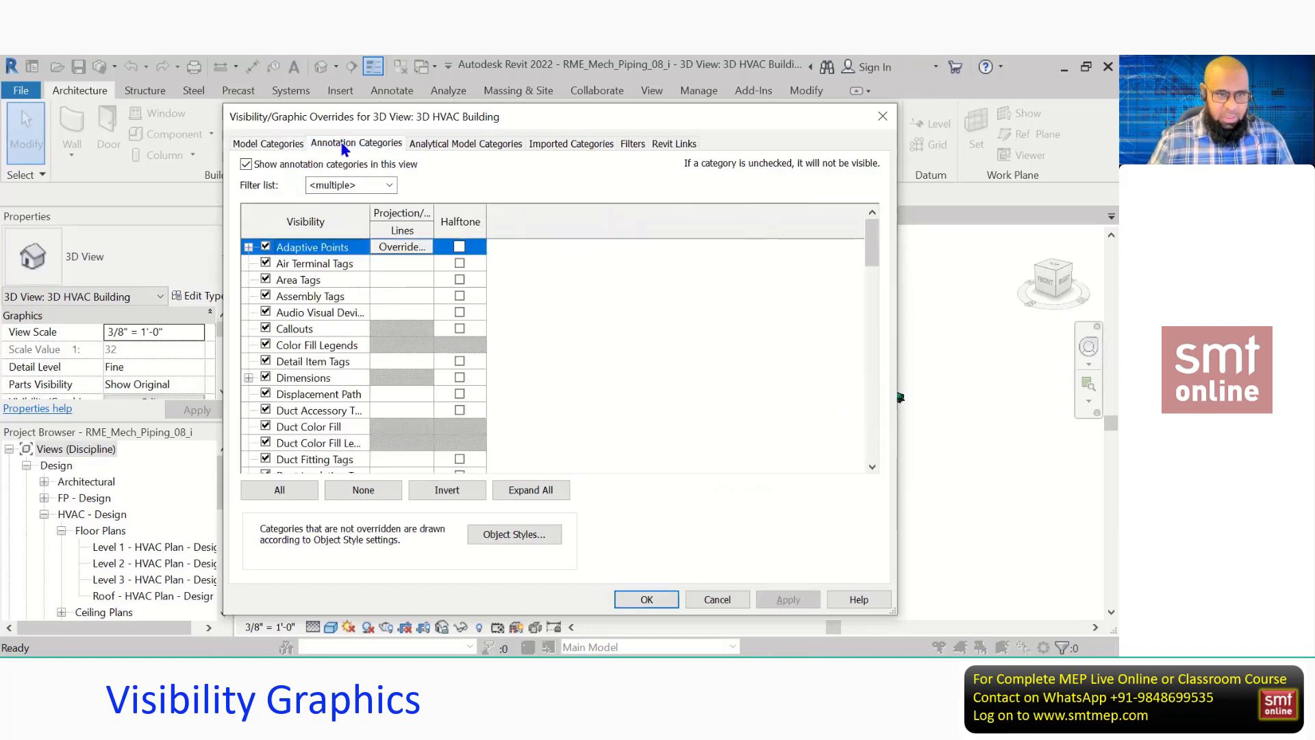
click(388, 185)
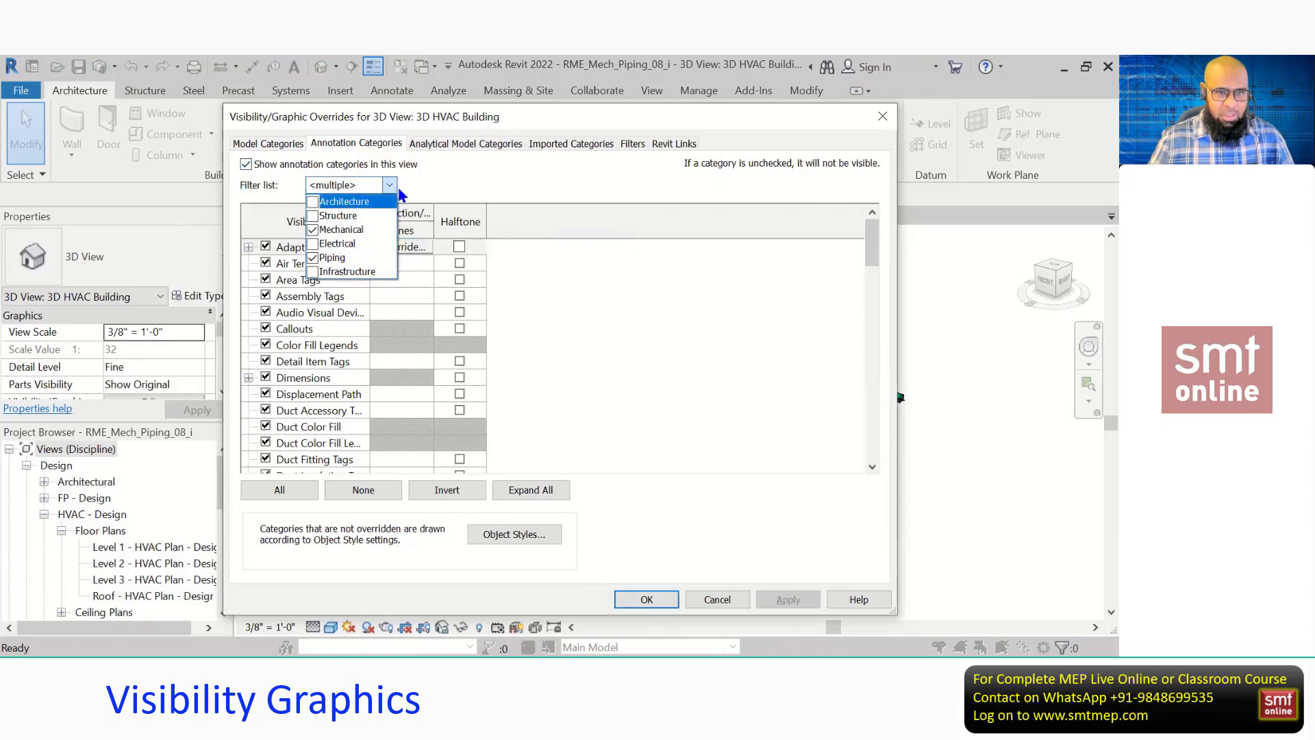
Examine the duct, mechanical equipment and pipe entries among the filtered model categories.
click(276, 142)
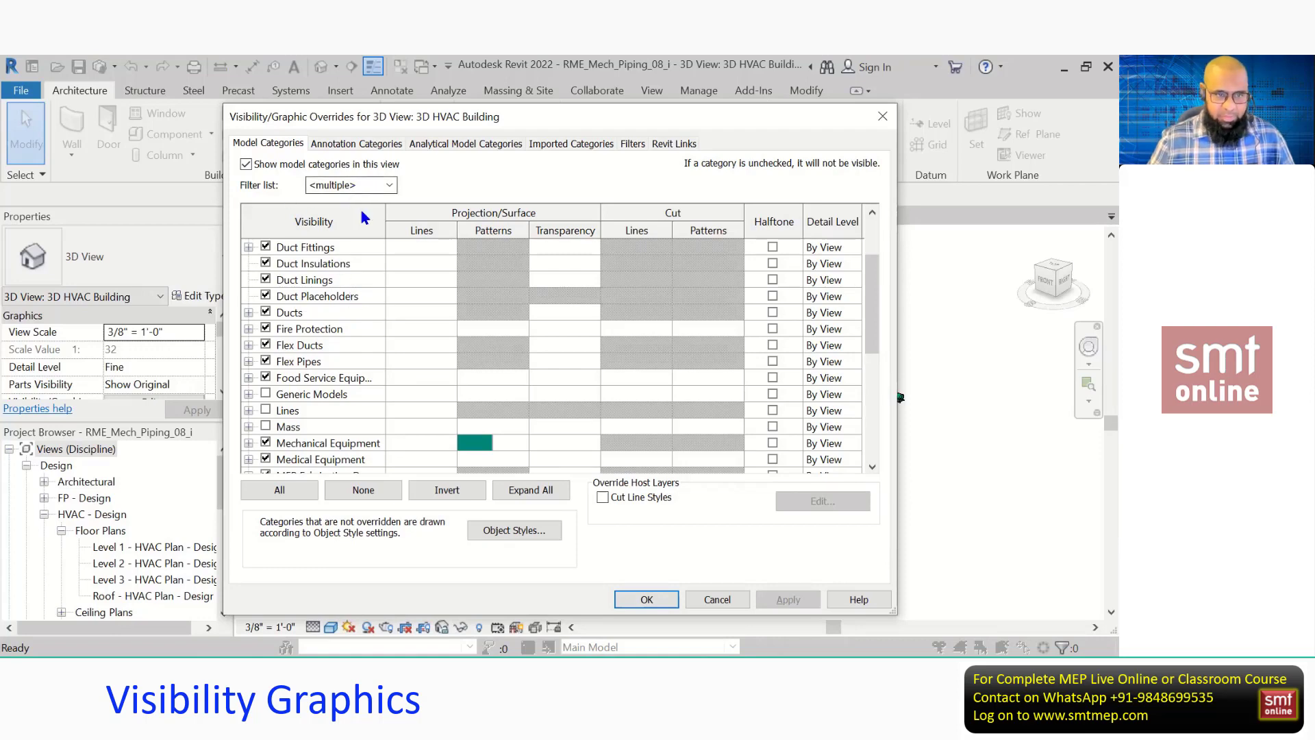
scroll(349, 327, up, 3)
scroll(349, 326, down, 2)
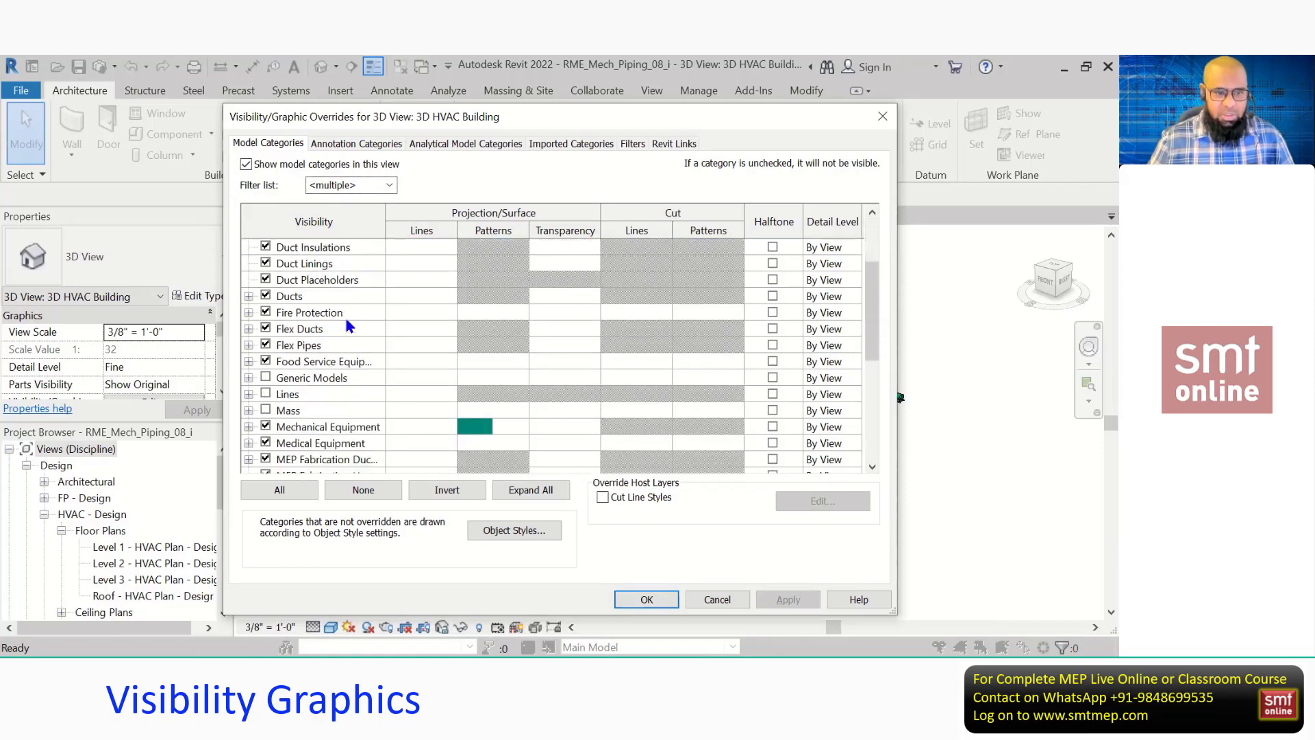
scroll(349, 327, down, 1)
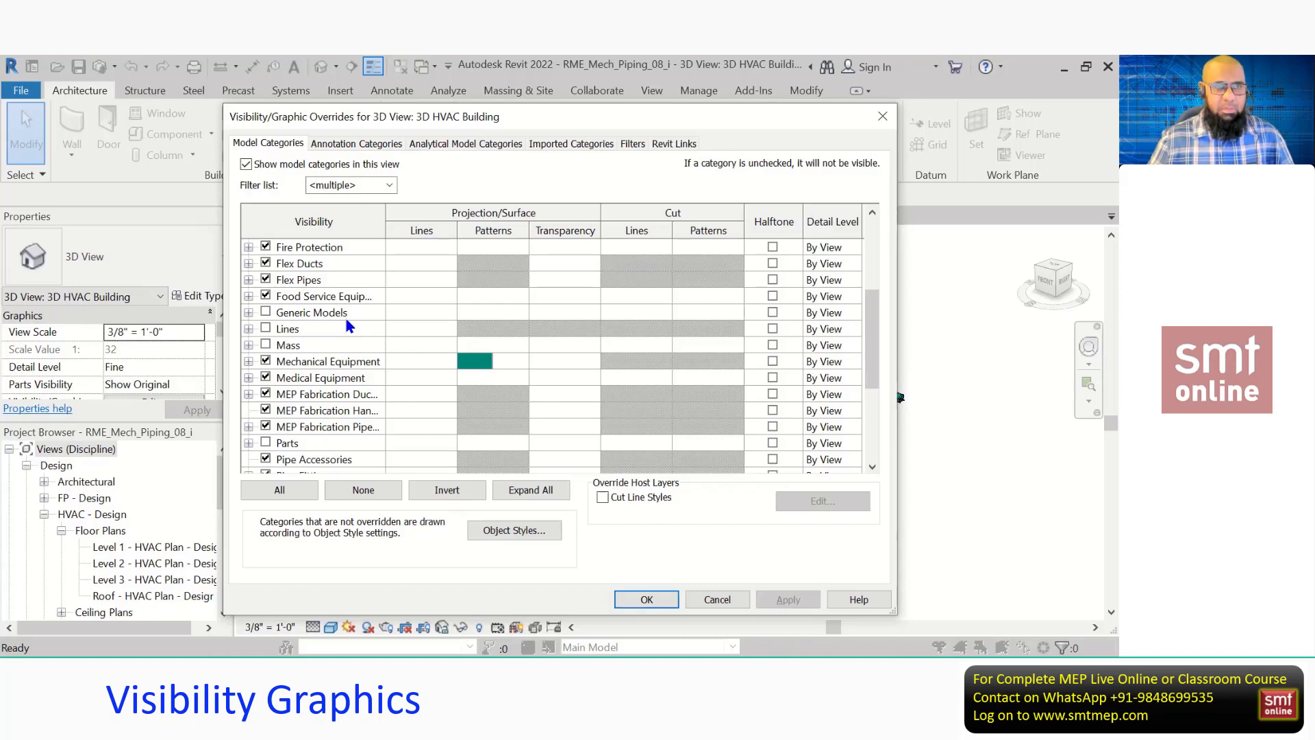
scroll(349, 327, down, 1)
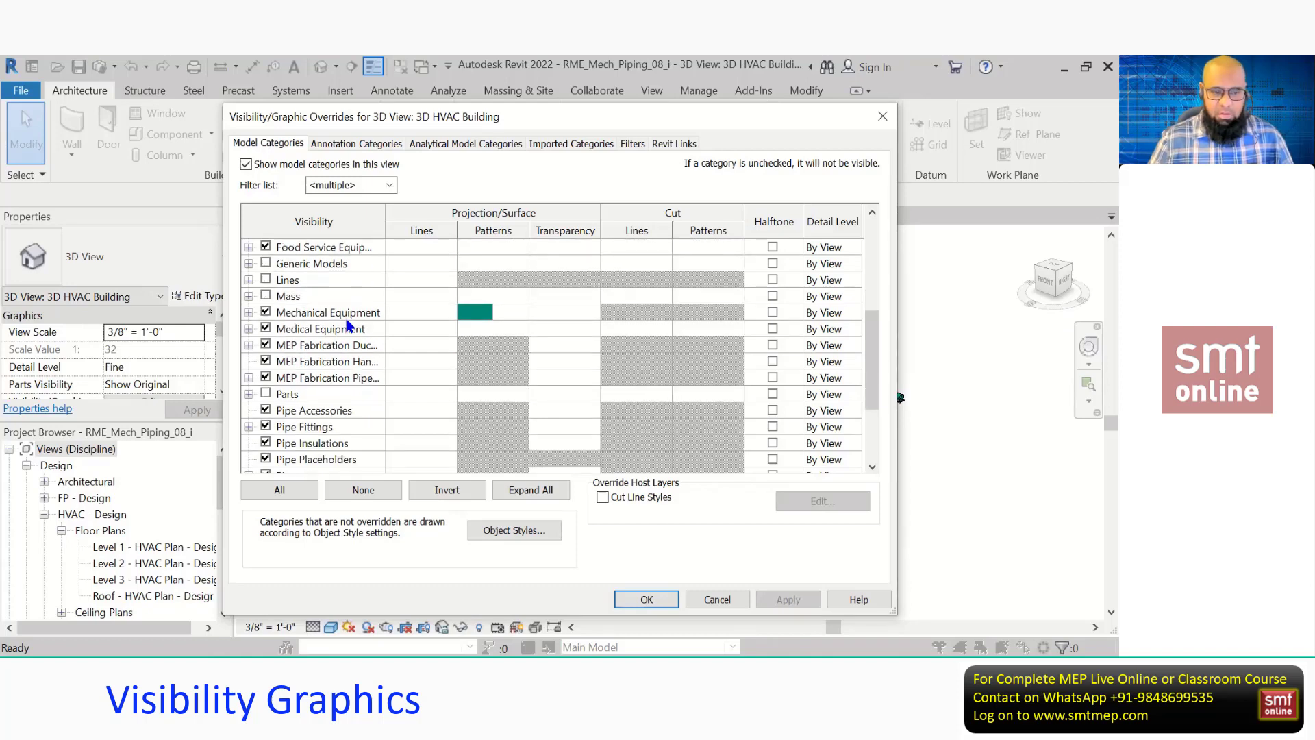
scroll(349, 327, down, 2)
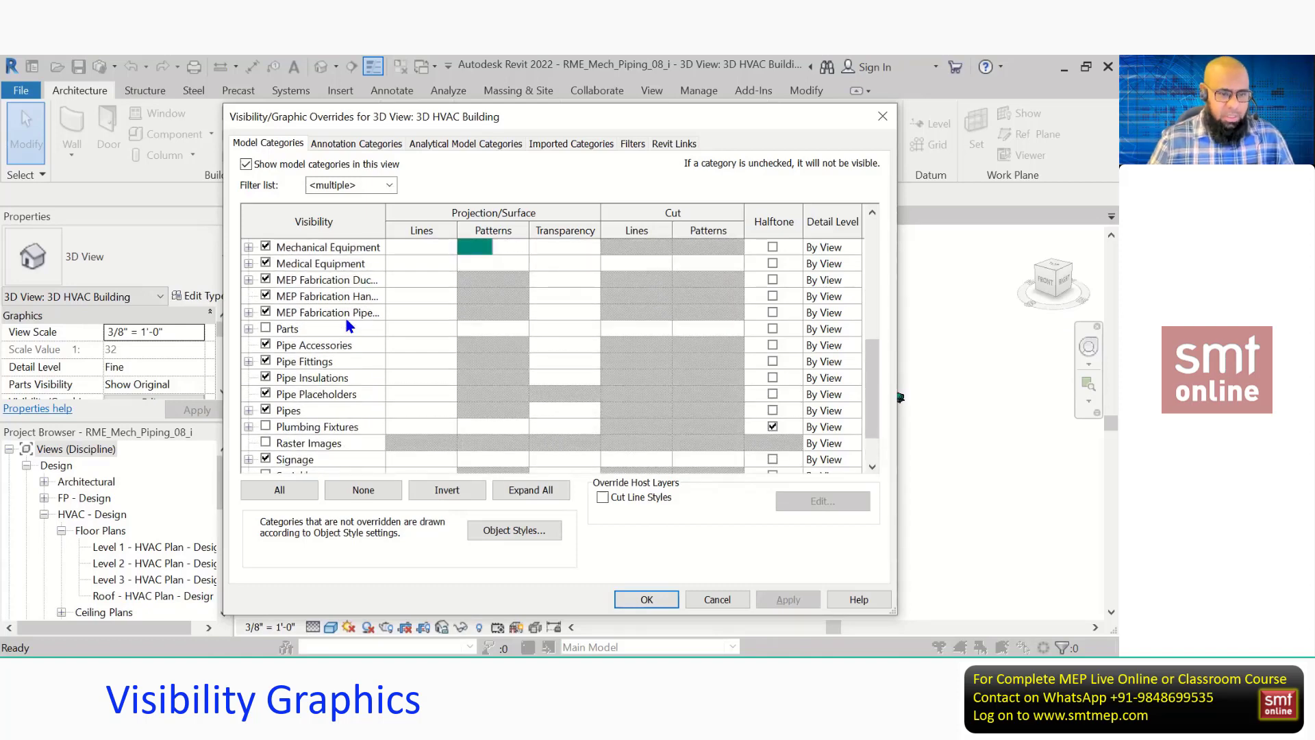
scroll(348, 326, up, 4)
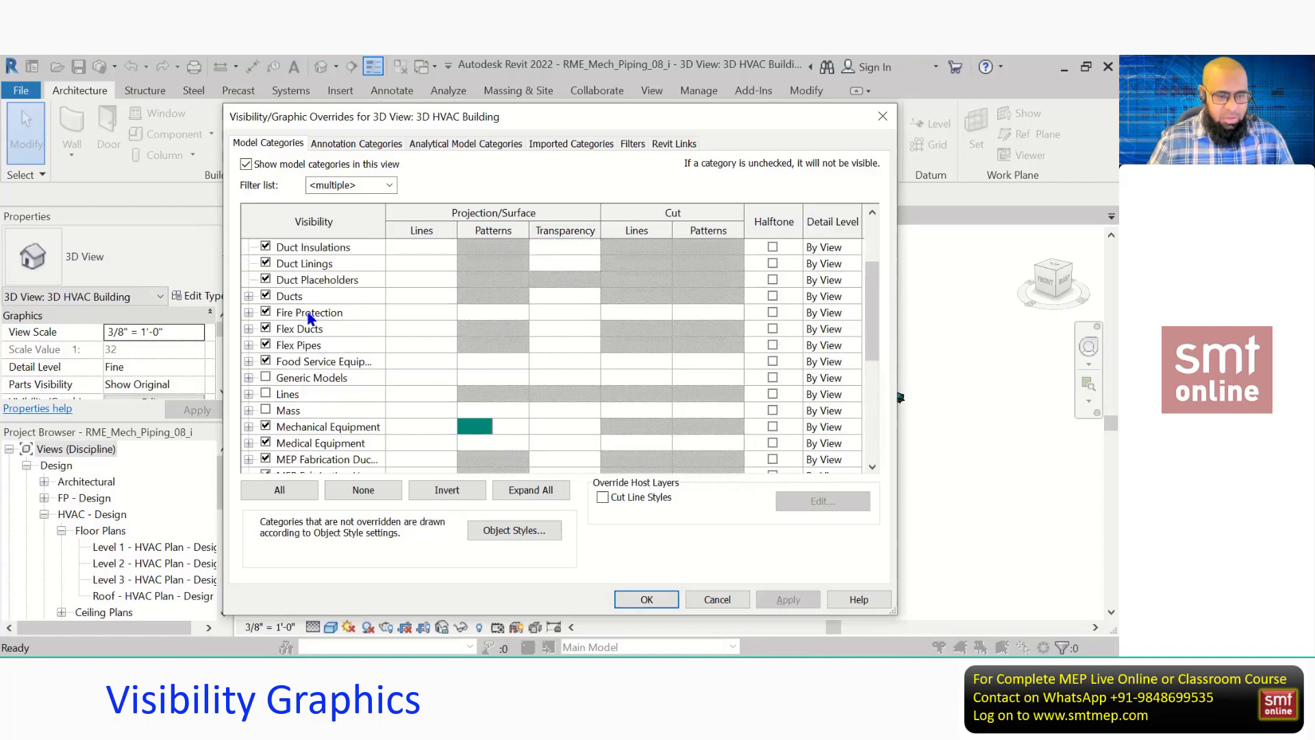
scroll(310, 317, down, 3)
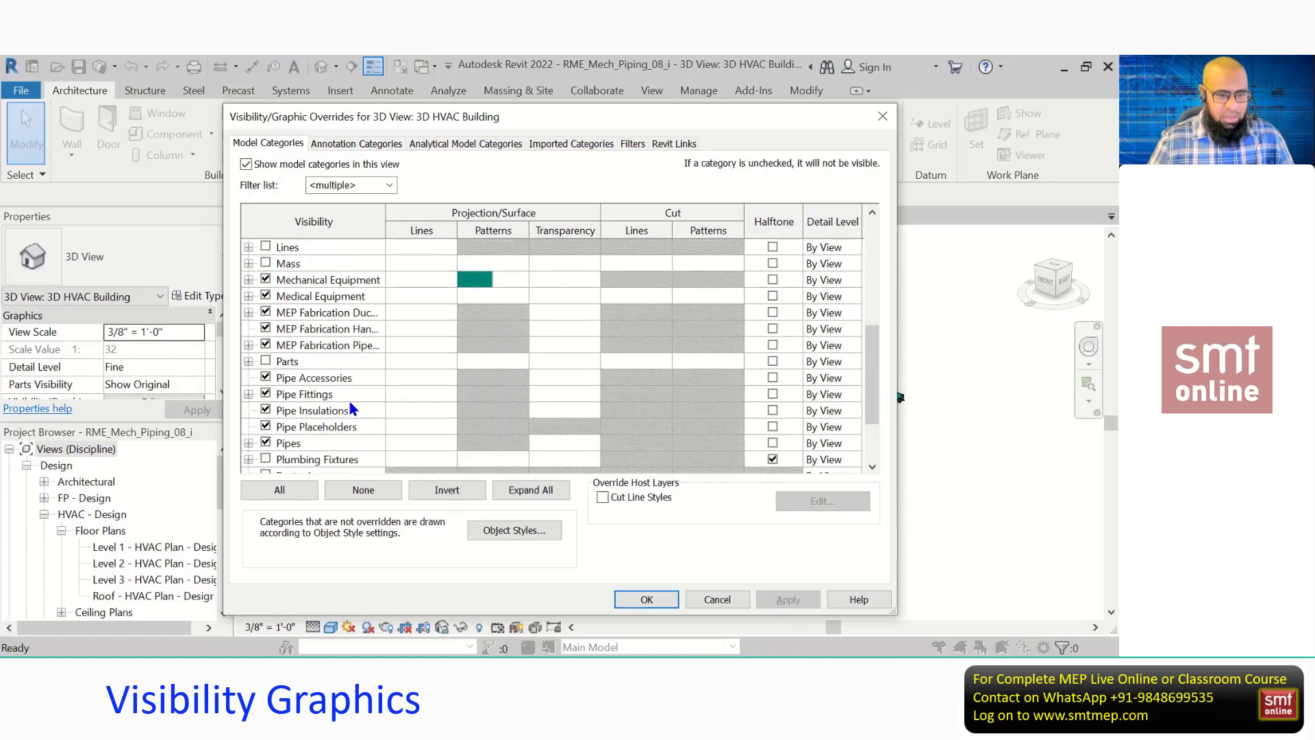
scroll(350, 409, down, 2)
scroll(348, 404, up, 4)
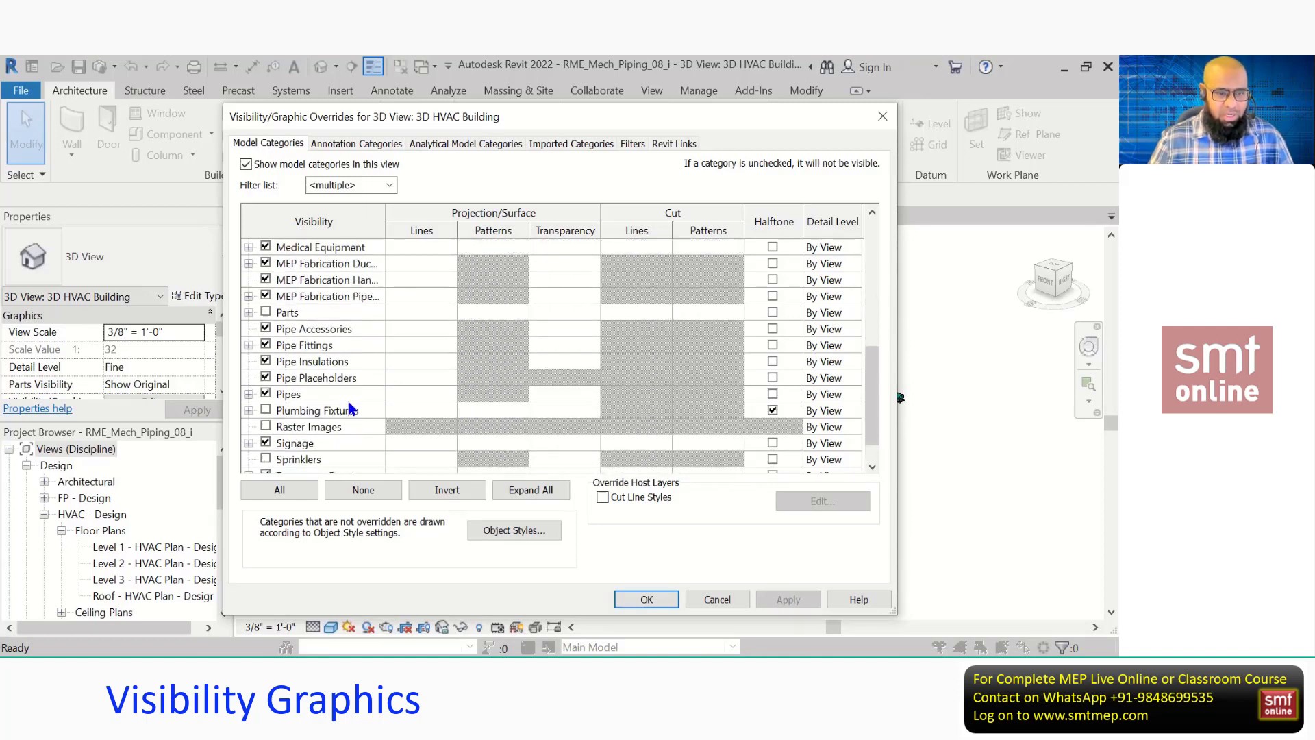
scroll(346, 383, up, 3)
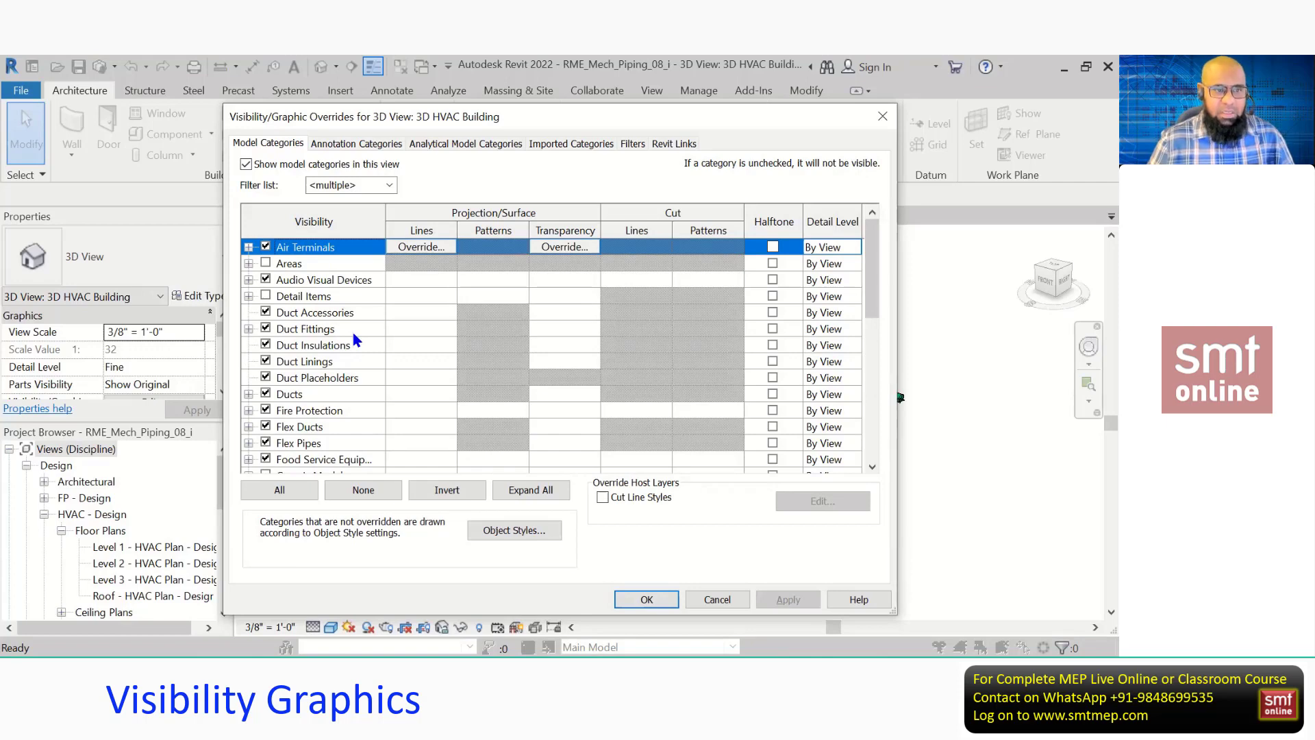
click(365, 186)
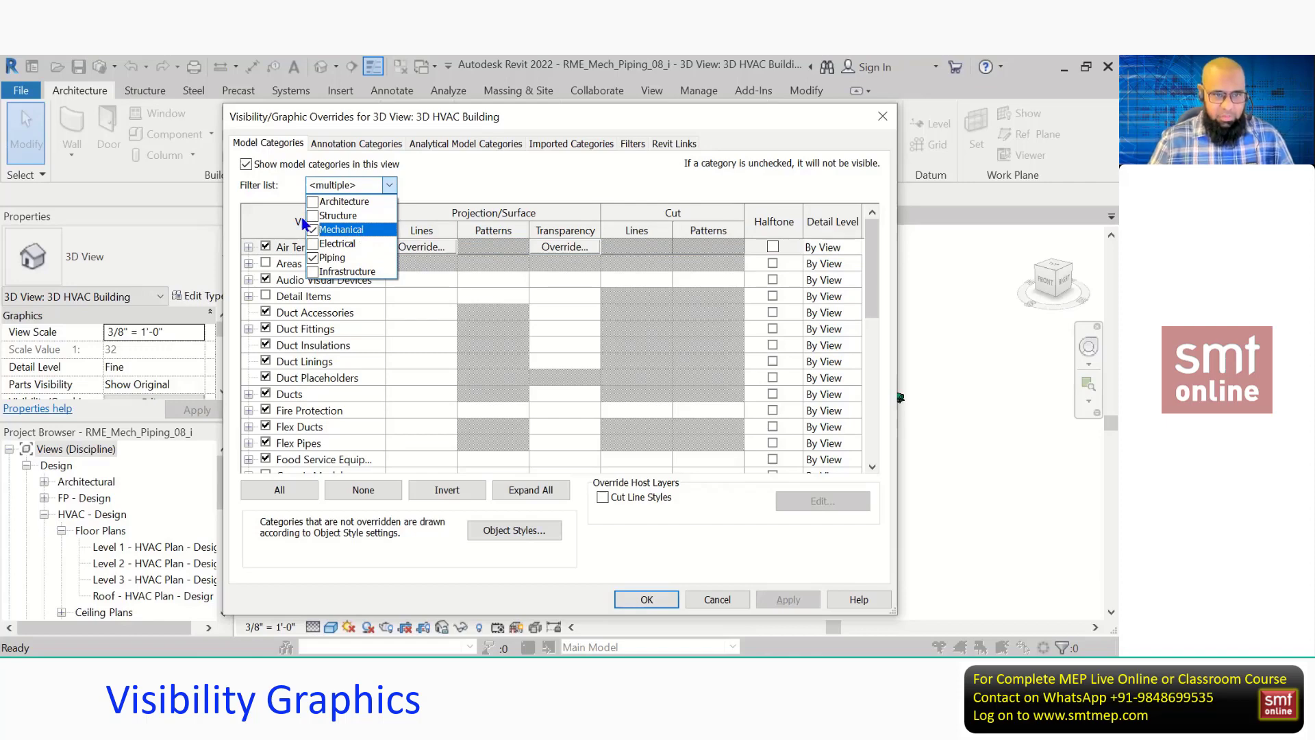
key(Up)
key(Up)
click(490, 137)
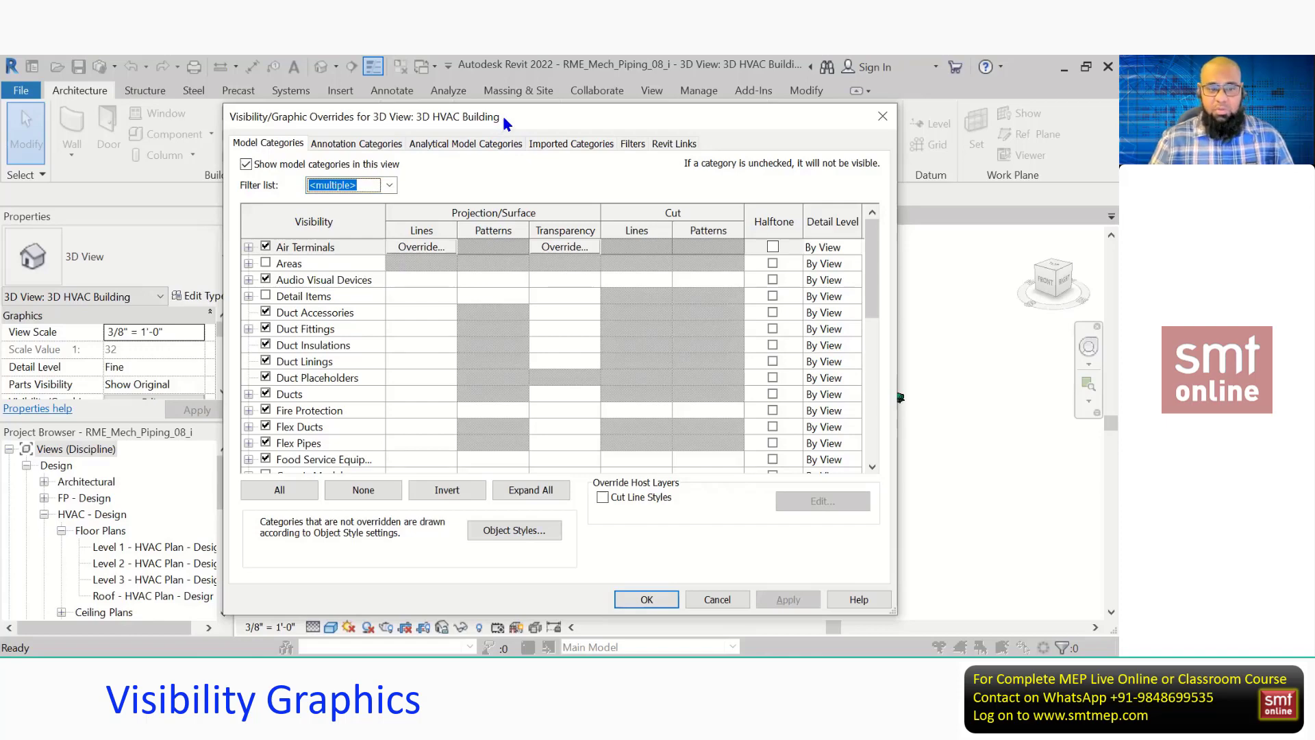
drag(503, 117, 505, 116)
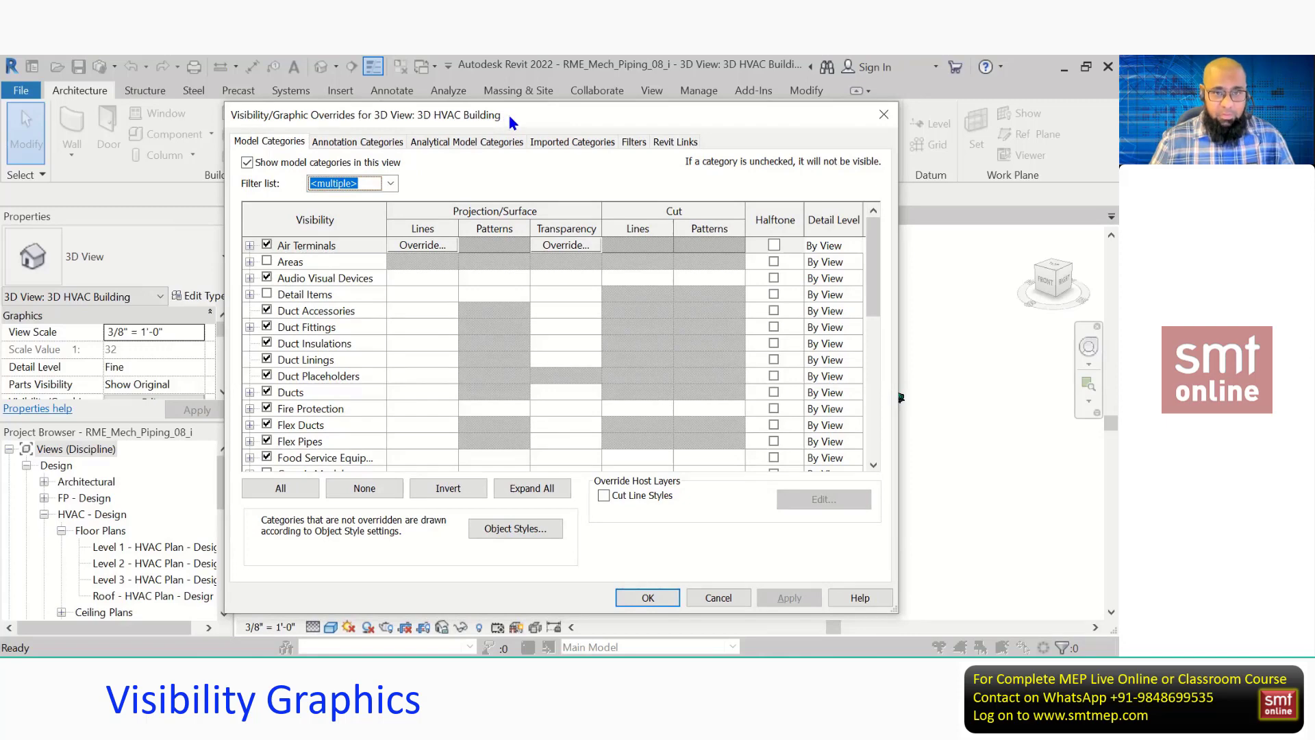
drag(502, 115, 498, 114)
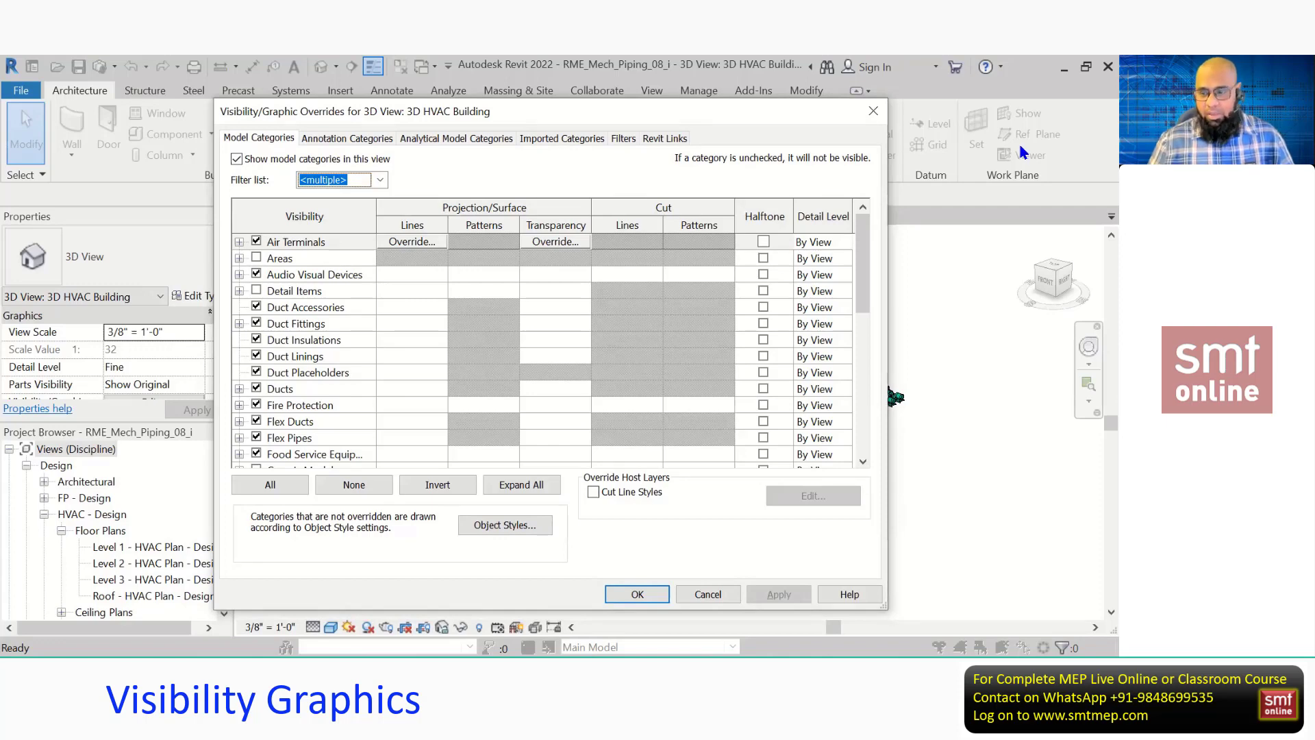
Turn off the visibility of the Ducts category in the 3D HVAC Building view and undo the change.
click(256, 388)
drag(532, 108, 269, 107)
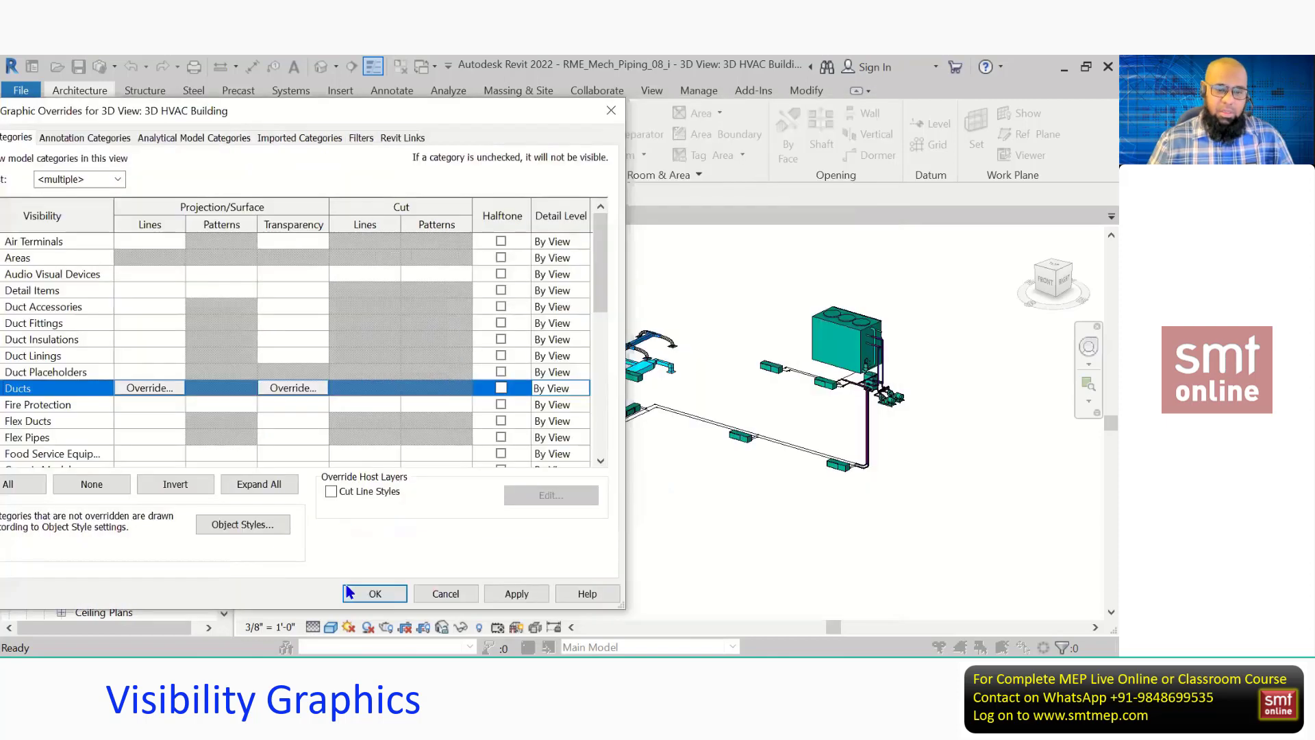
click(375, 593)
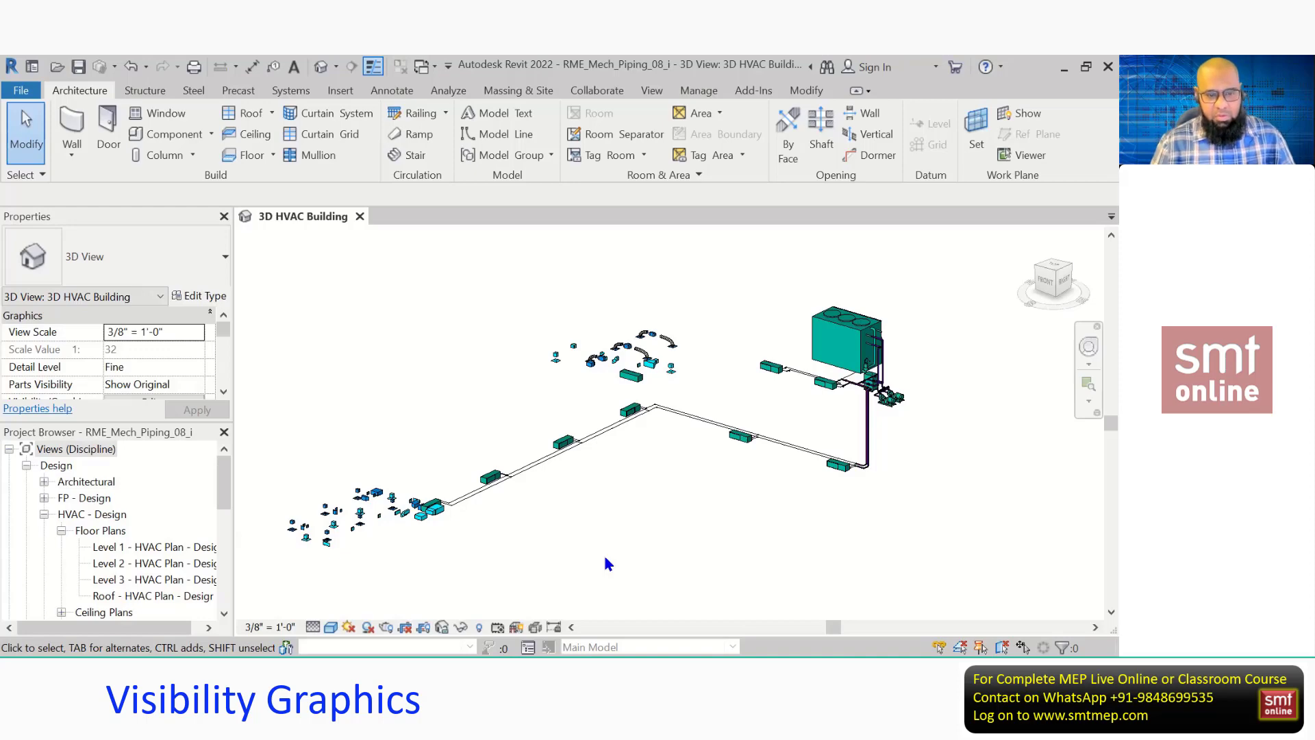
key(ctrl+z)
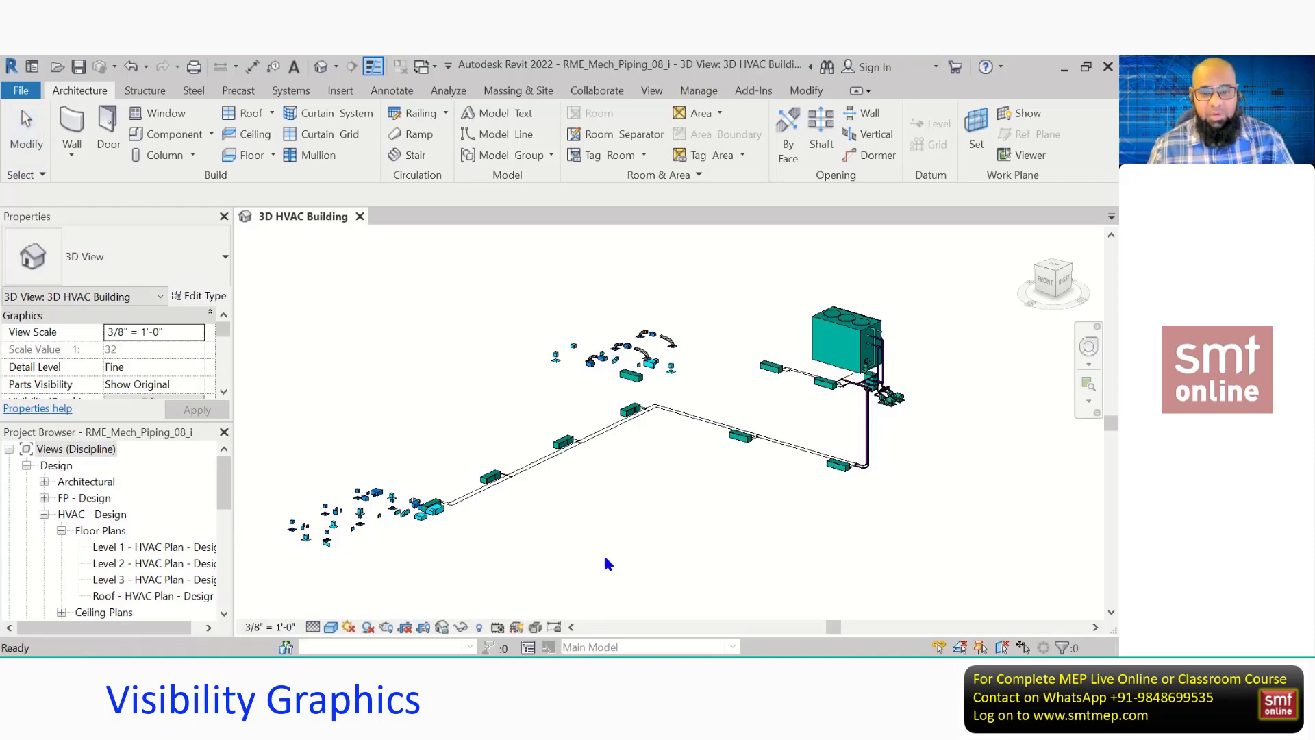
Turn off the visibility of the Pipes category in the 3D HVAC Building view and undo the change.
key(v)
key(g)
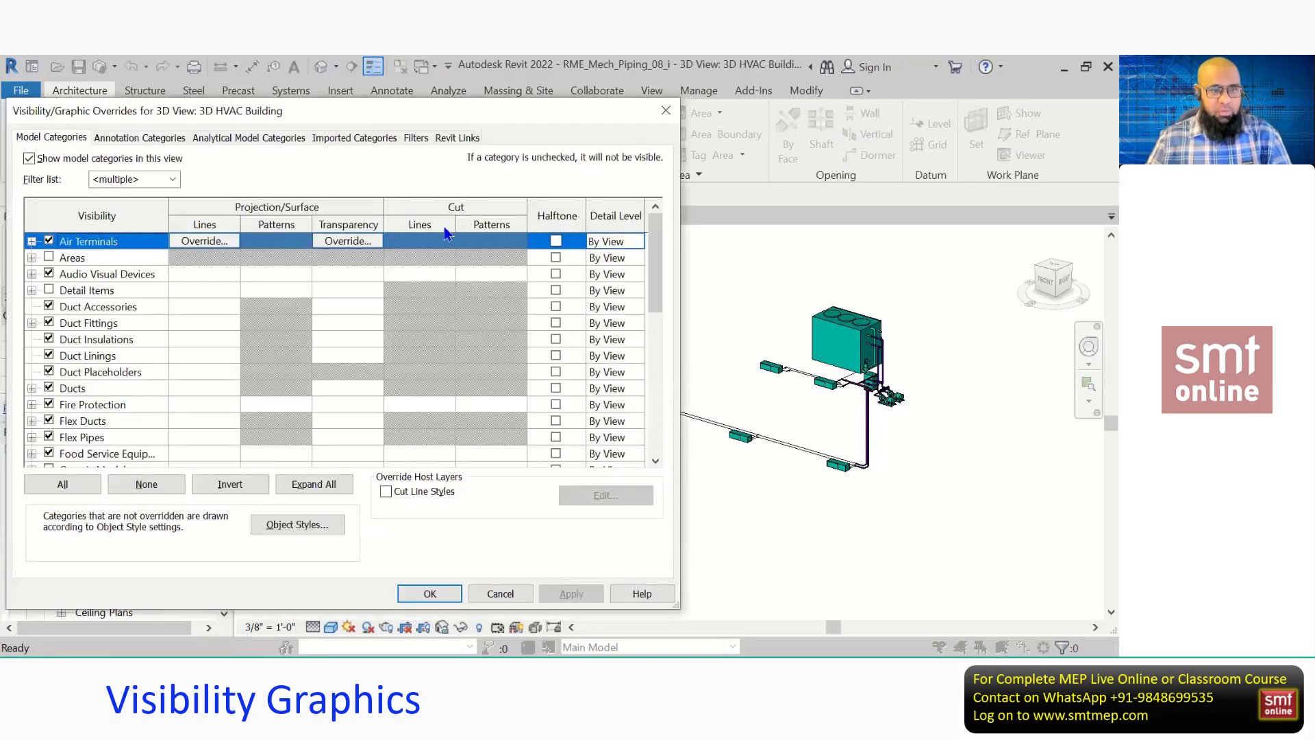
scroll(274, 411, down, 5)
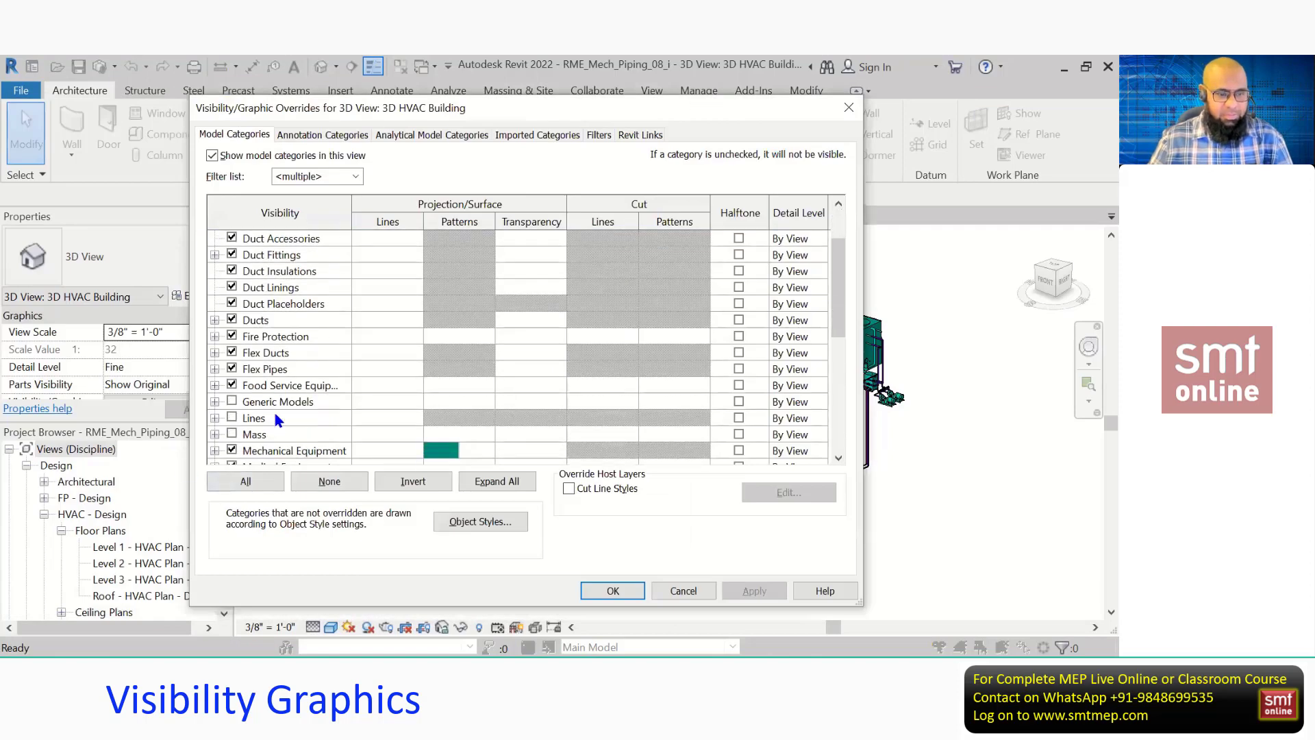
scroll(270, 432, down, 2)
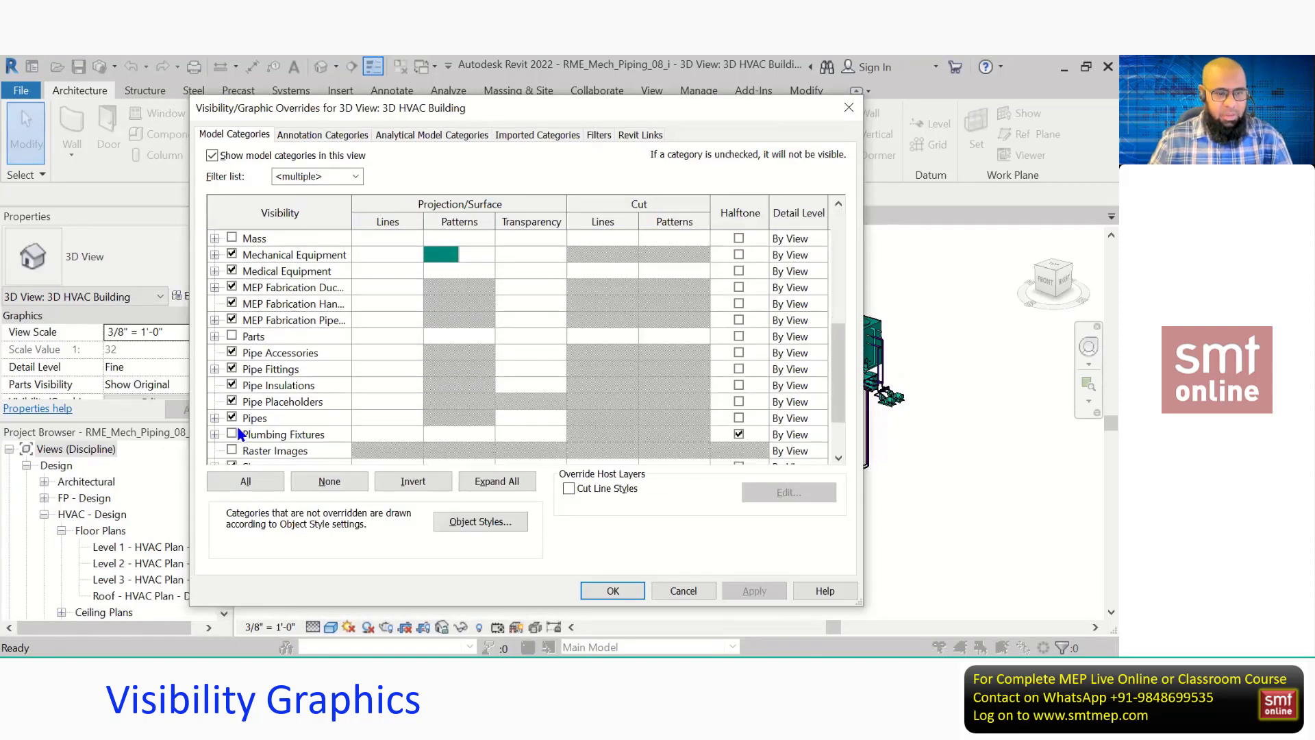
click(232, 417)
click(612, 590)
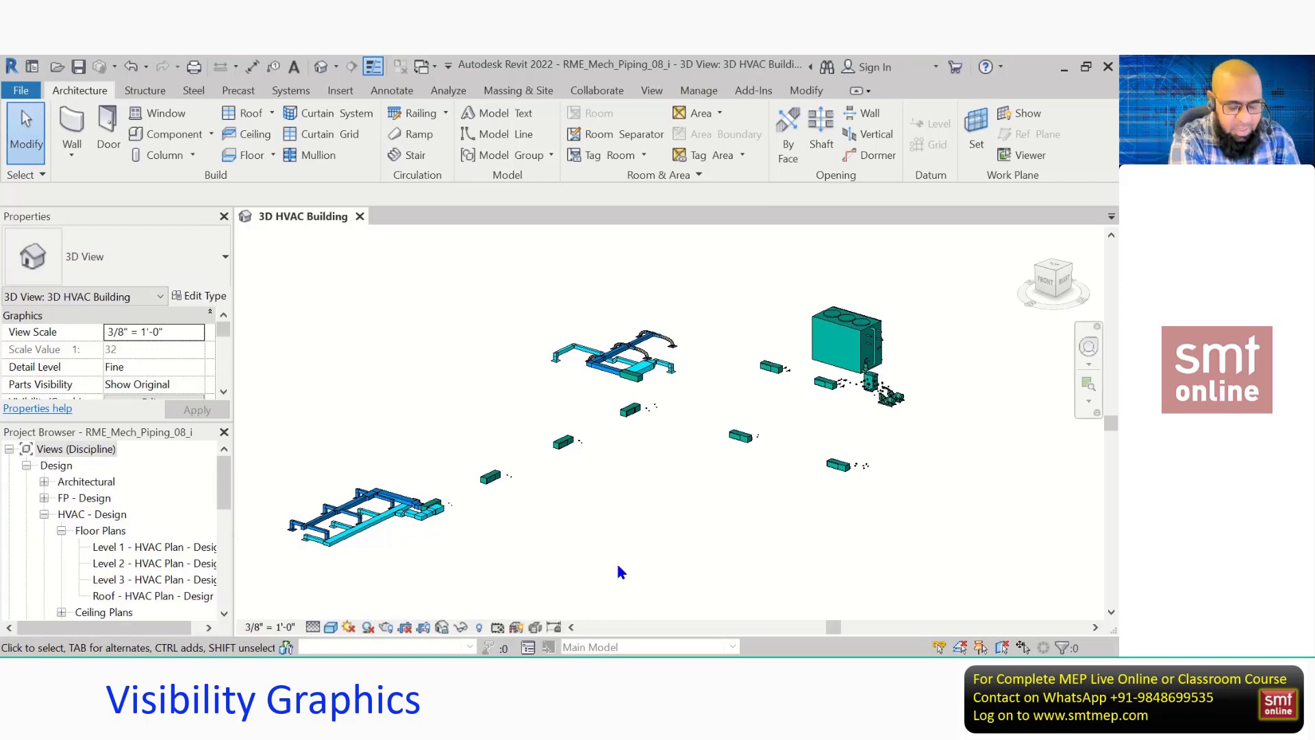
key(ctrl+z)
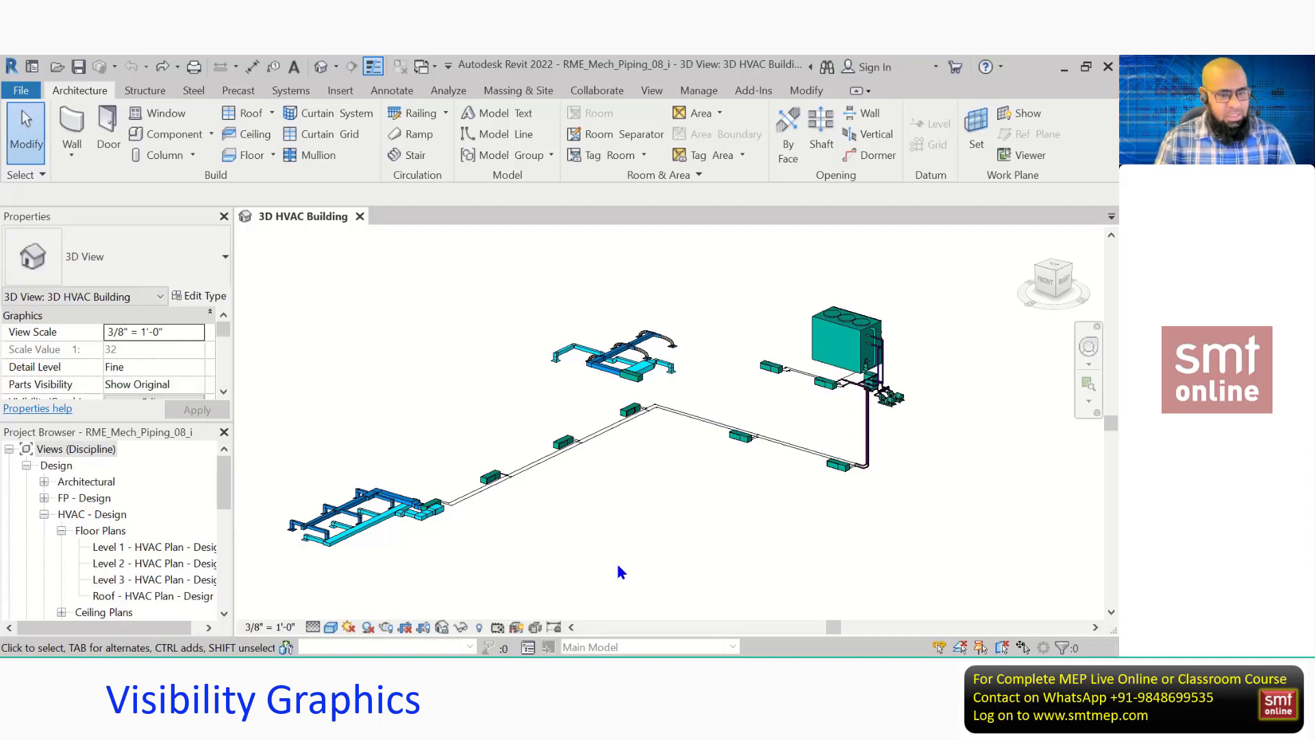
Open the Level 1 - HVAC Plan - Design floor plan view.
scroll(160, 520, down, 2)
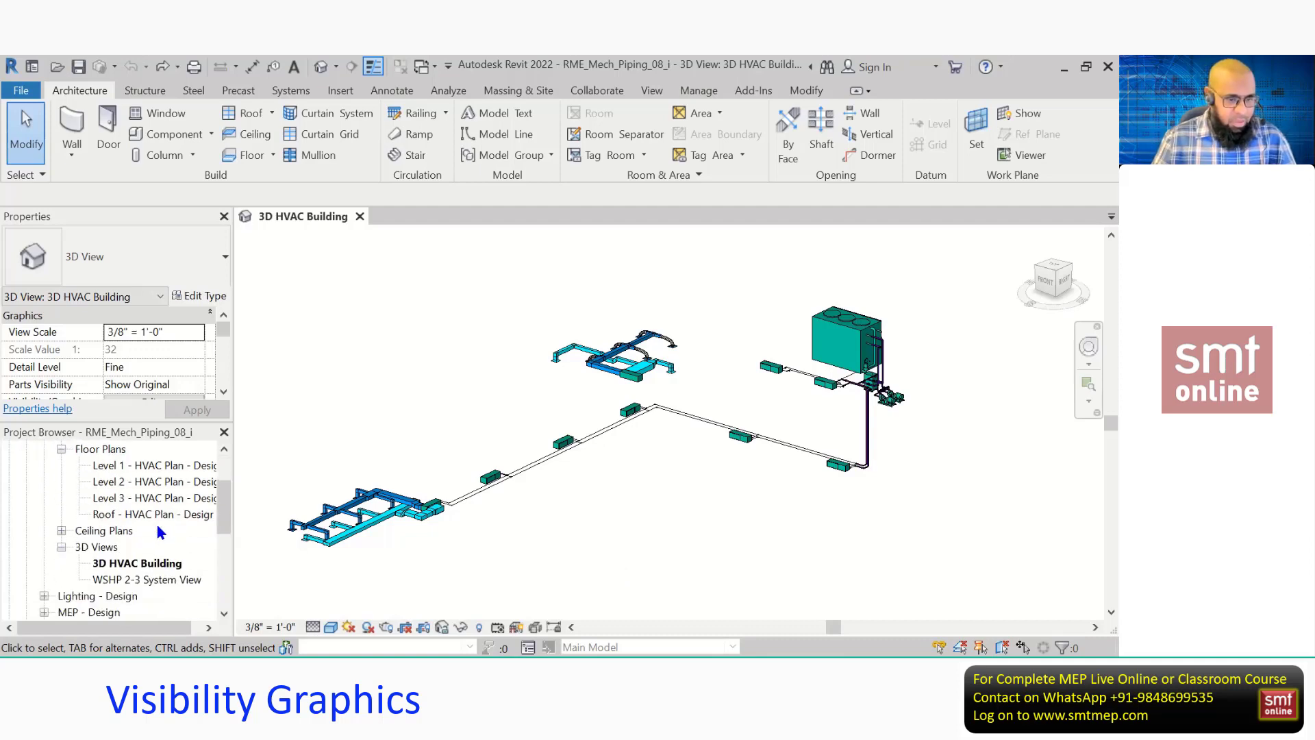
scroll(170, 525, up, 1)
click(139, 498)
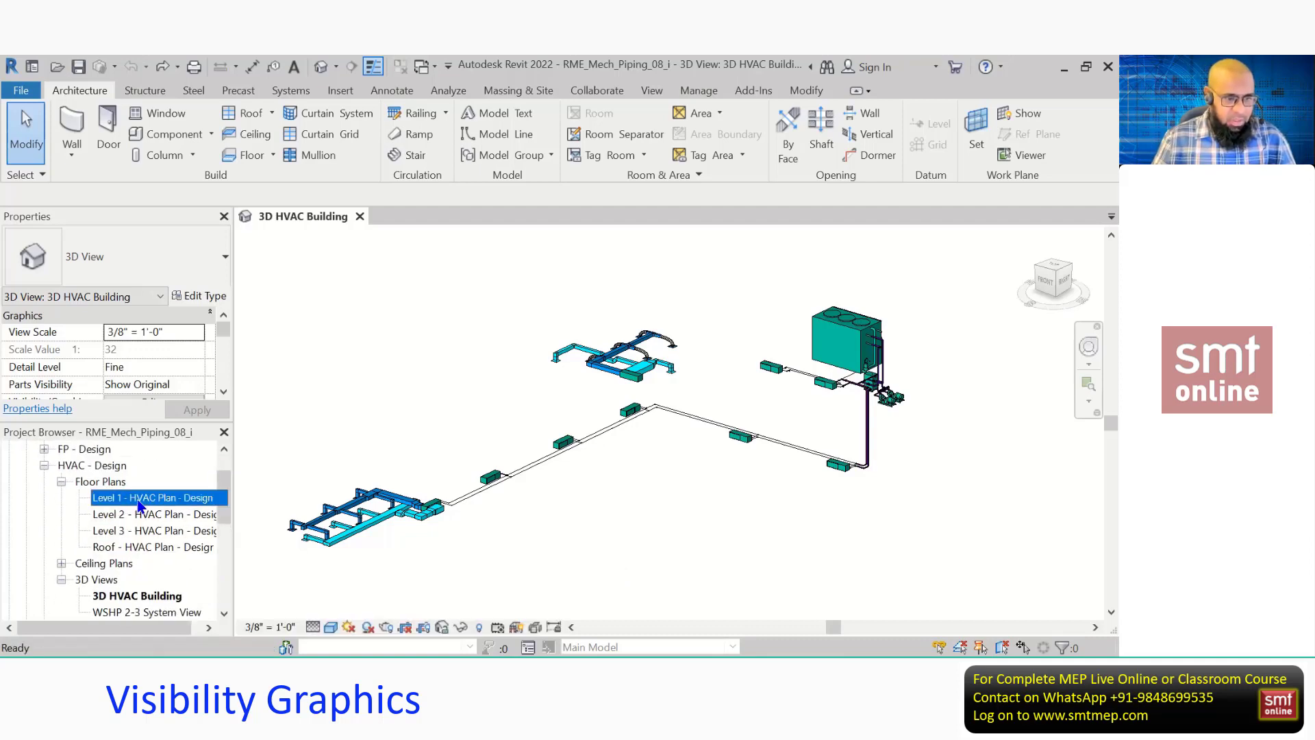
double_click(139, 504)
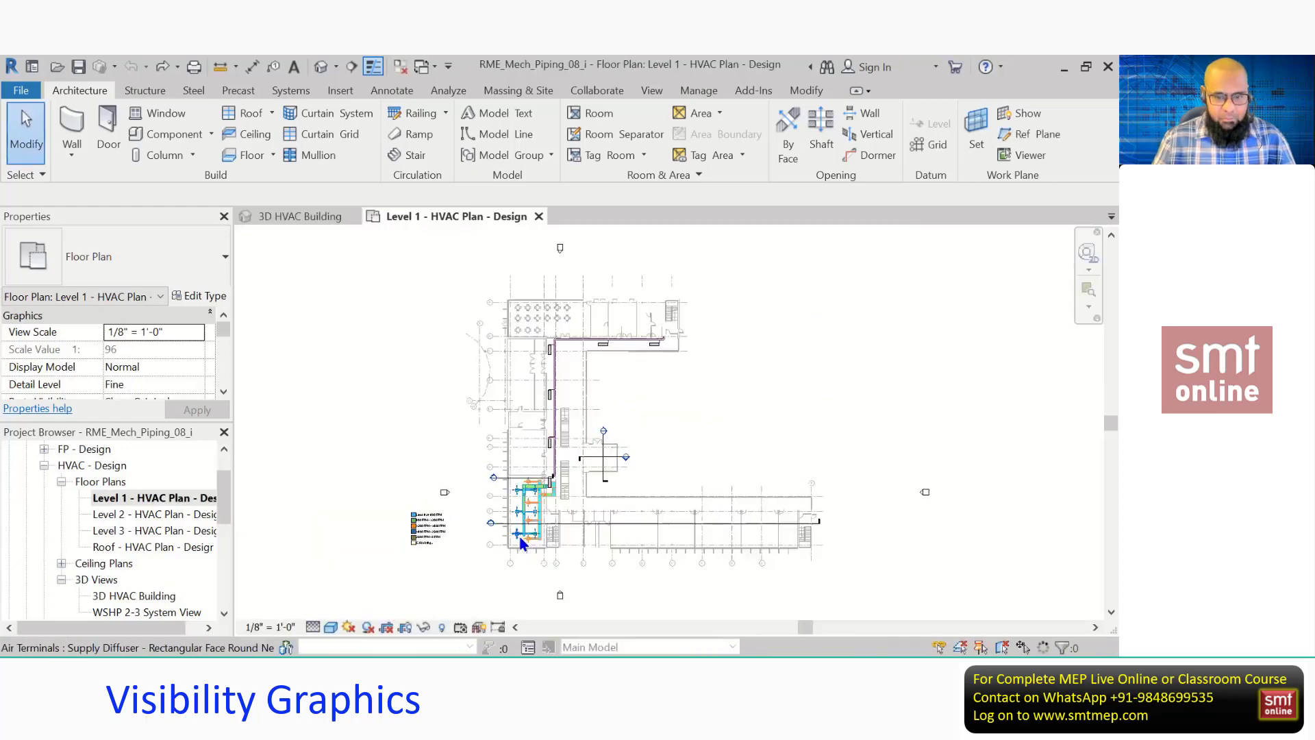
Open the visibility/graphic overrides of the Level 1 - HVAC Plan - Design view and examine the Fire Protection and Flex Ducts rows.
scroll(528, 544, up, 4)
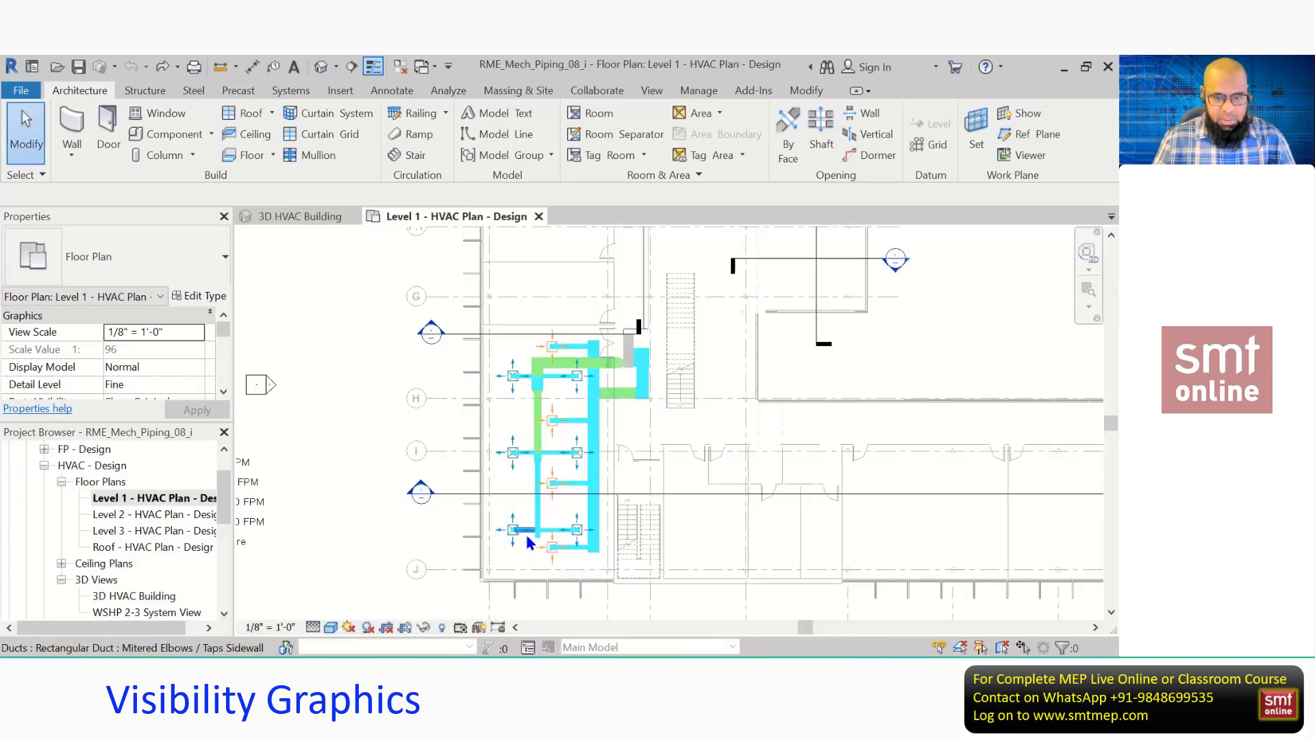
scroll(514, 482, up, 2)
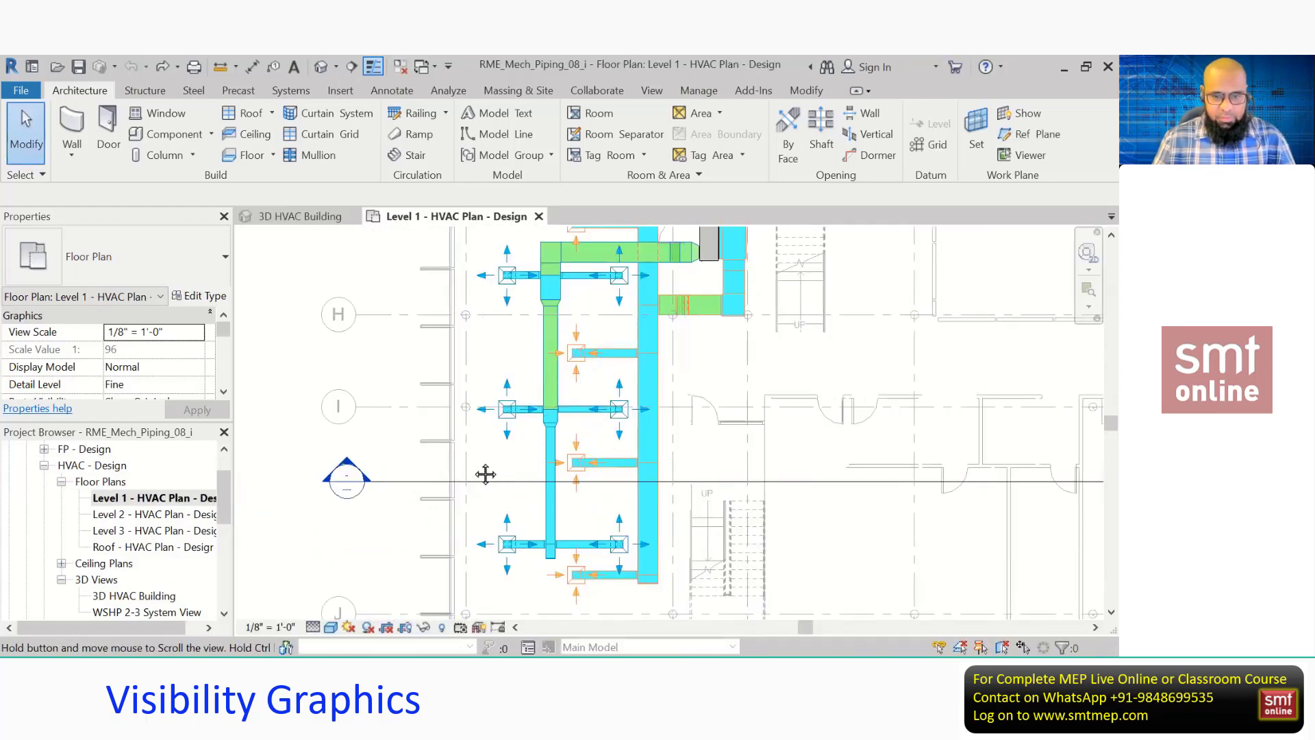
middle_drag(485, 470, 474, 467)
key(v)
key(g)
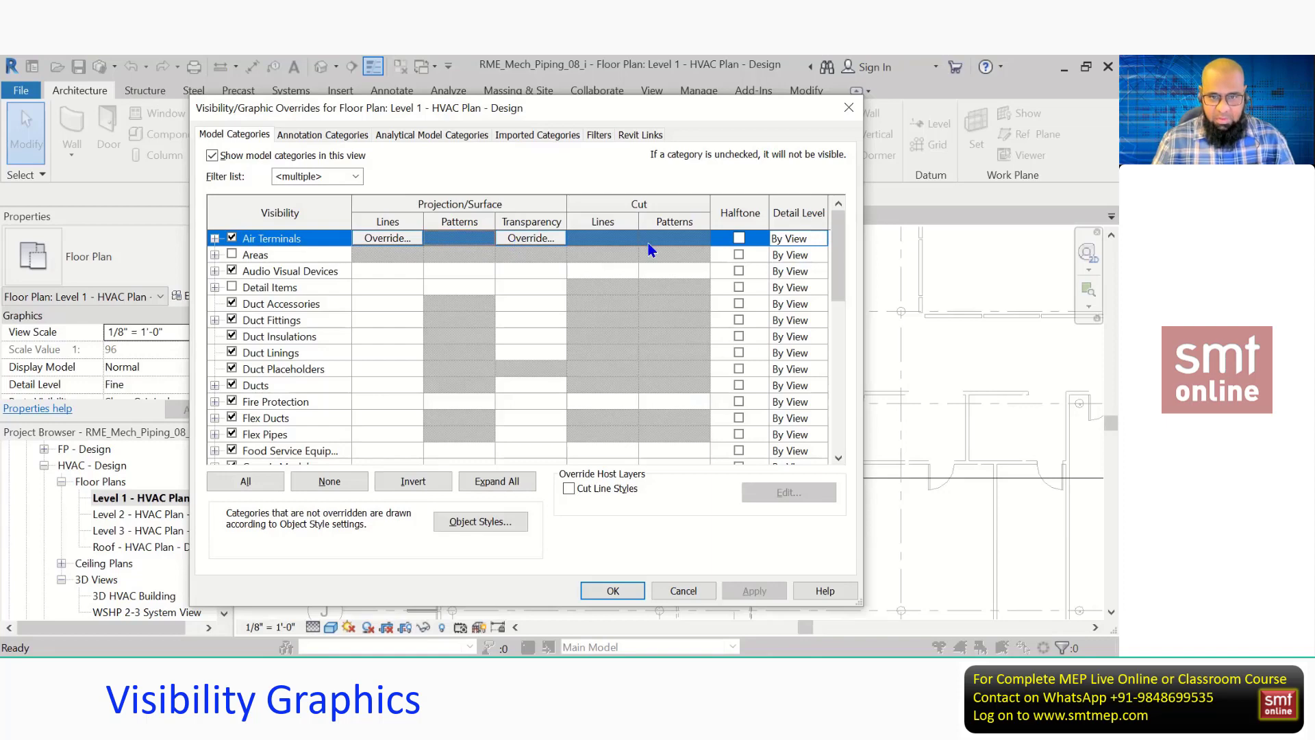
click(285, 403)
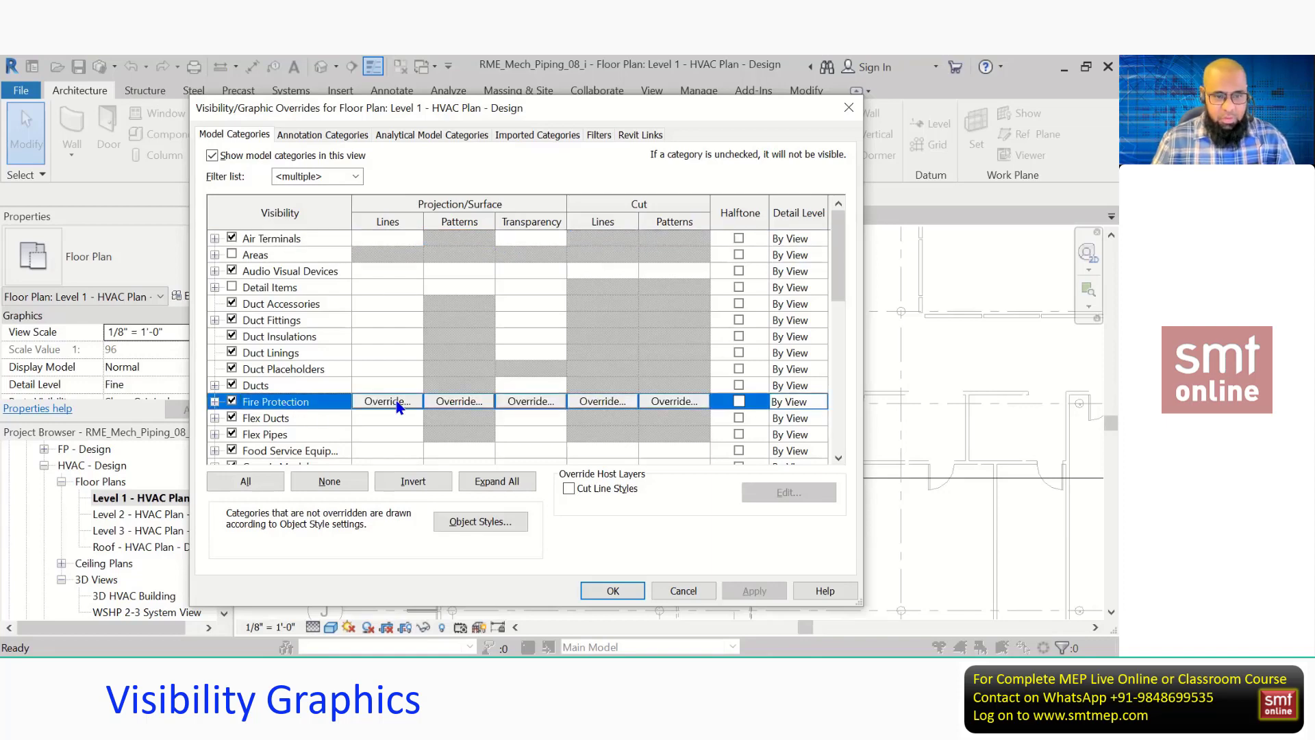
click(264, 419)
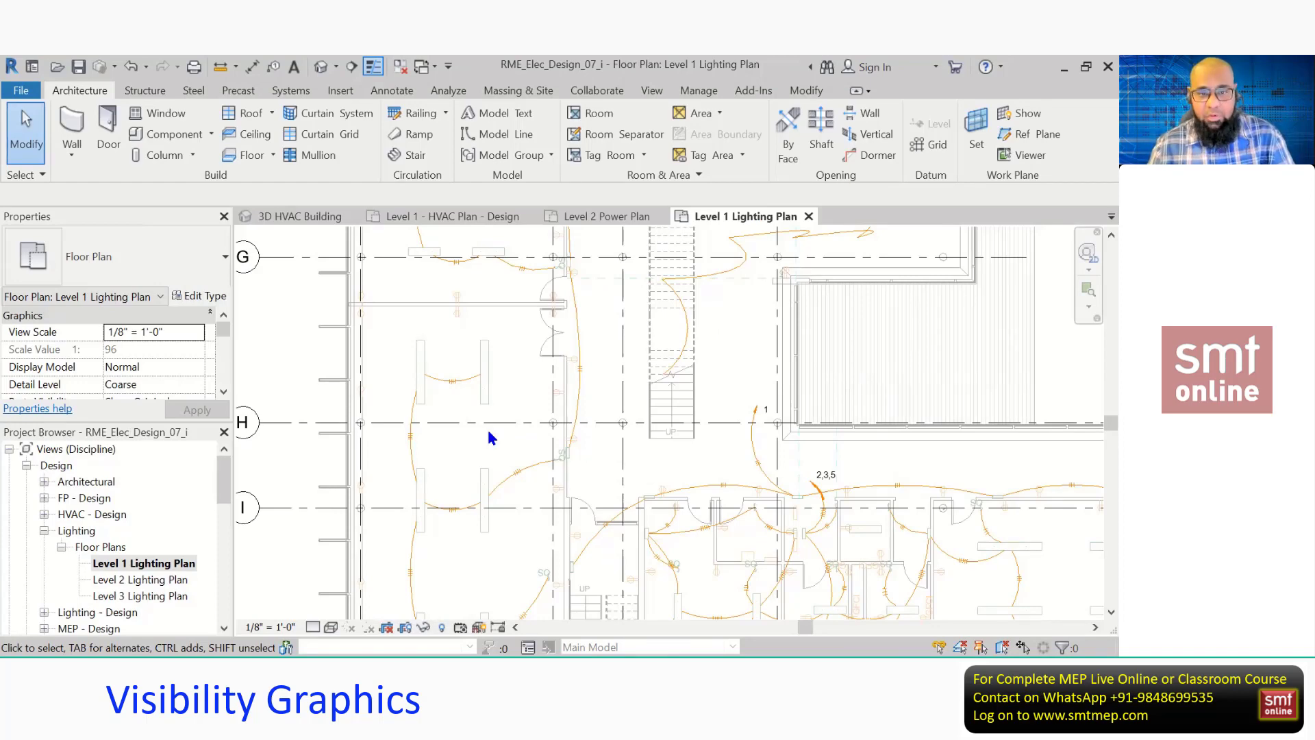
Set the drawing area background color to black in the graphics options.
scroll(490, 438, down, 1)
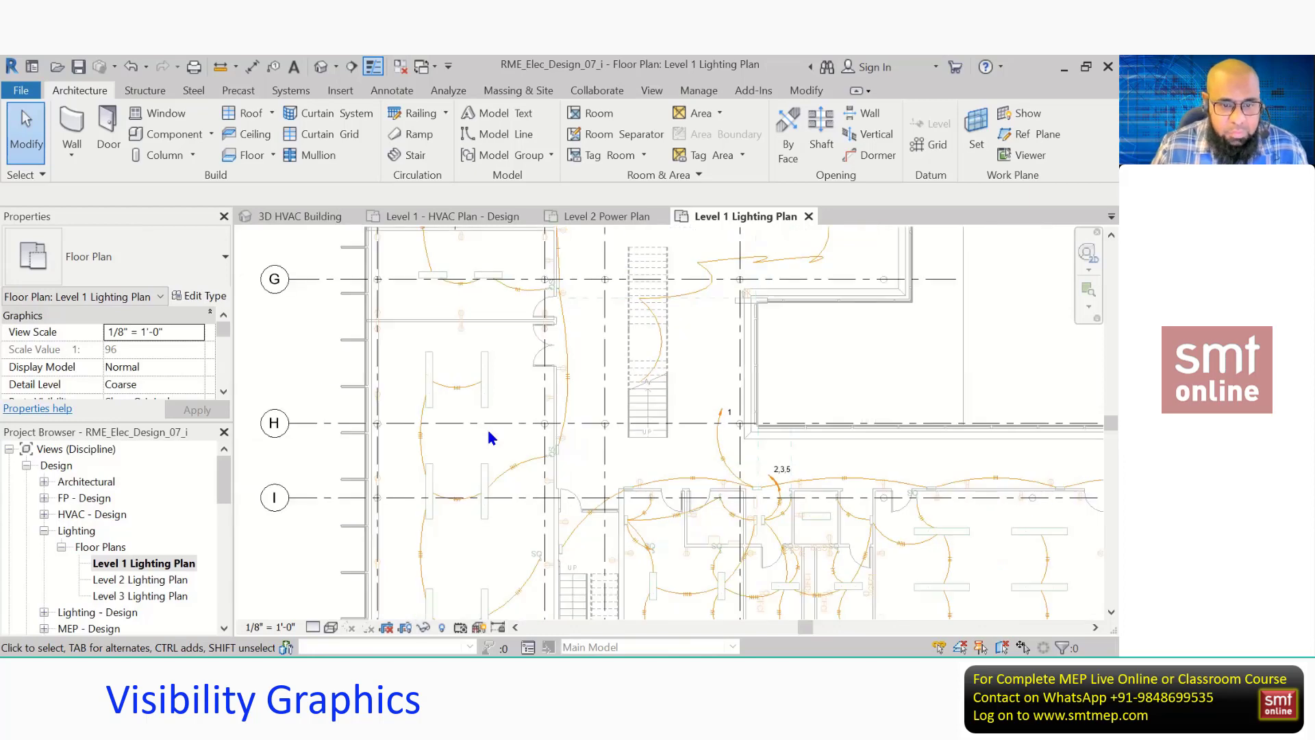
middle_drag(271, 366, 266, 365)
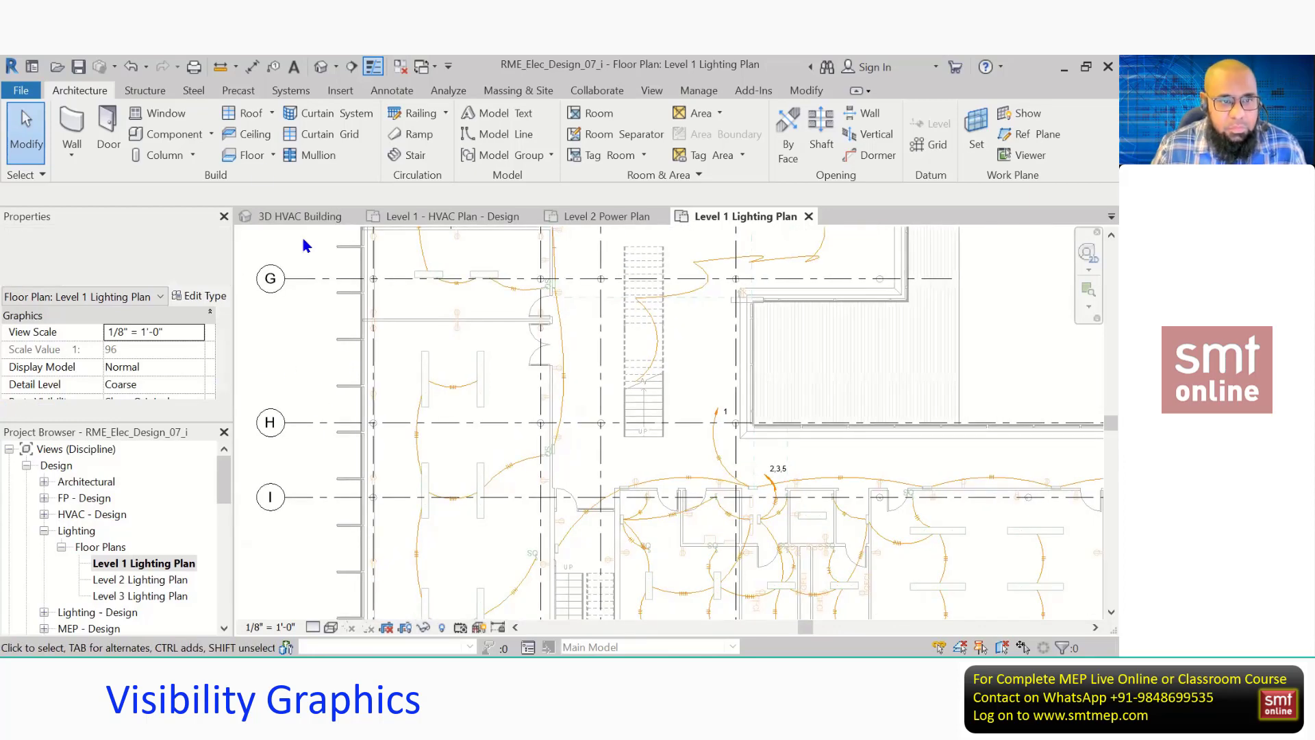
click(23, 98)
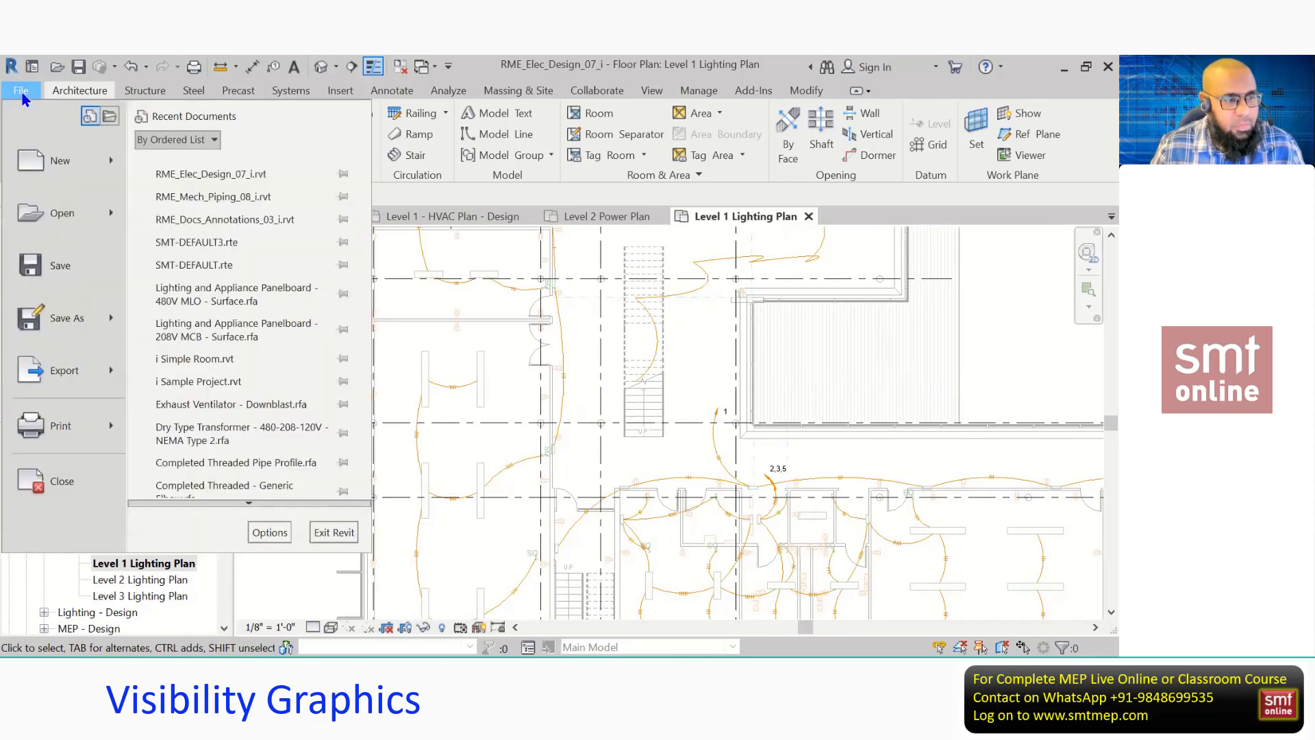
click(283, 536)
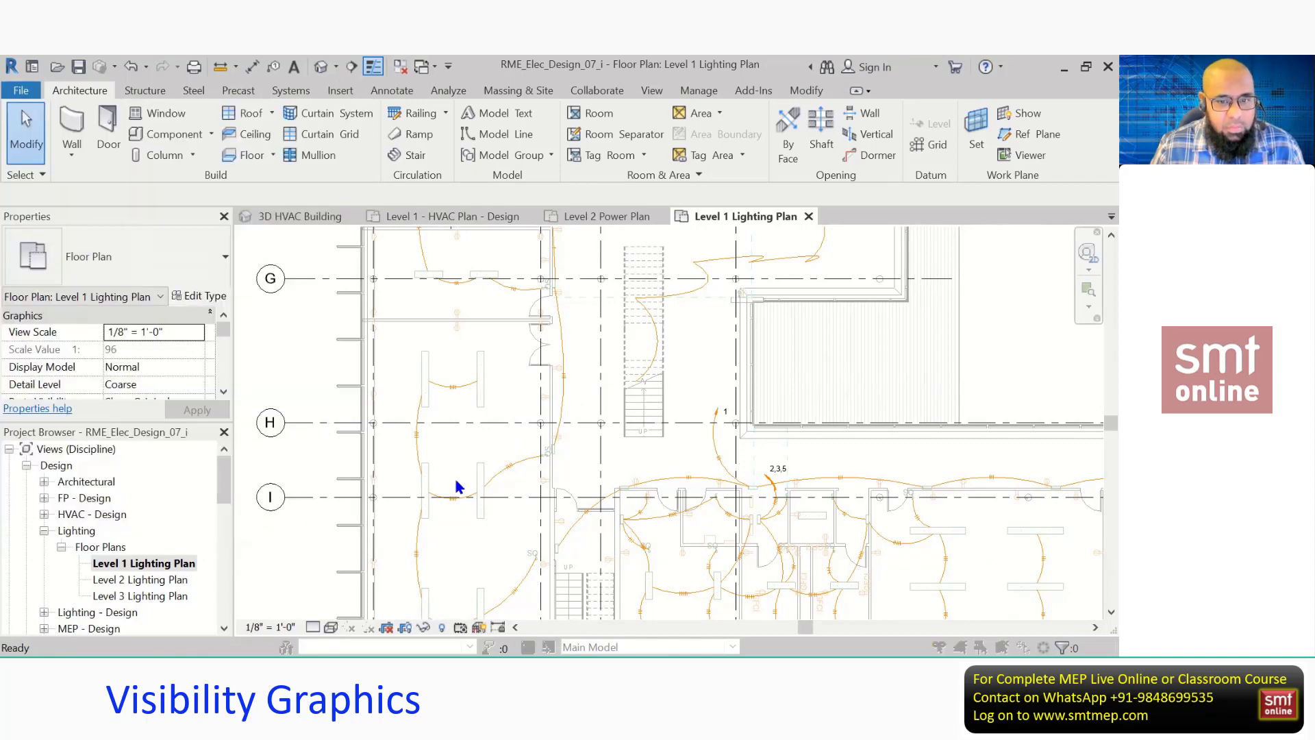
click(388, 144)
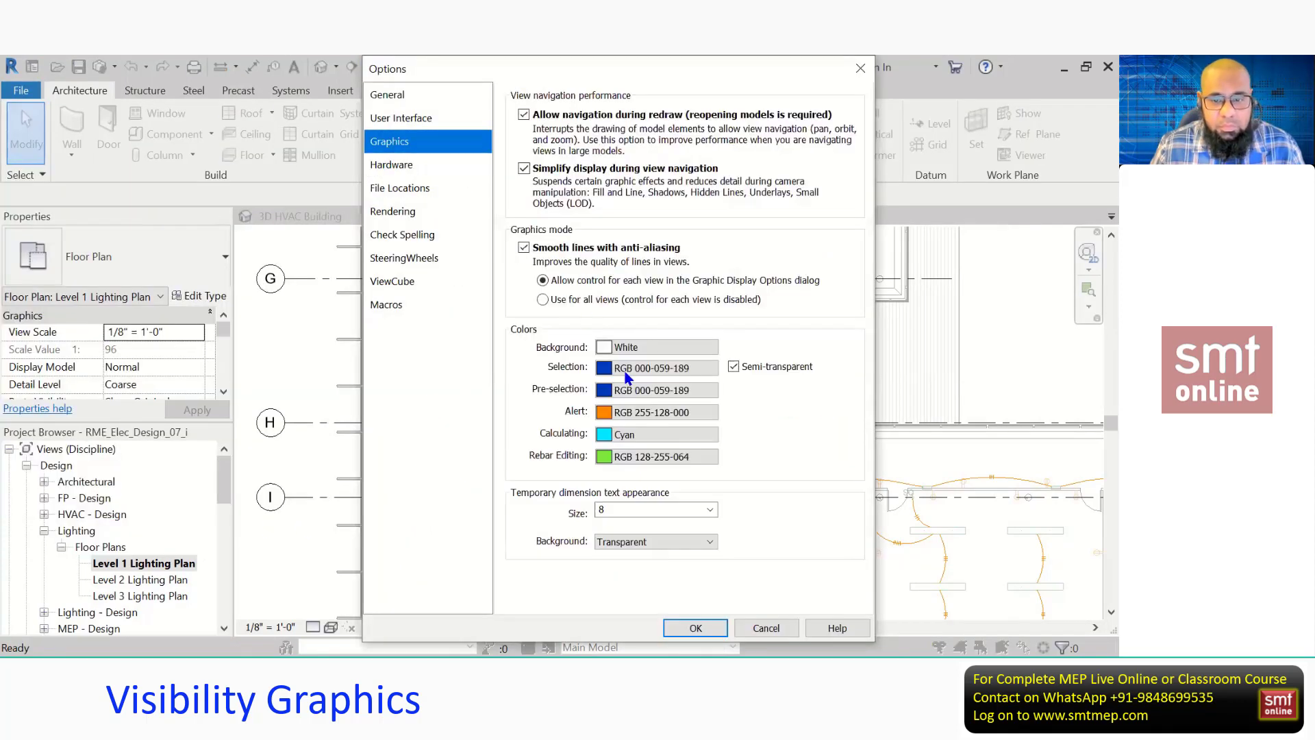
click(630, 352)
click(434, 370)
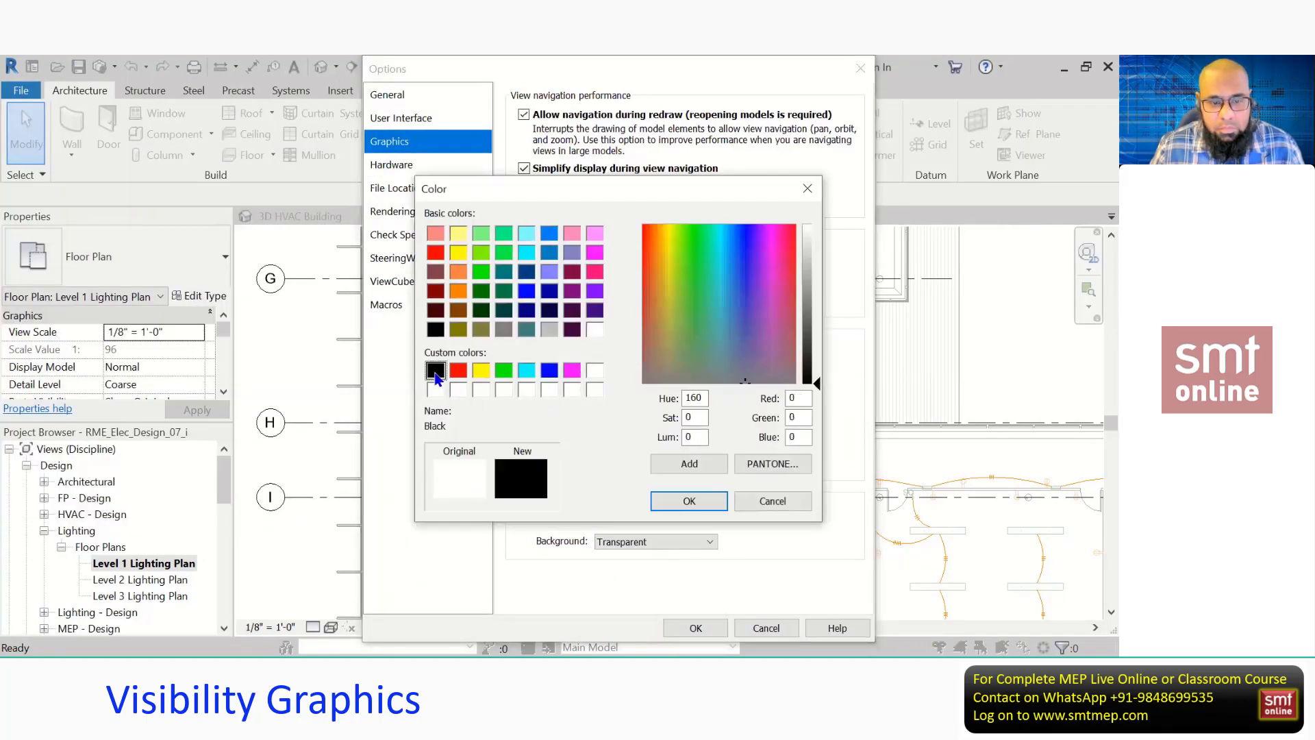
click(689, 500)
click(708, 629)
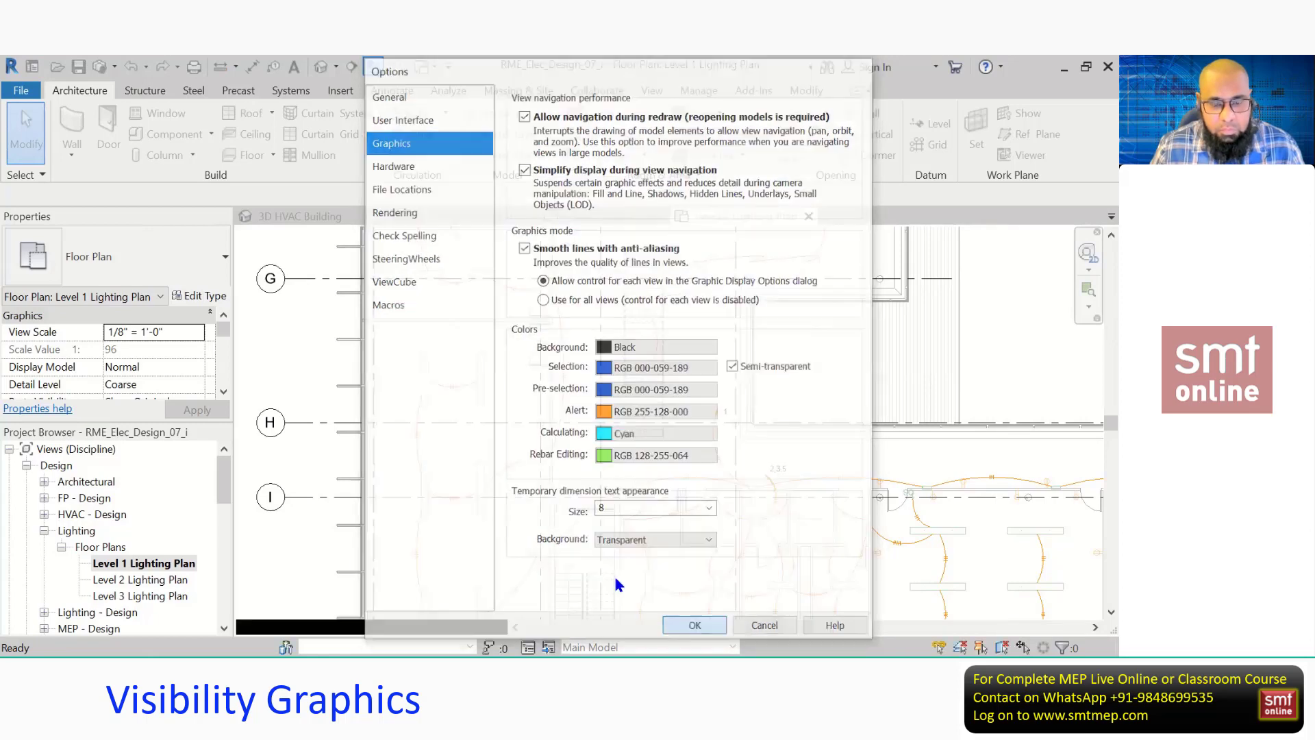
Inspect a pendant lighting fixture in the Level 1 Lighting Plan against the black background, then clear the selection.
scroll(504, 457, up, 3)
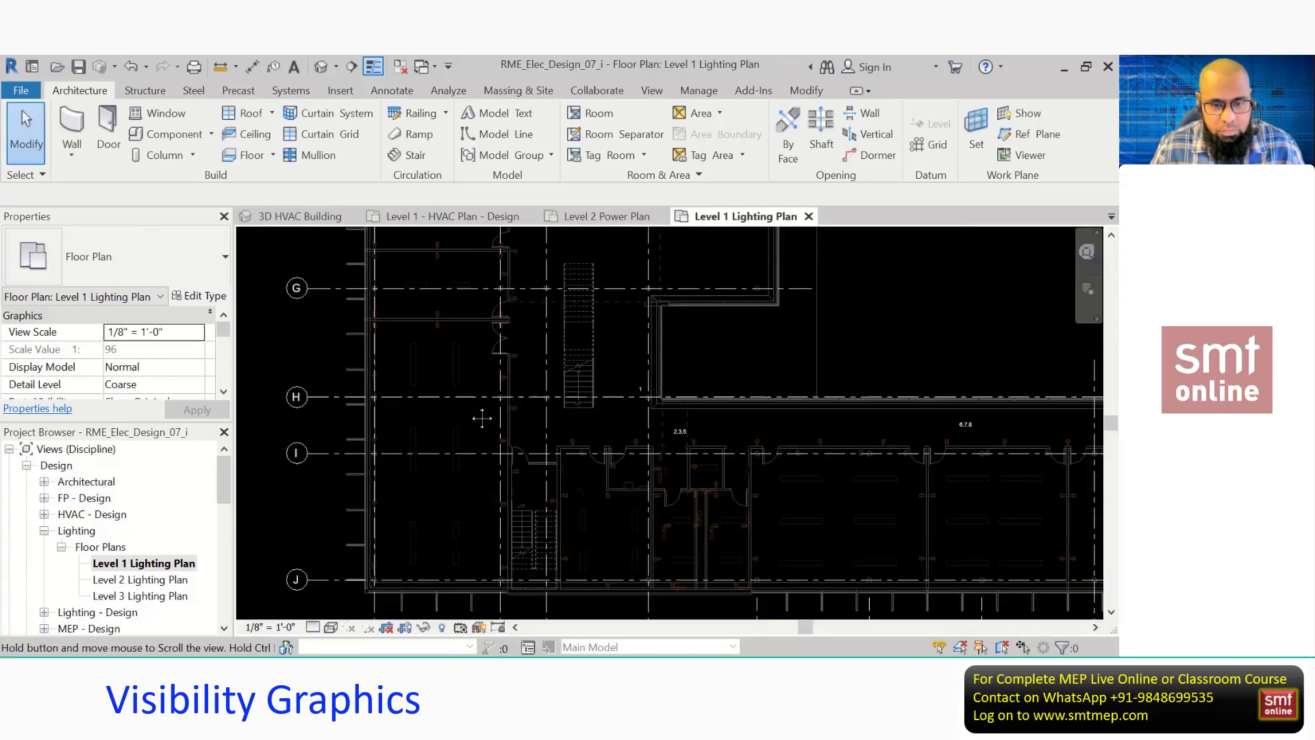
scroll(567, 504, up, 2)
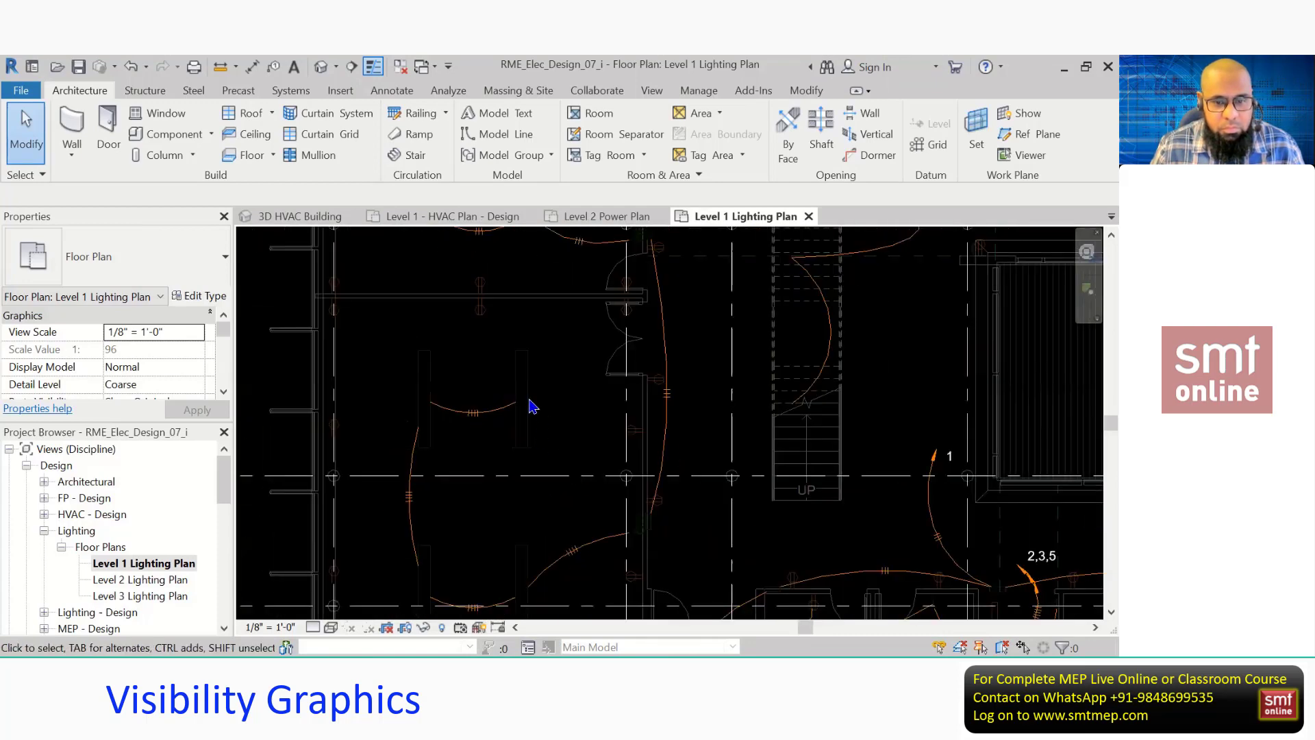
click(554, 414)
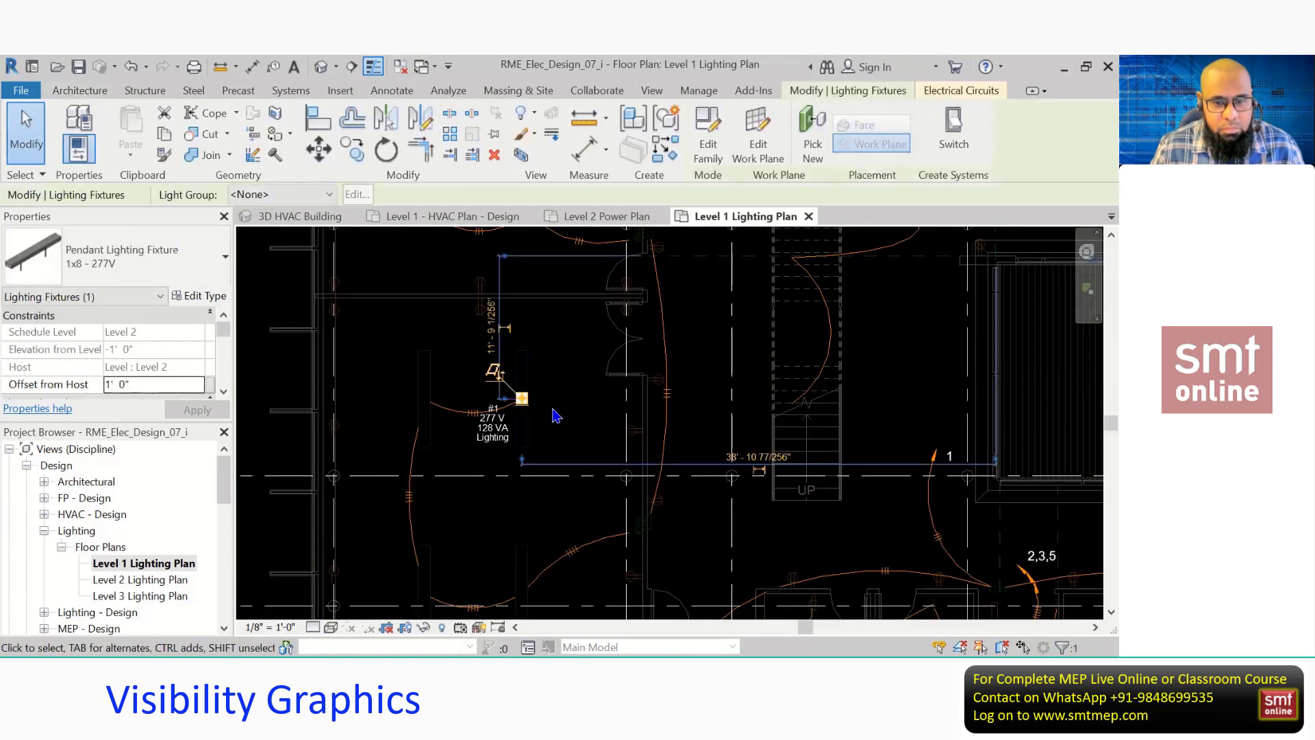
click(569, 420)
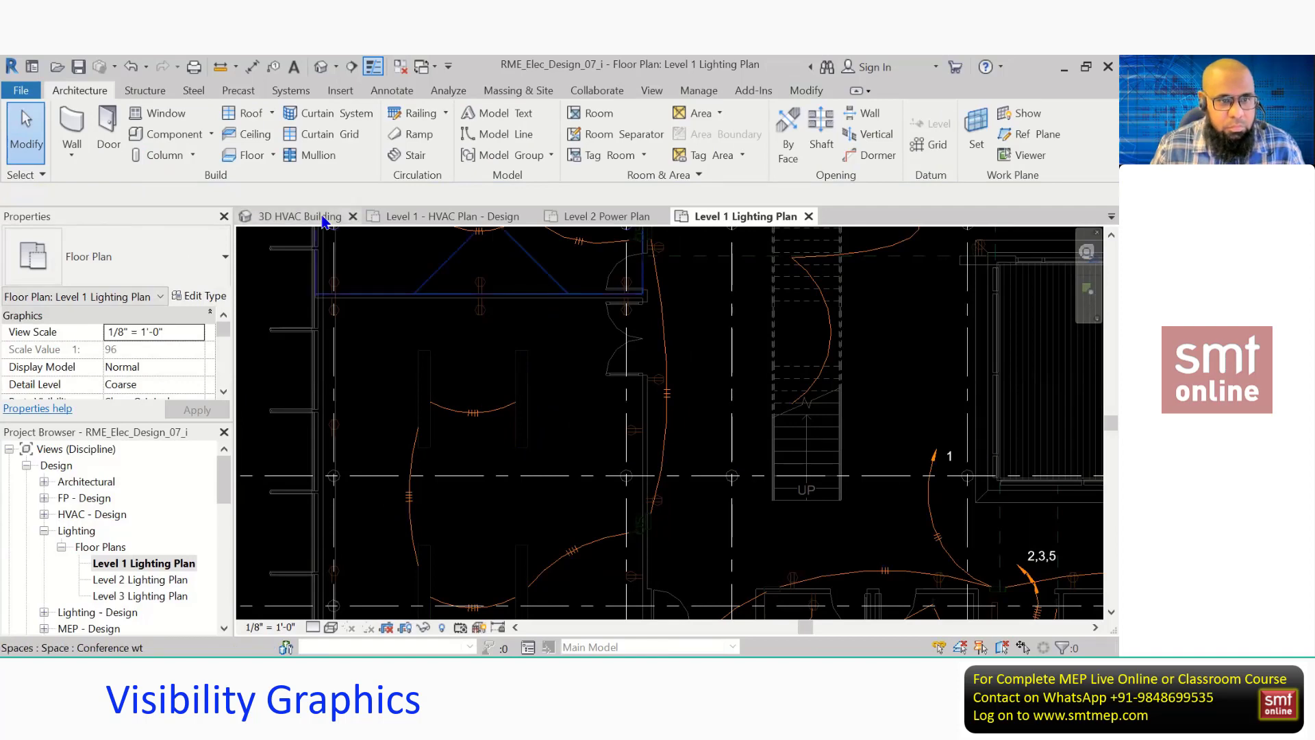
Switch to the Level 1 - HVAC Plan - Design view and examine the duct layout against the black background.
click(442, 216)
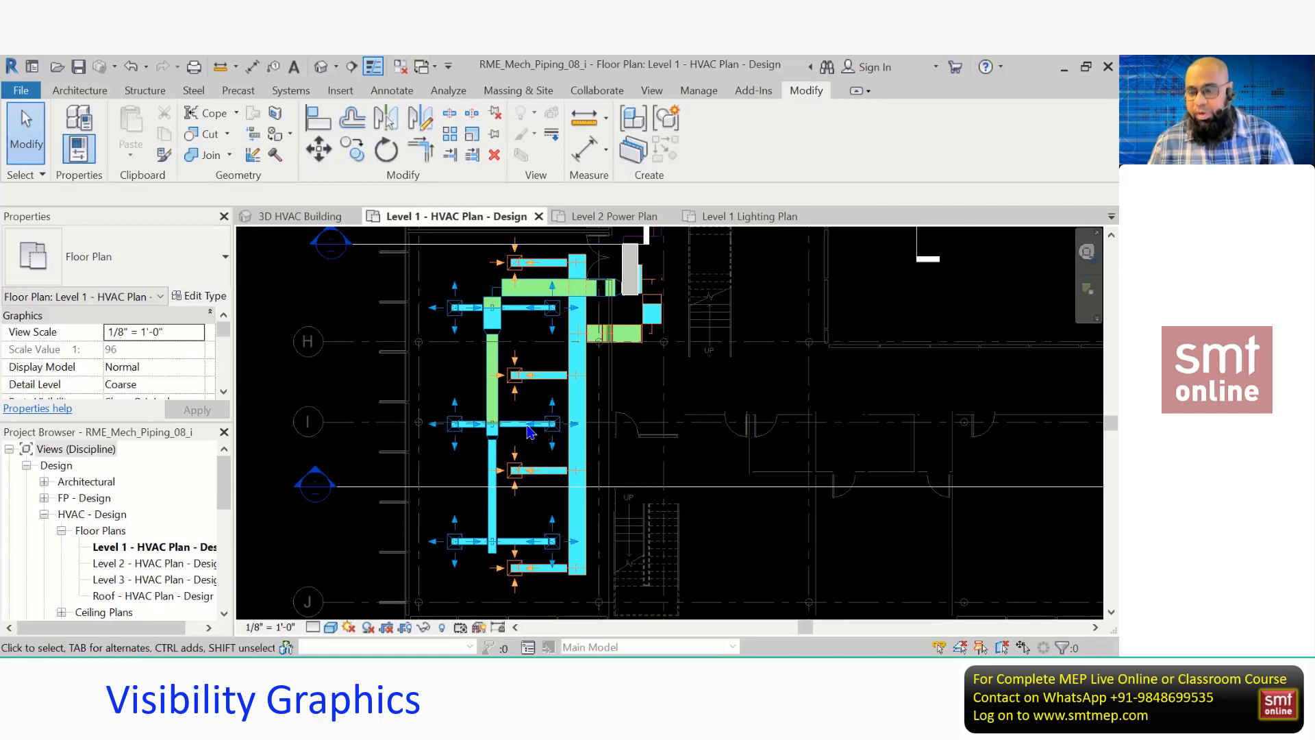
scroll(695, 456, down, 3)
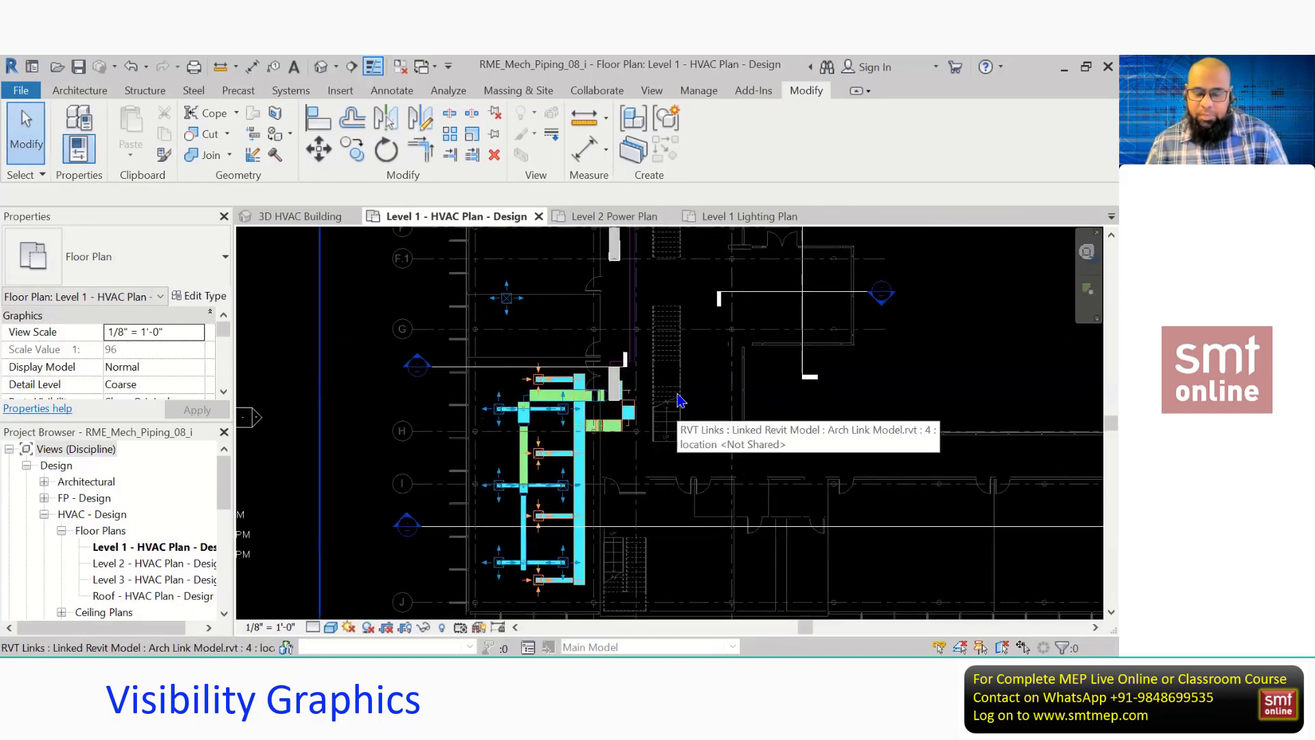
scroll(680, 401, down, 1)
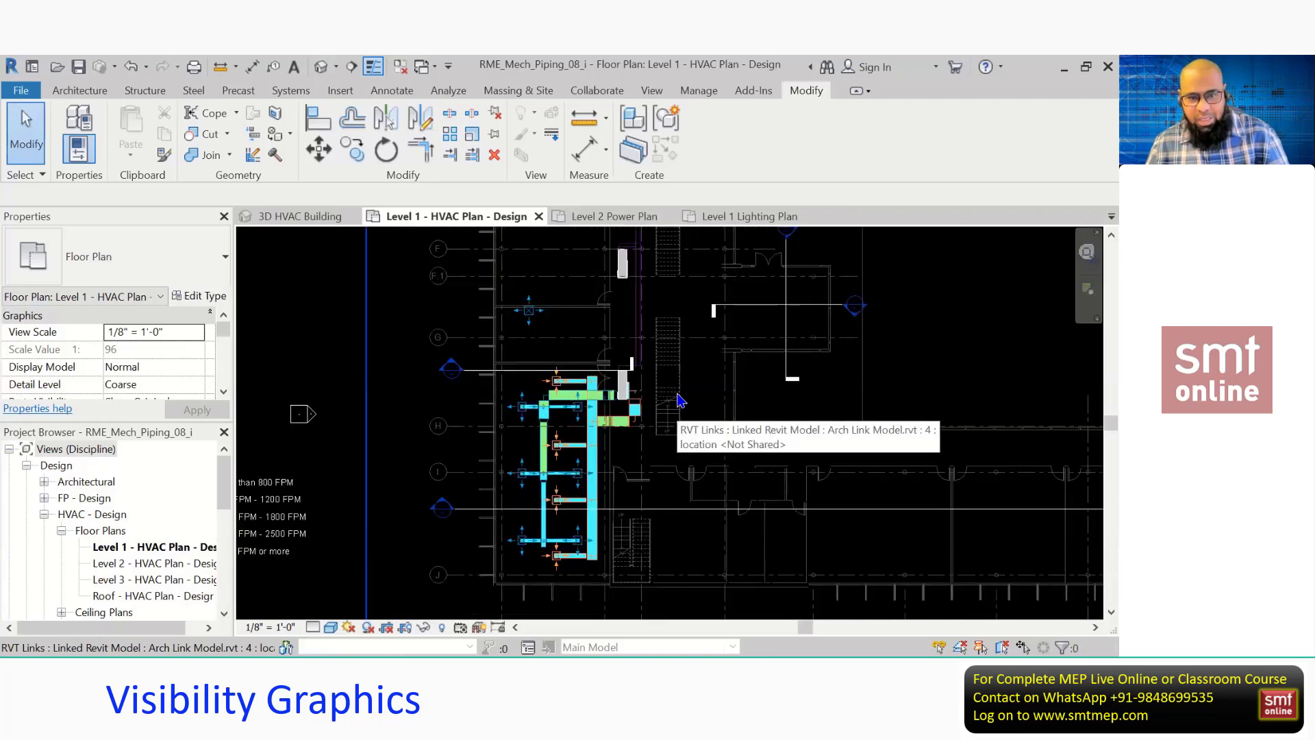
scroll(545, 426, up, 2)
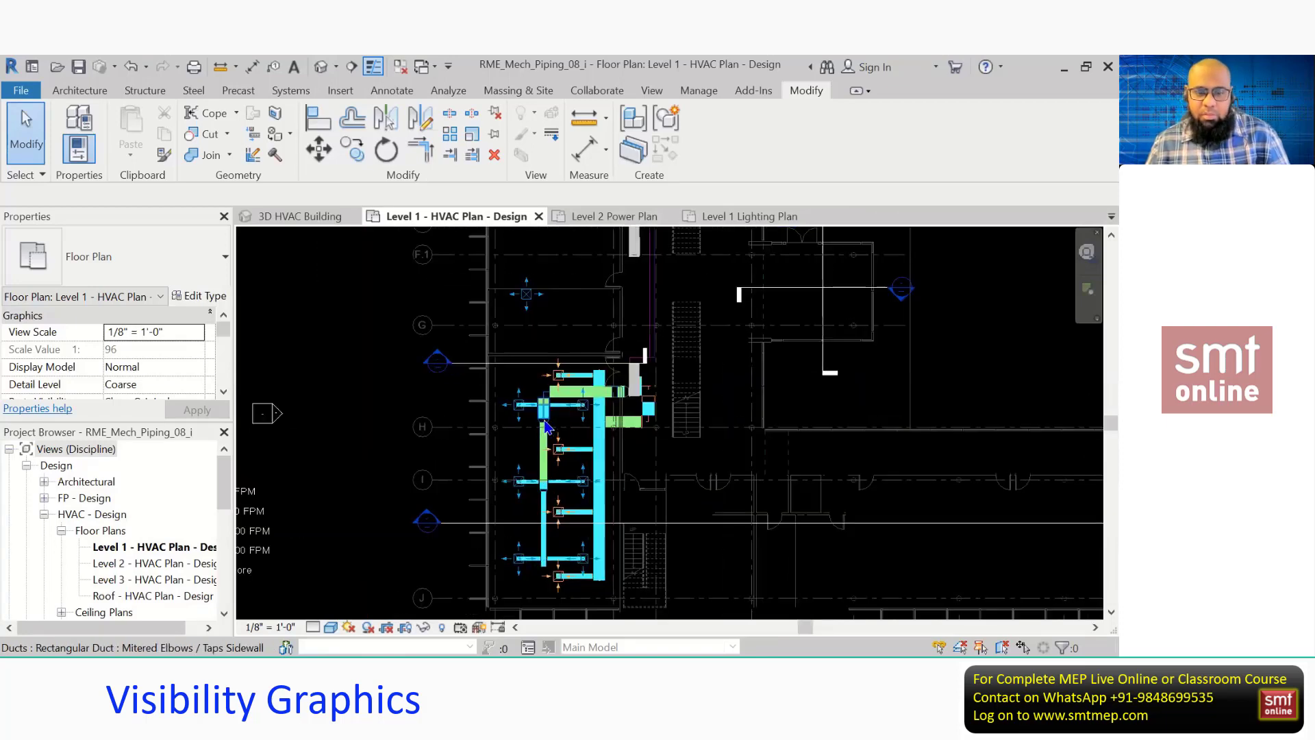
scroll(546, 426, up, 2)
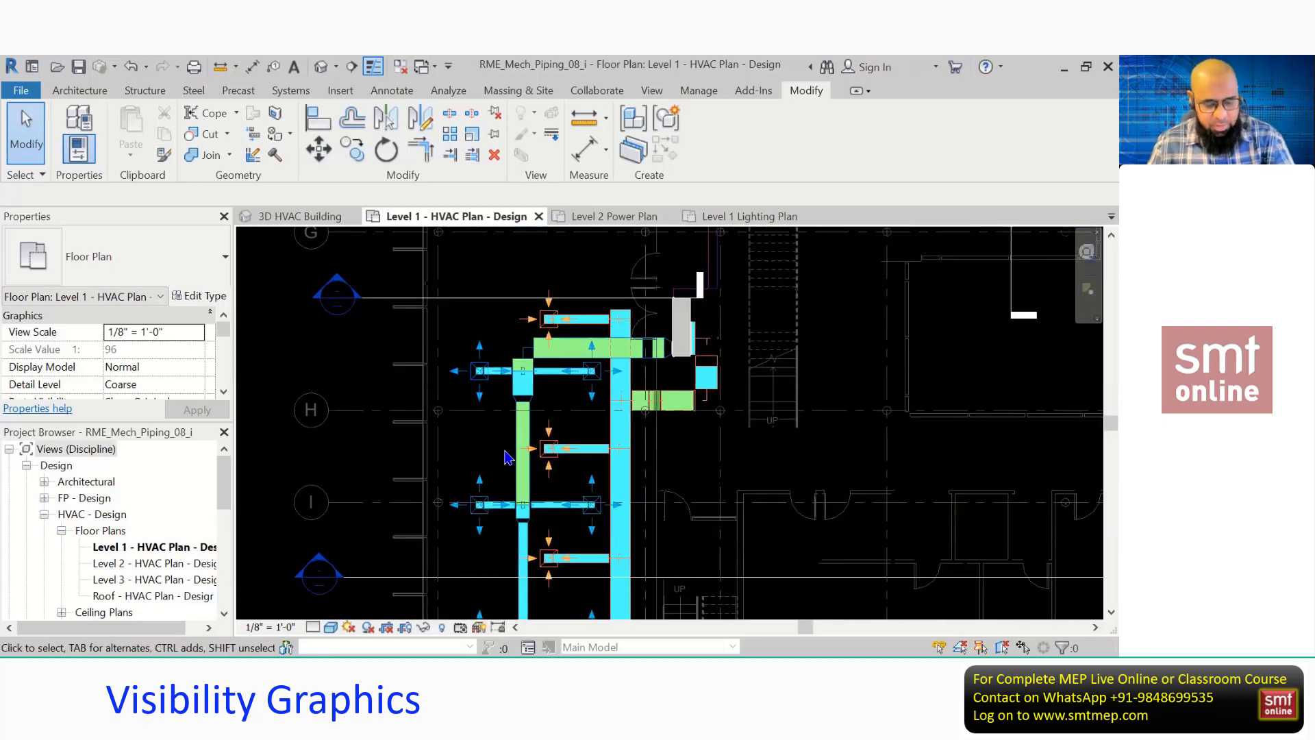
Apply halftone to the Air Terminals category in the Level 1 - HVAC Plan - Design view and check the diffusers.
key(g)
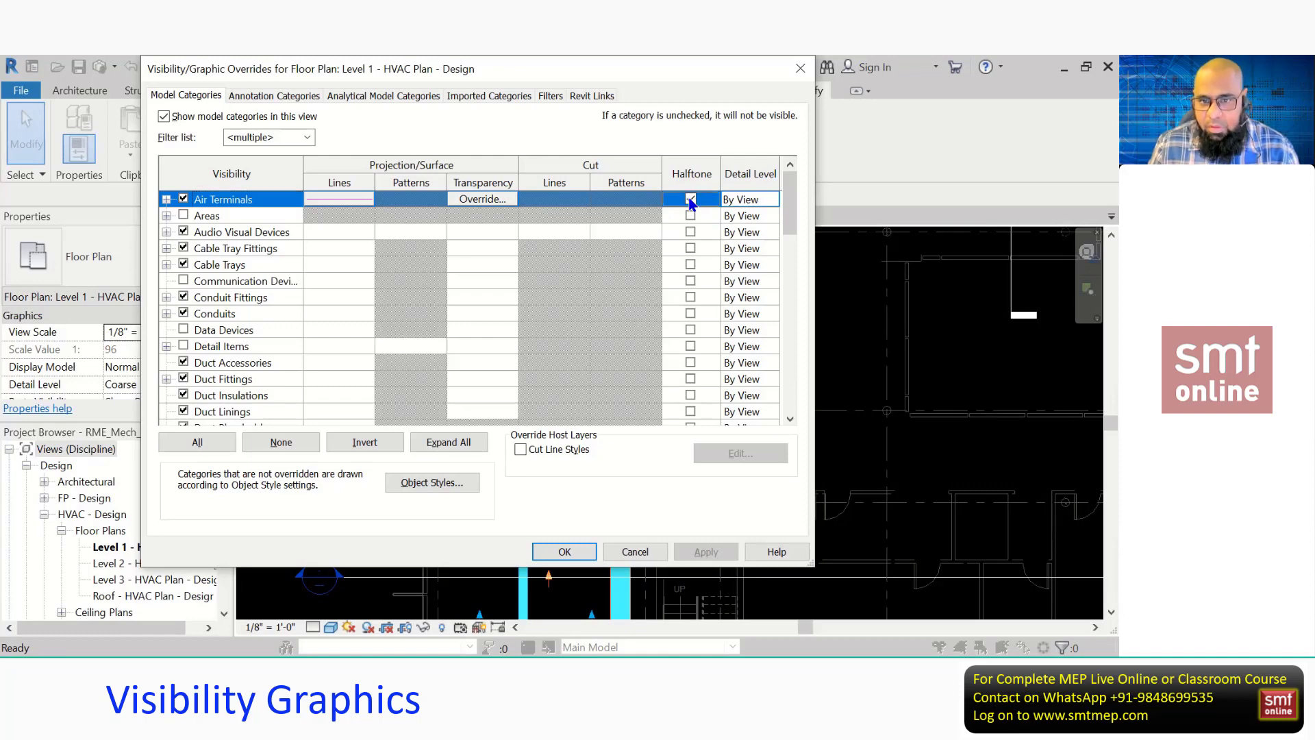
click(560, 551)
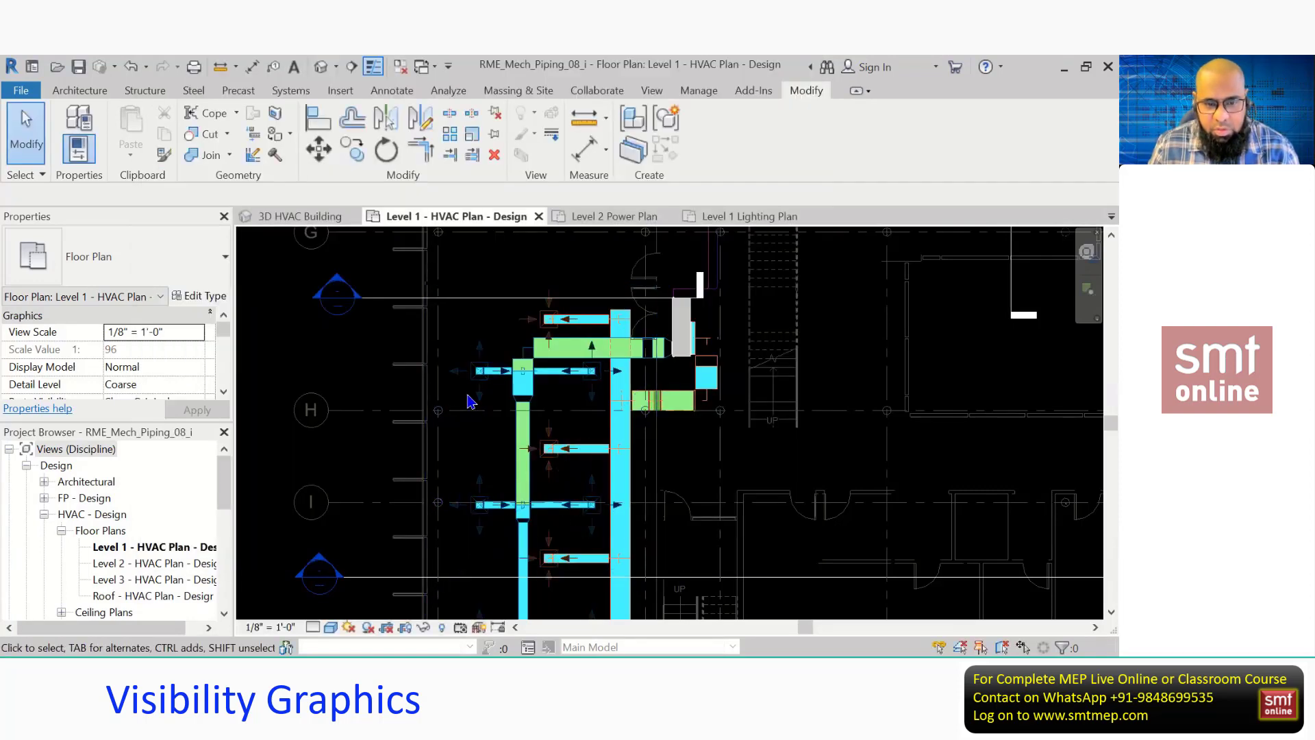
scroll(471, 403, up, 2)
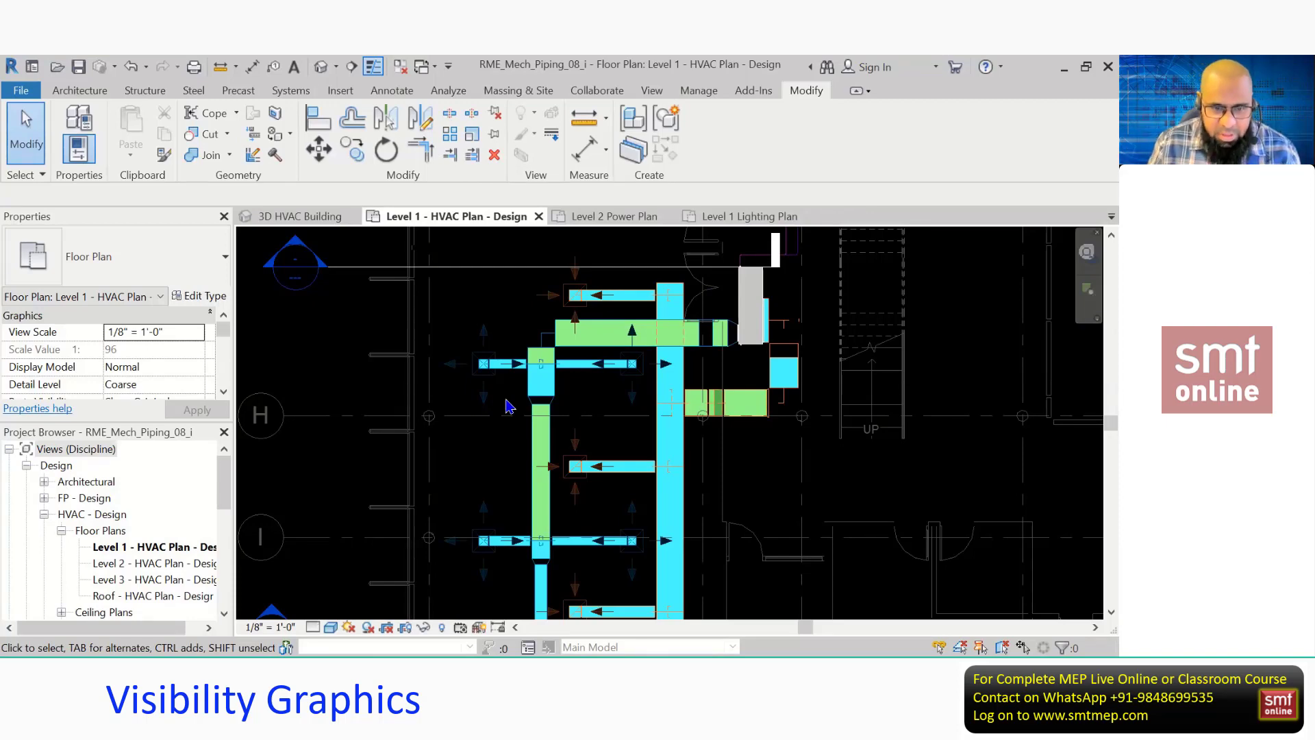
middle_drag(507, 407, 505, 420)
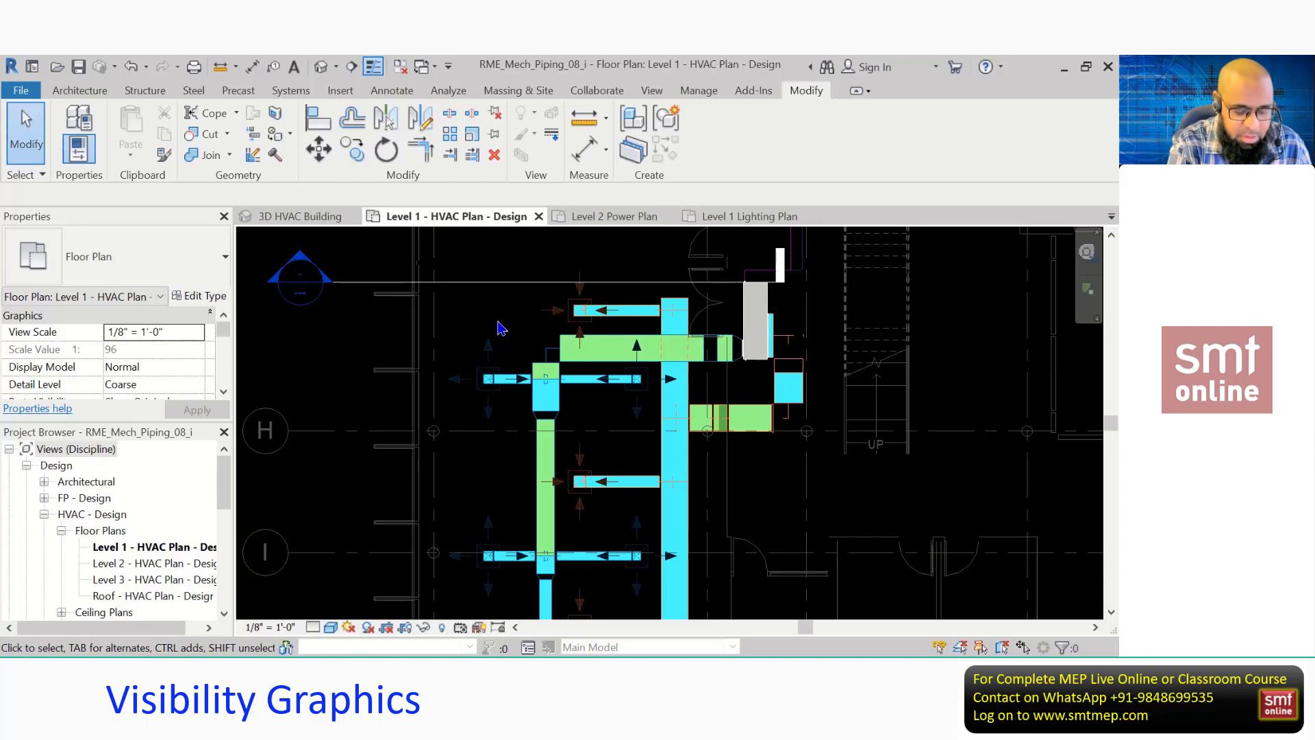
Clear the magenta projection line override from the Air Terminals category and apply the change to the HVAC plan view.
key(v)
key(g)
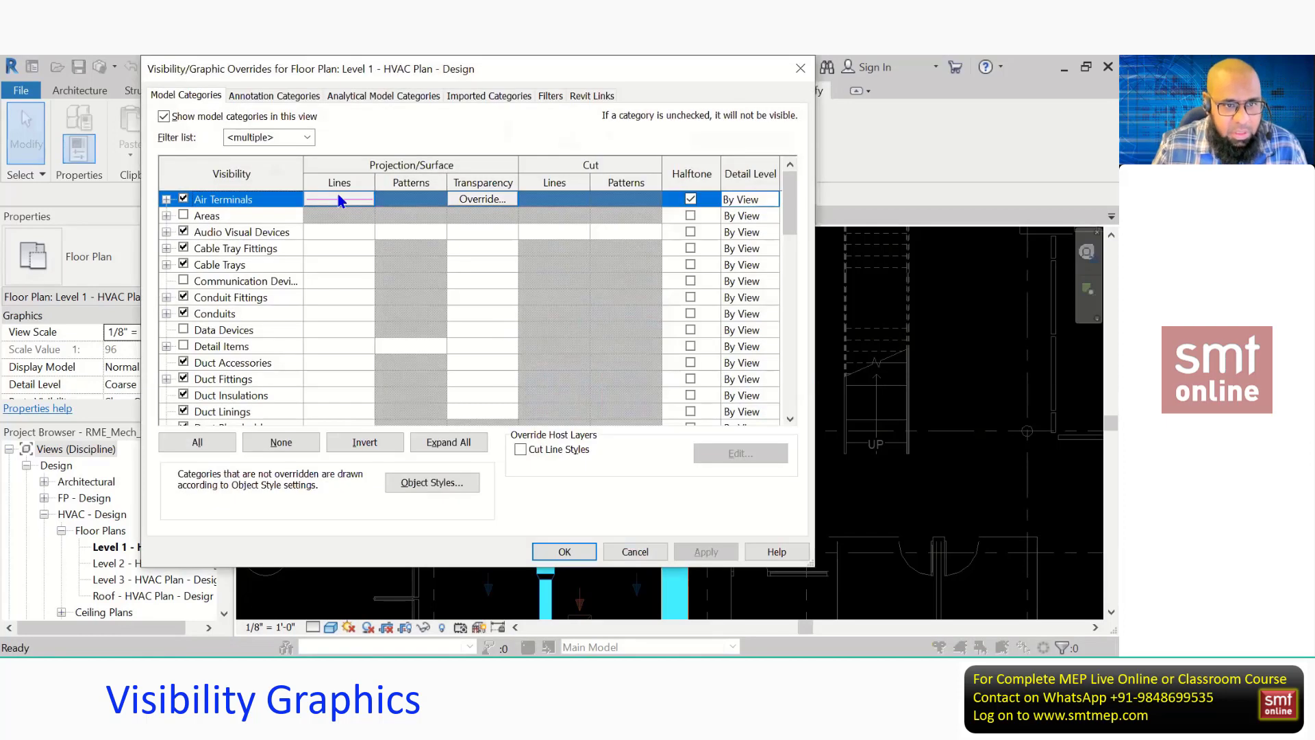
click(339, 200)
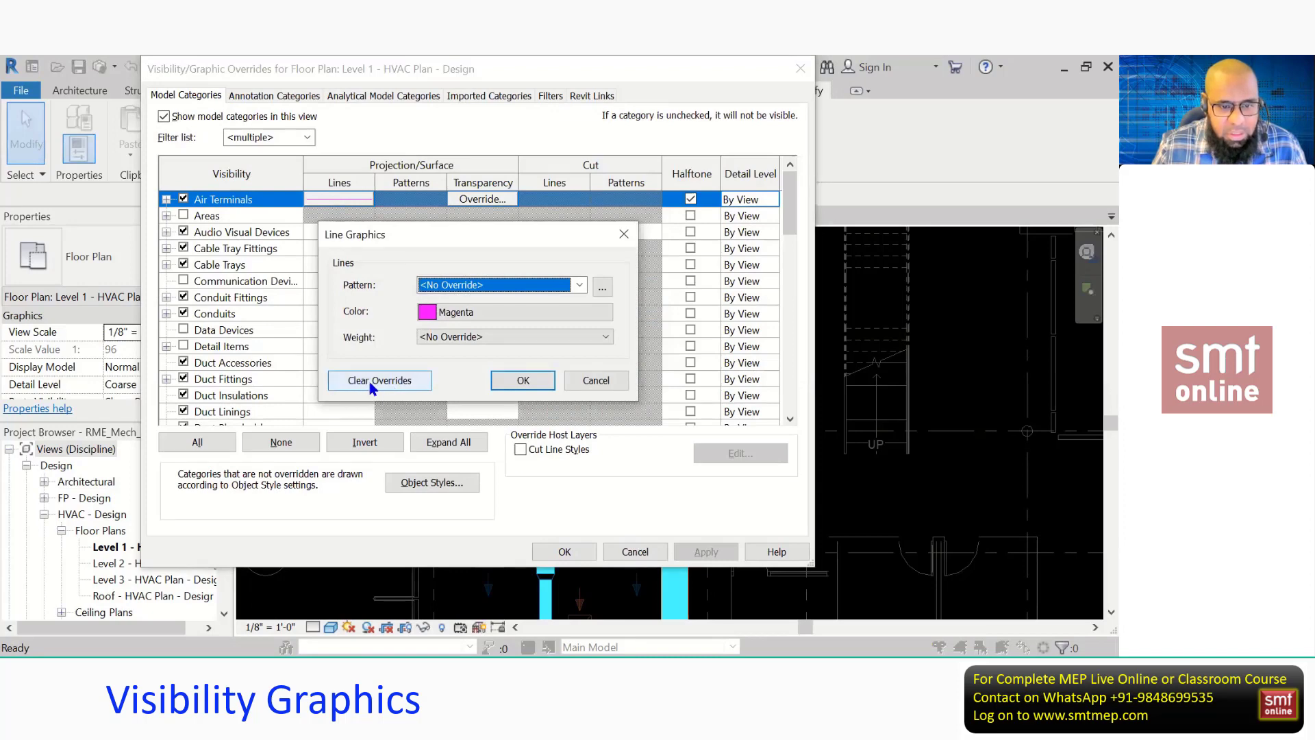
click(381, 381)
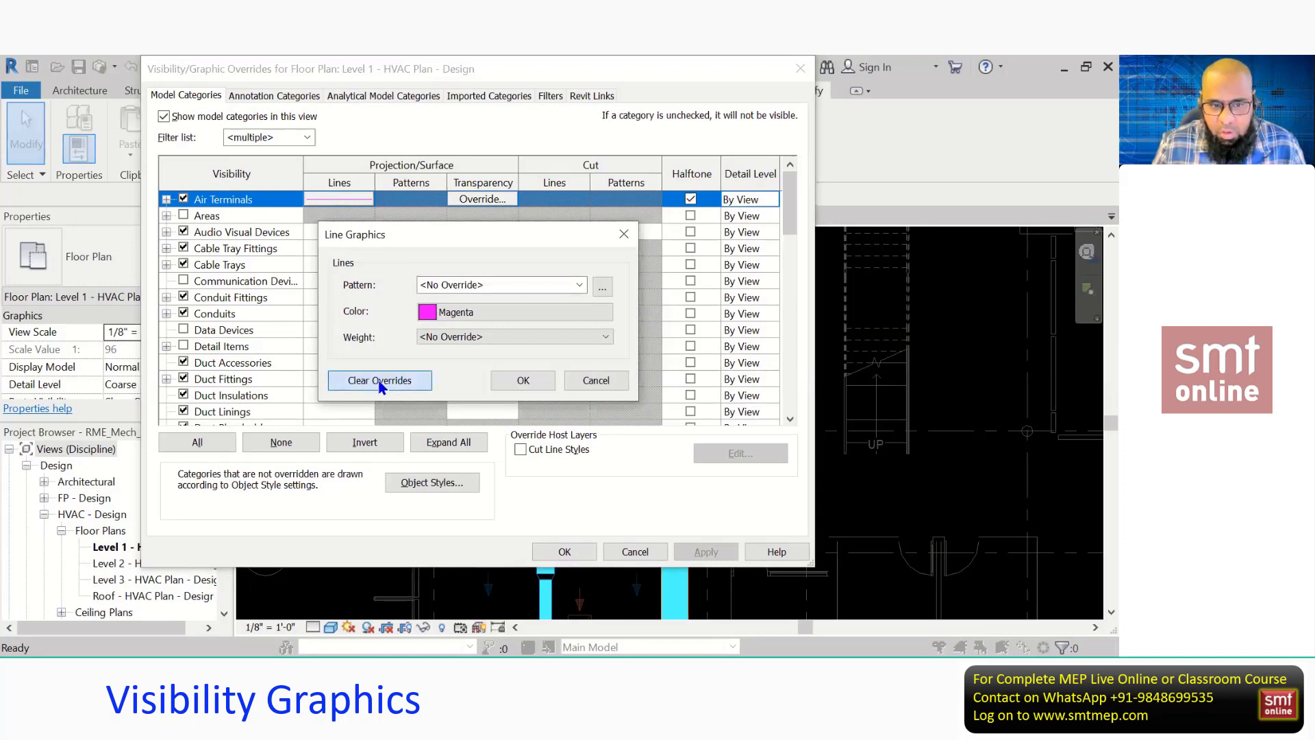
click(523, 380)
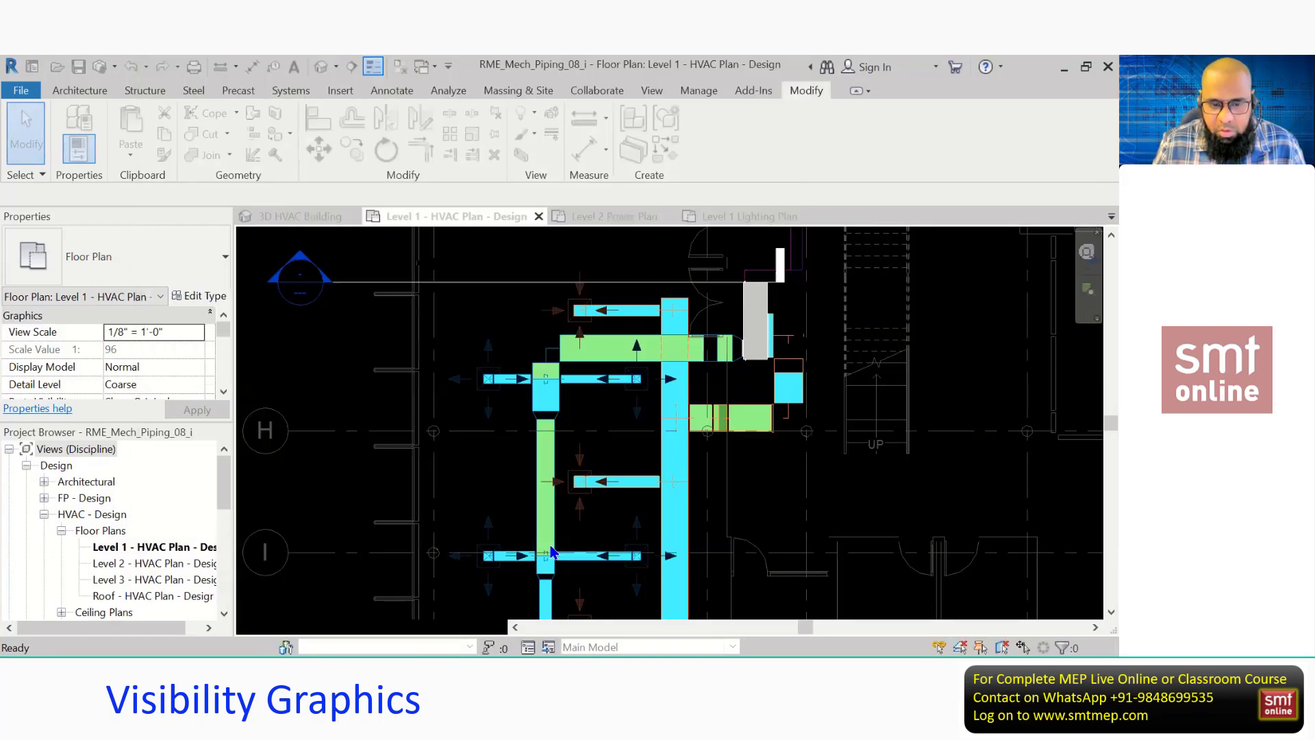
click(544, 549)
Turn off halftone for the Air Terminals category in the Level 1 - HVAC Plan - Design view.
key(v)
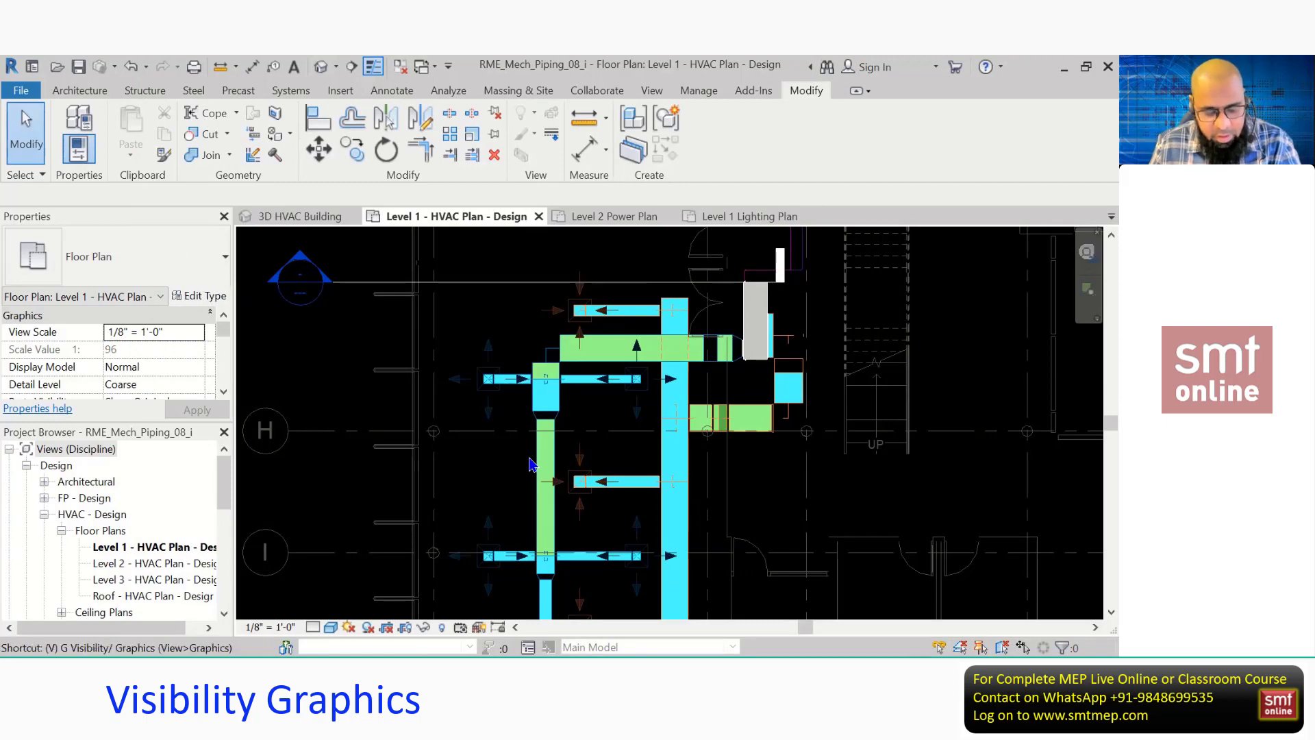
key(g)
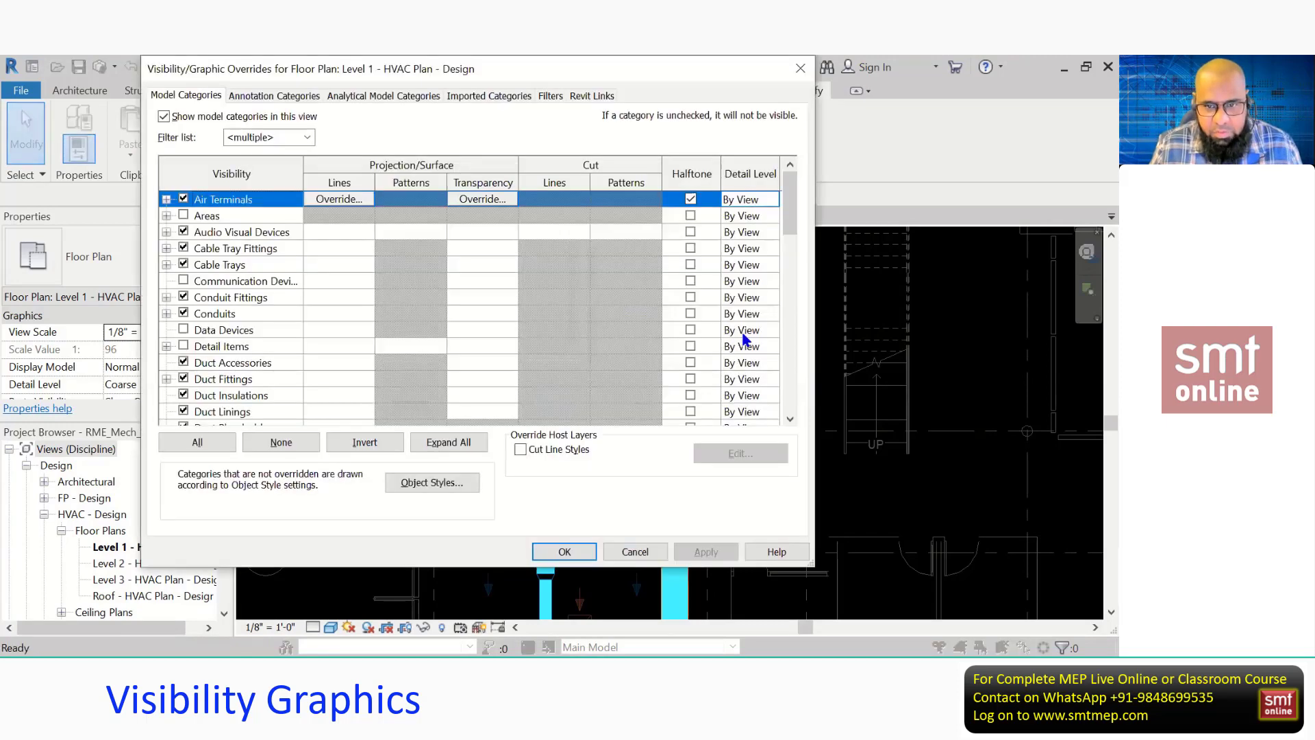
click(690, 199)
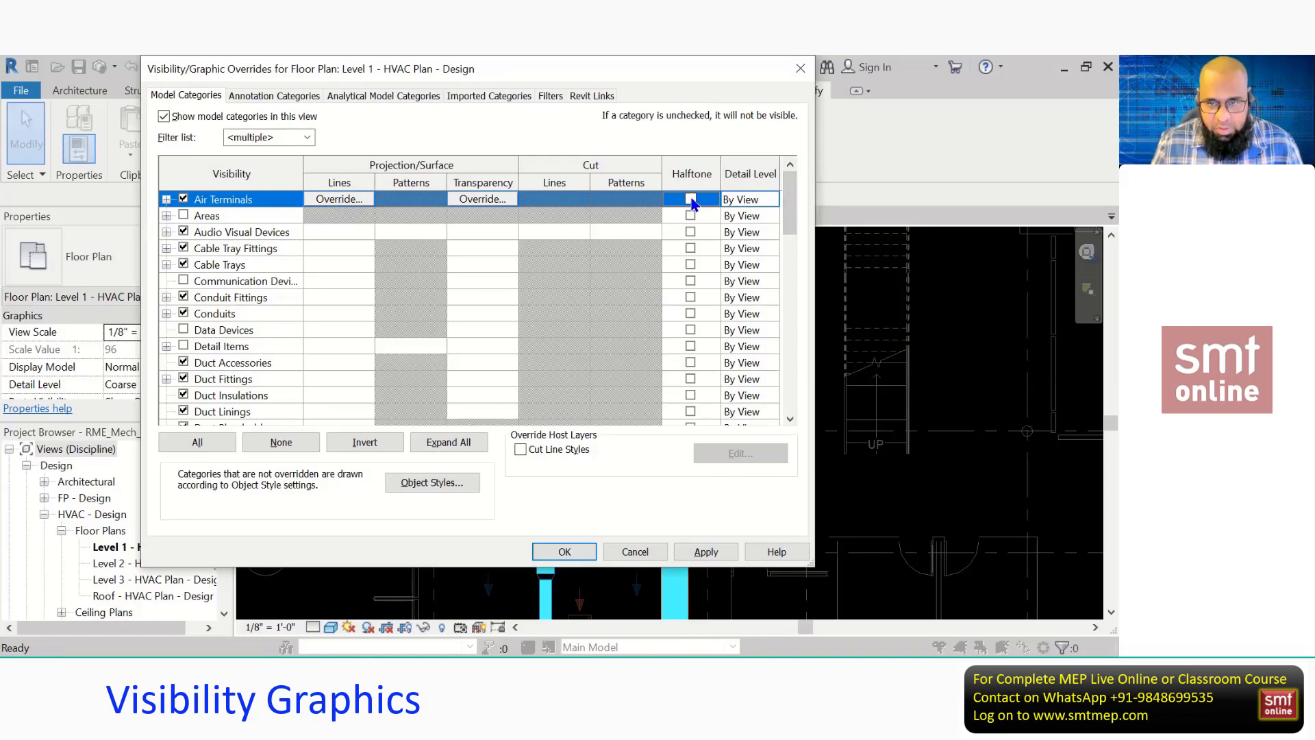
click(563, 551)
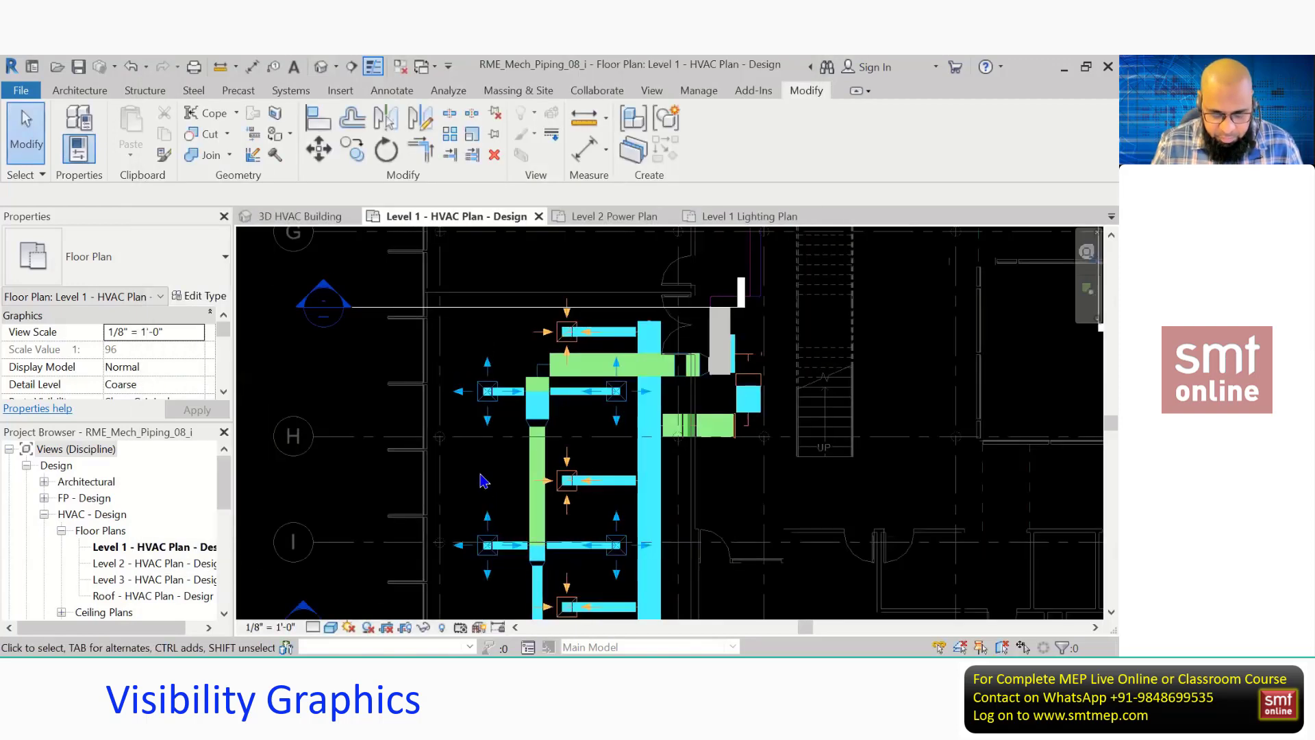
Set the Level 1 - HVAC Plan - Design view to Coarse detail level and Wireframe visual style.
scroll(438, 427, down, 1)
middle_drag(439, 428, 401, 352)
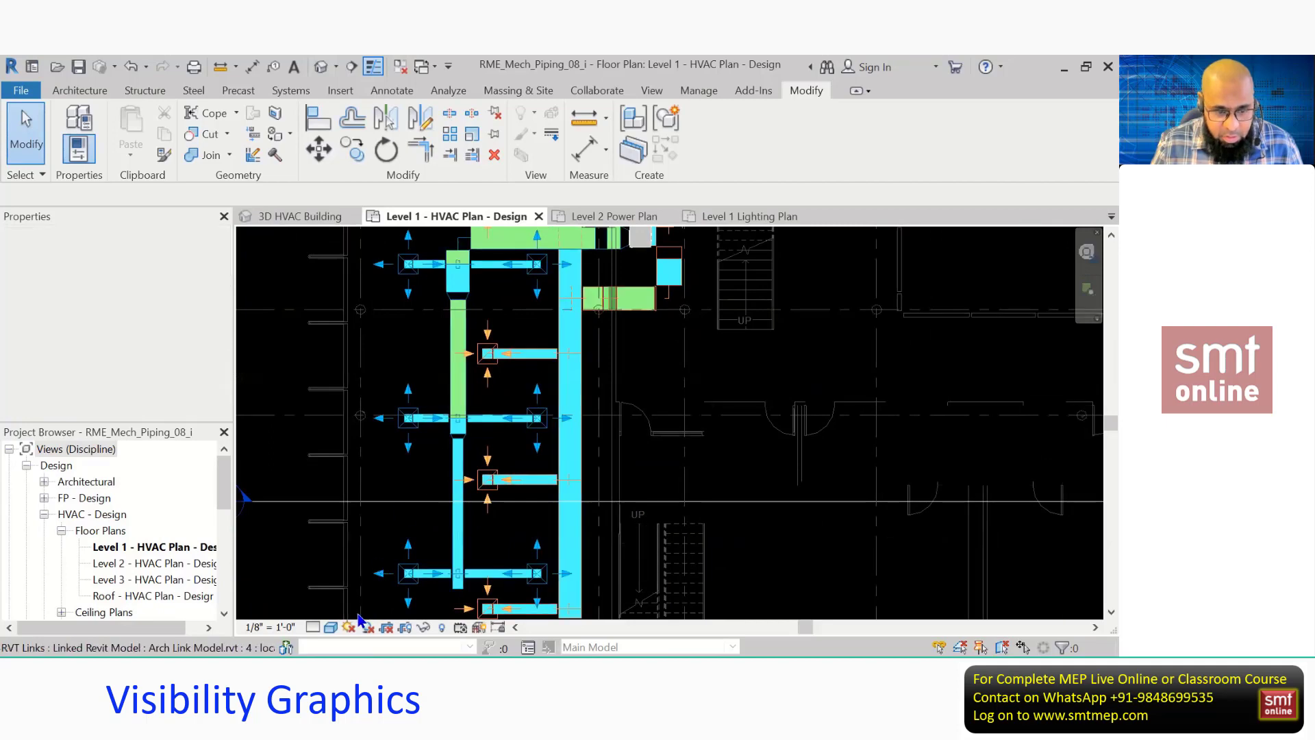
click(313, 627)
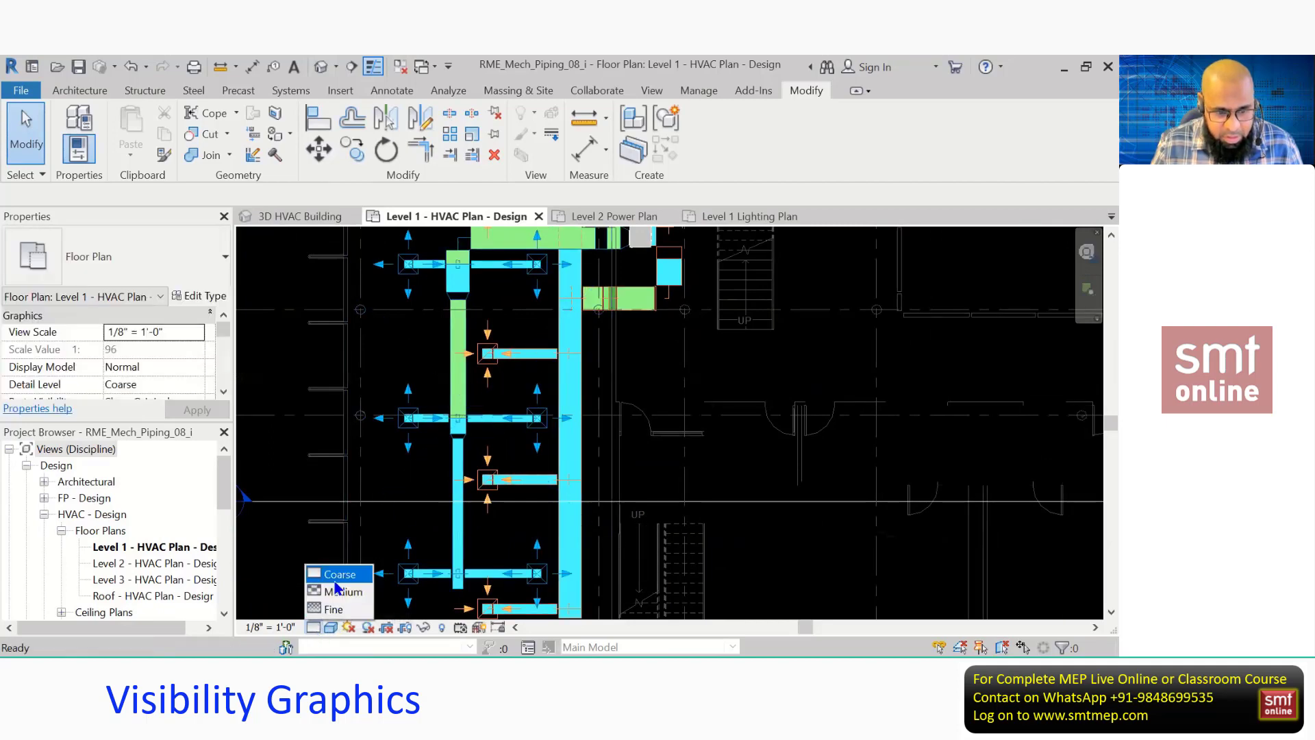
click(336, 576)
click(331, 628)
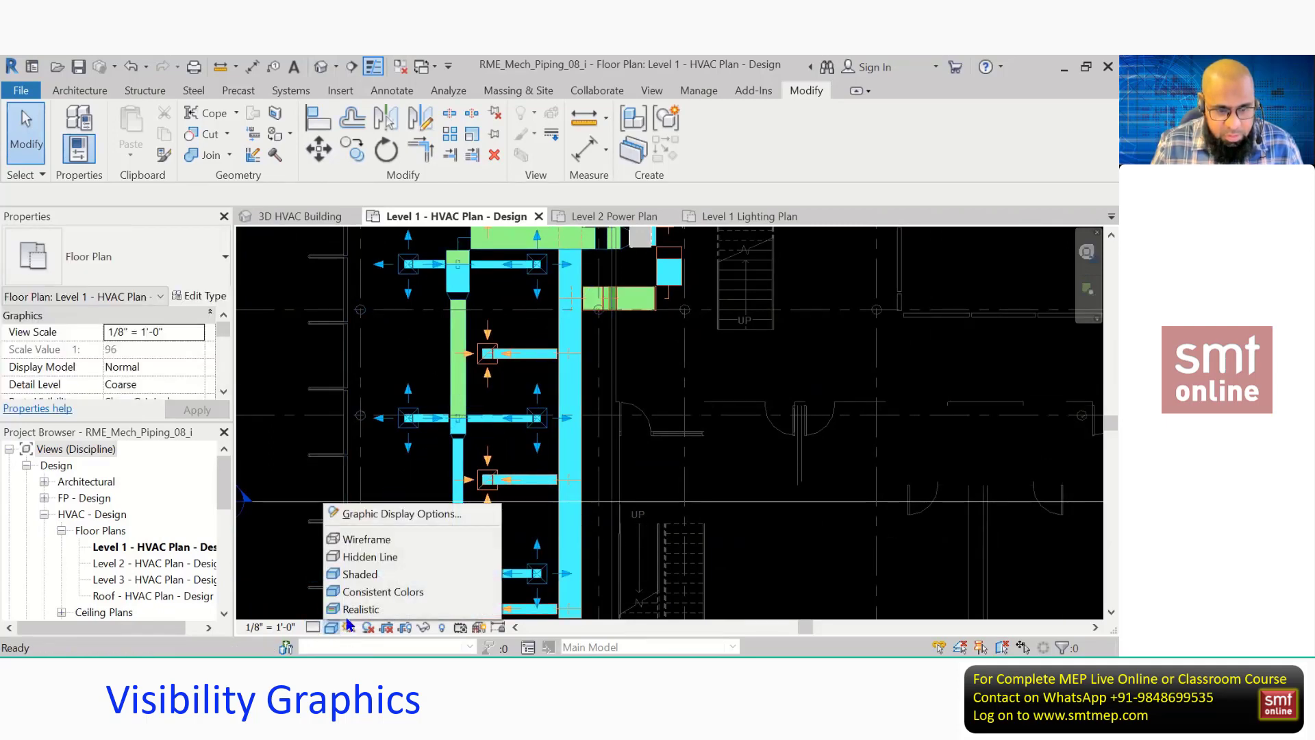
click(403, 546)
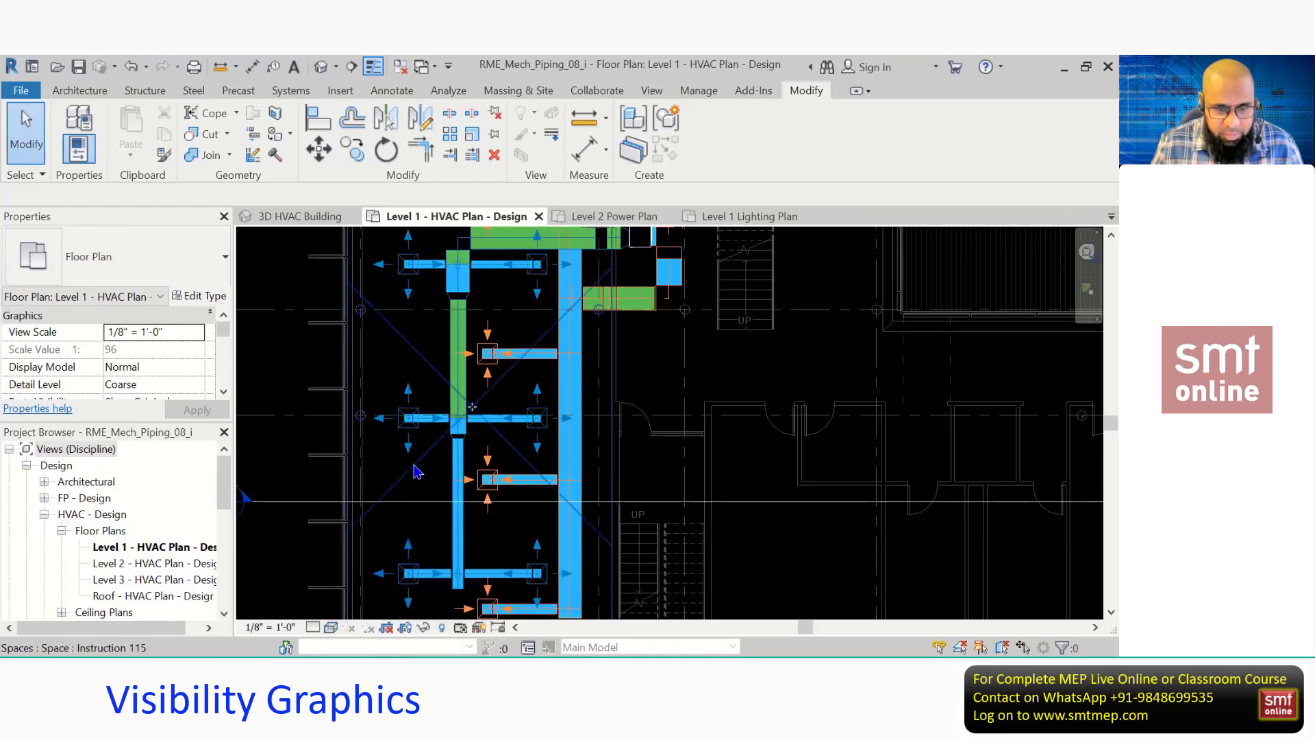
Return the HVAC plan view to the Shaded visual style.
click(330, 627)
click(360, 580)
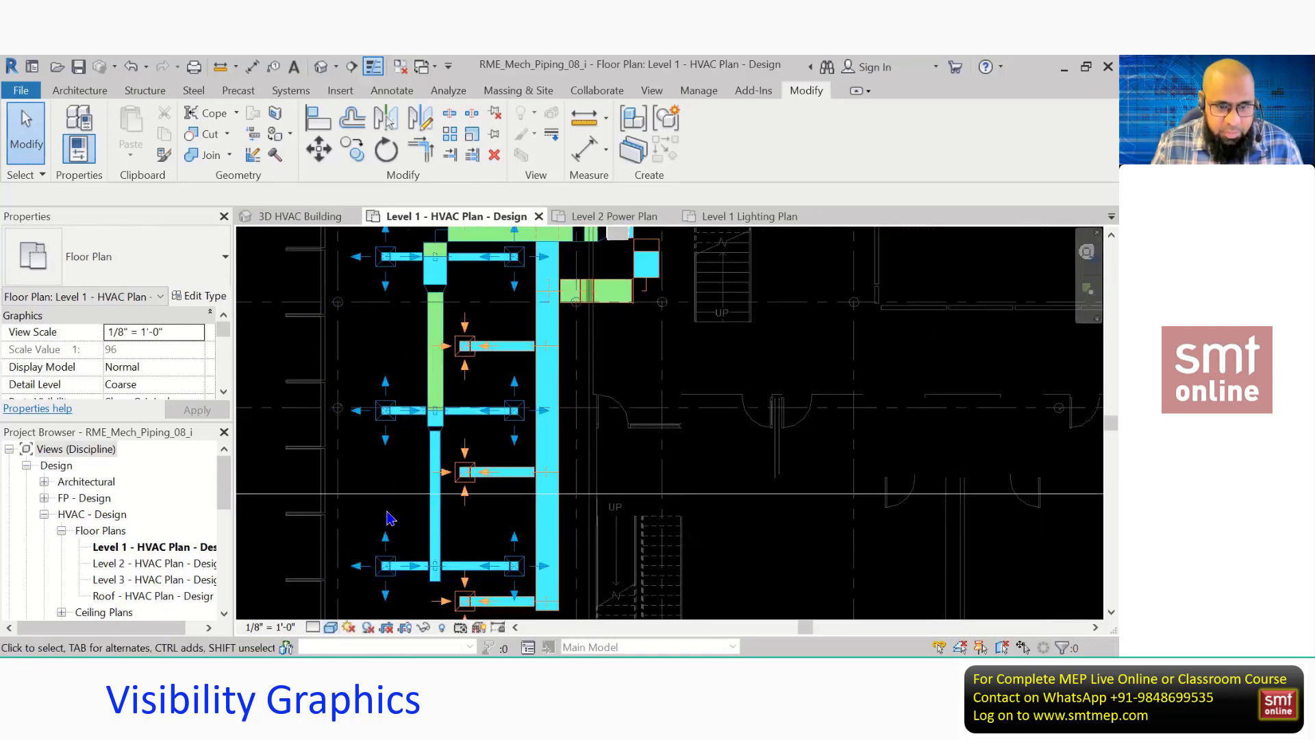
middle_drag(398, 498, 391, 471)
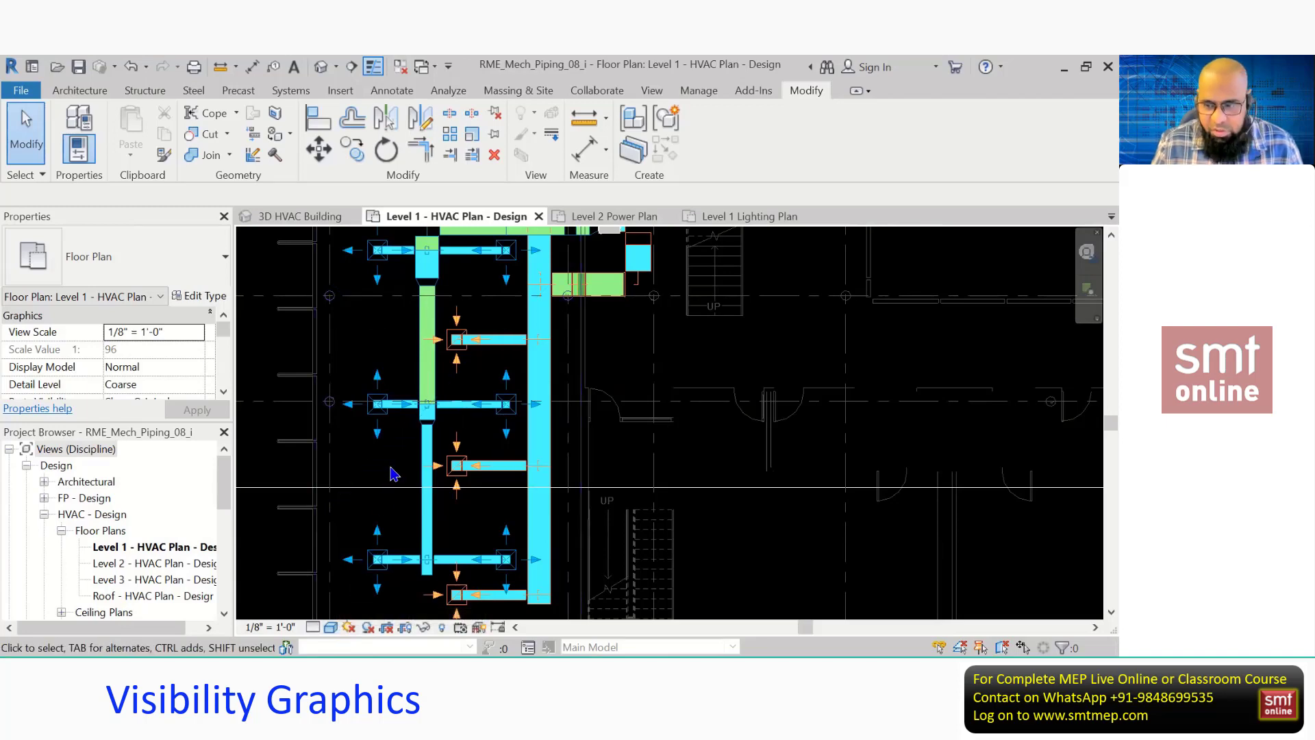
Set the HVAC plan's visual style to Wireframe and examine how the ducts are drawn.
click(332, 627)
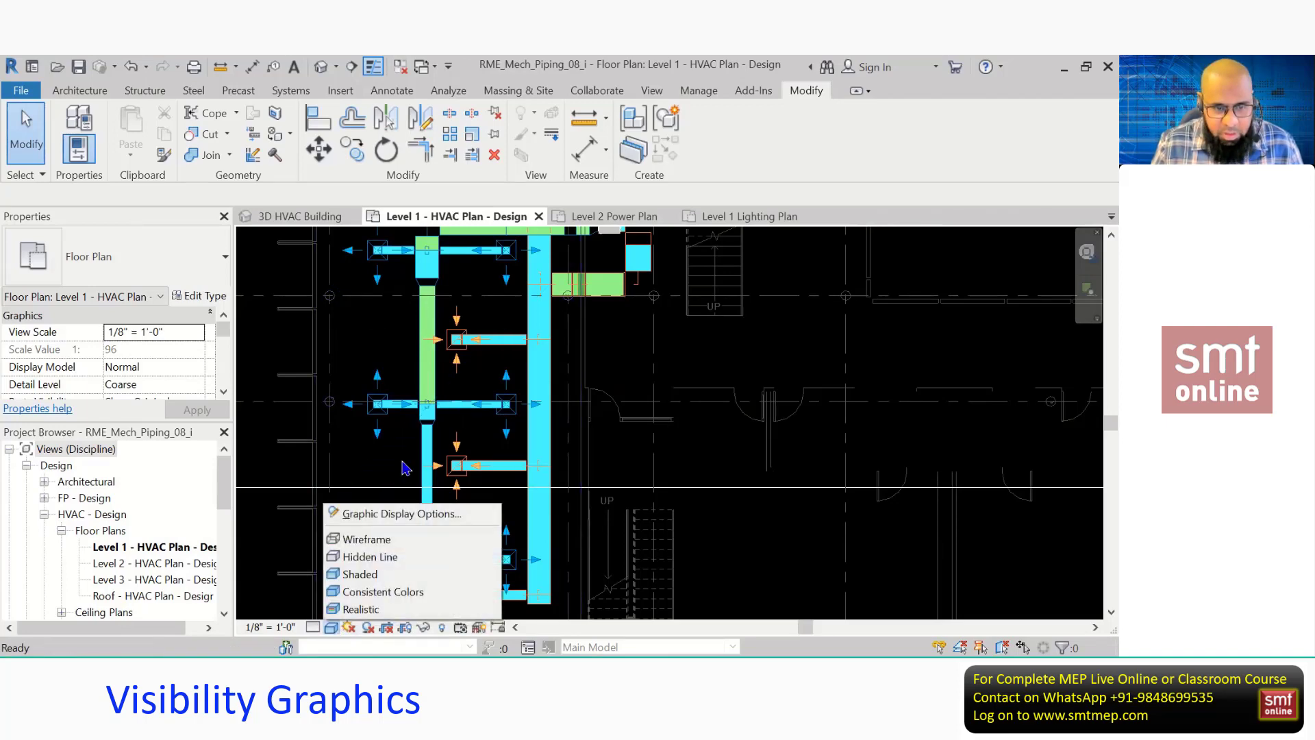
click(379, 544)
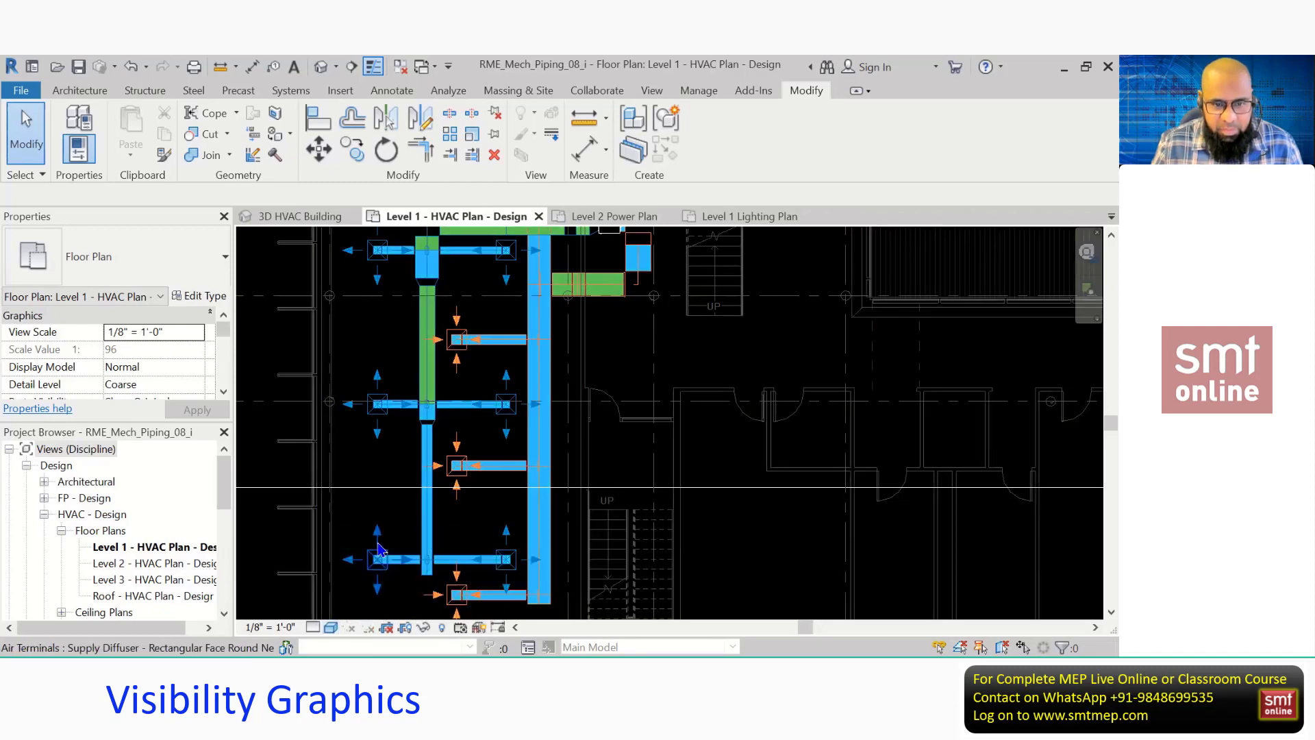
click(332, 628)
click(381, 480)
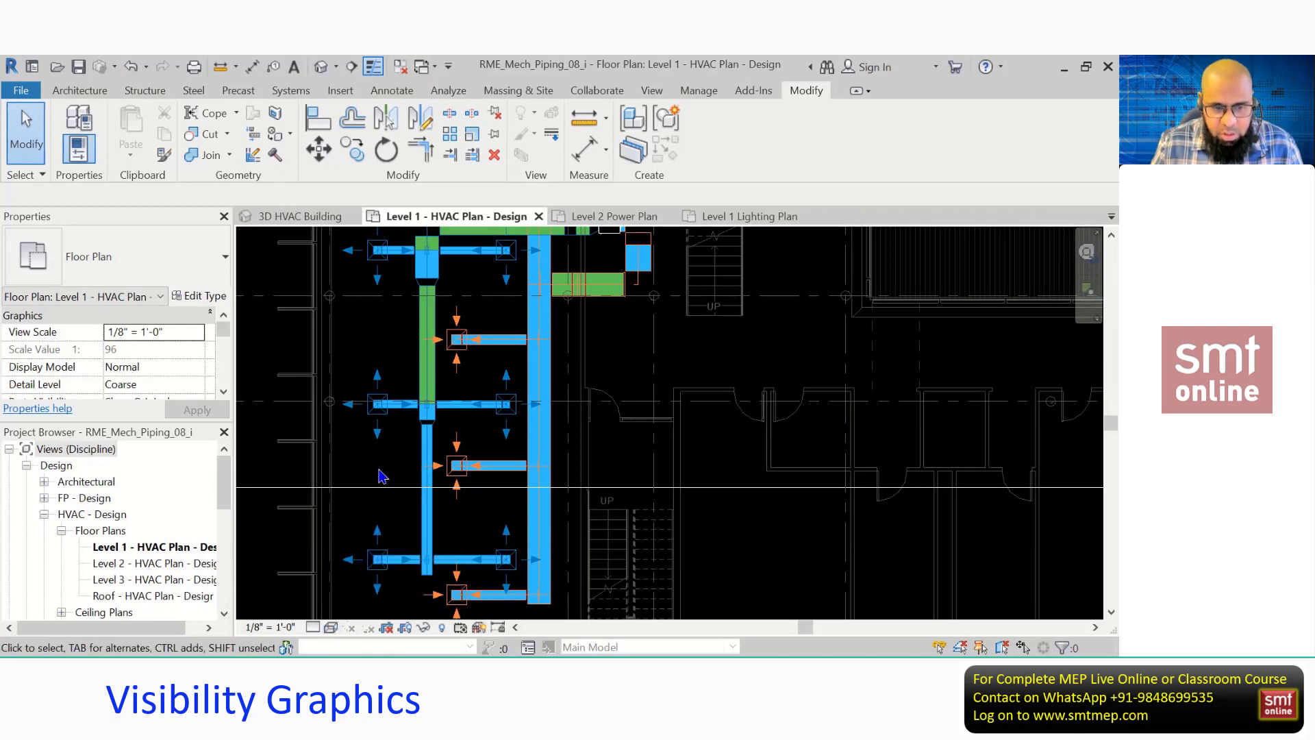
middle_drag(426, 472, 426, 492)
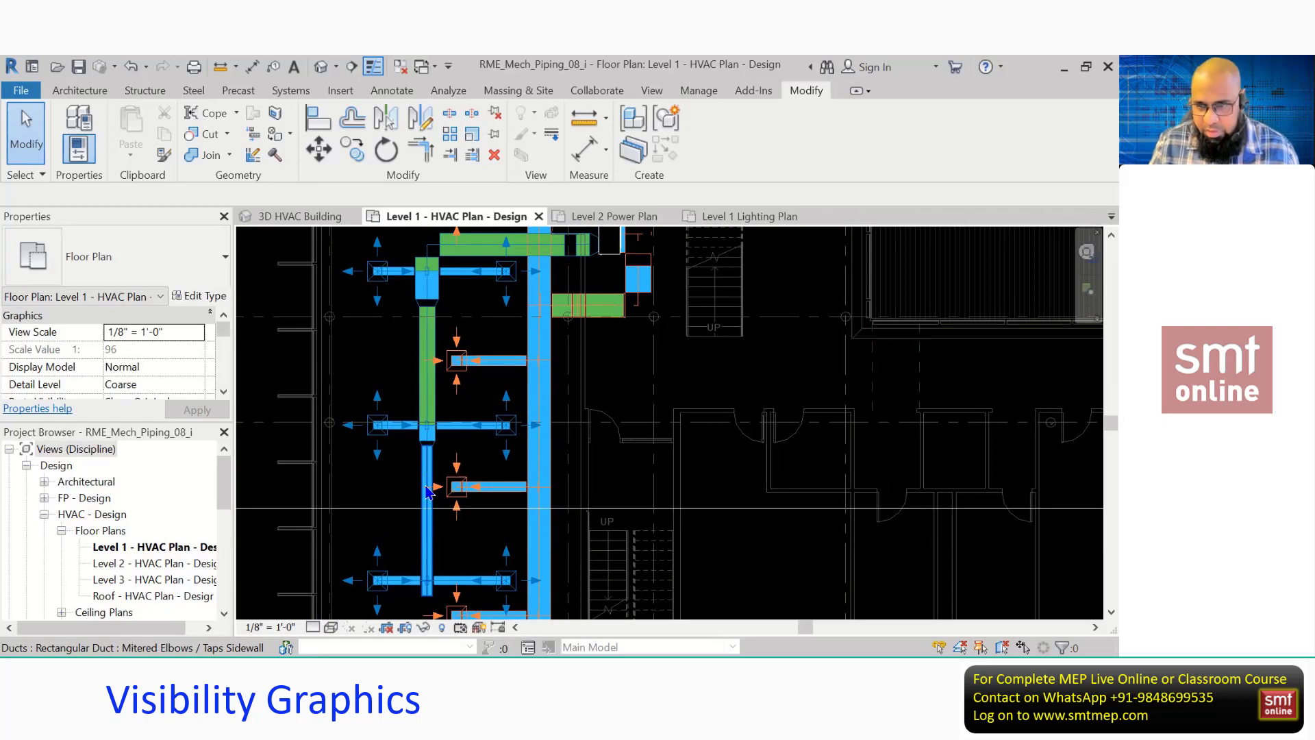
middle_drag(436, 460, 439, 449)
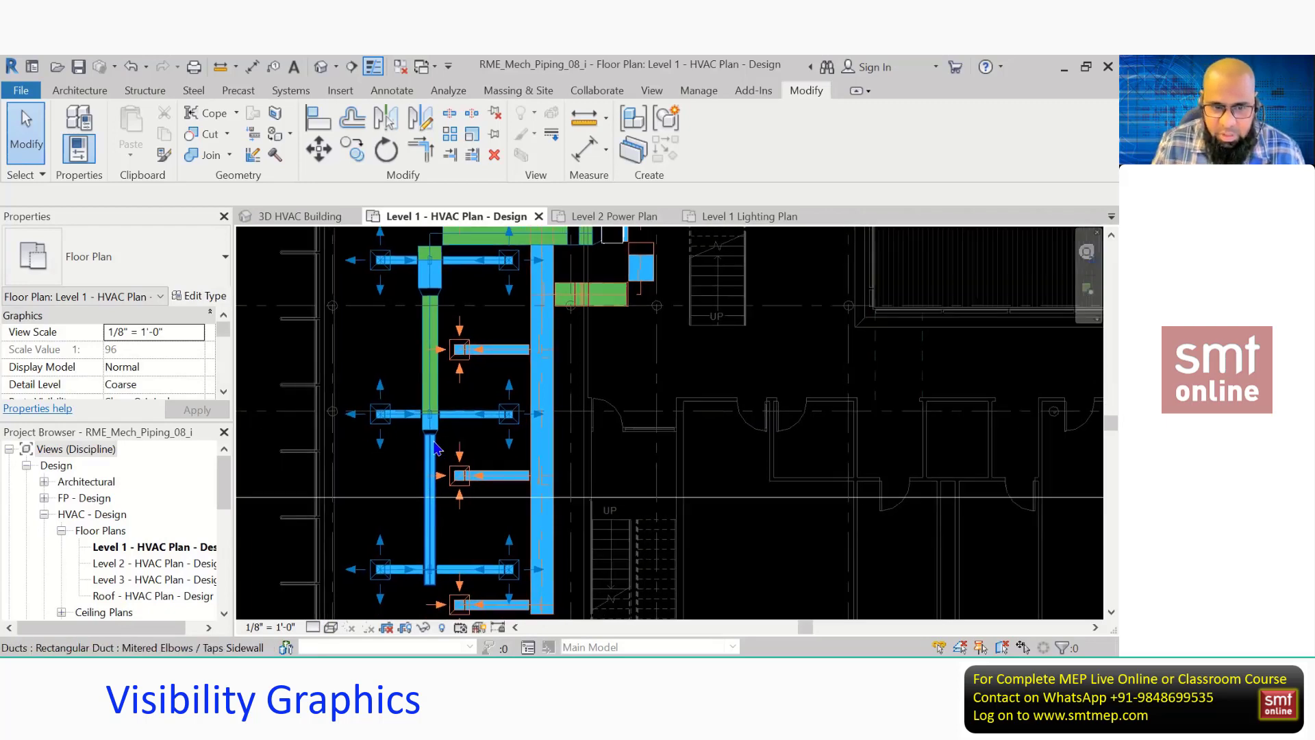
click(332, 628)
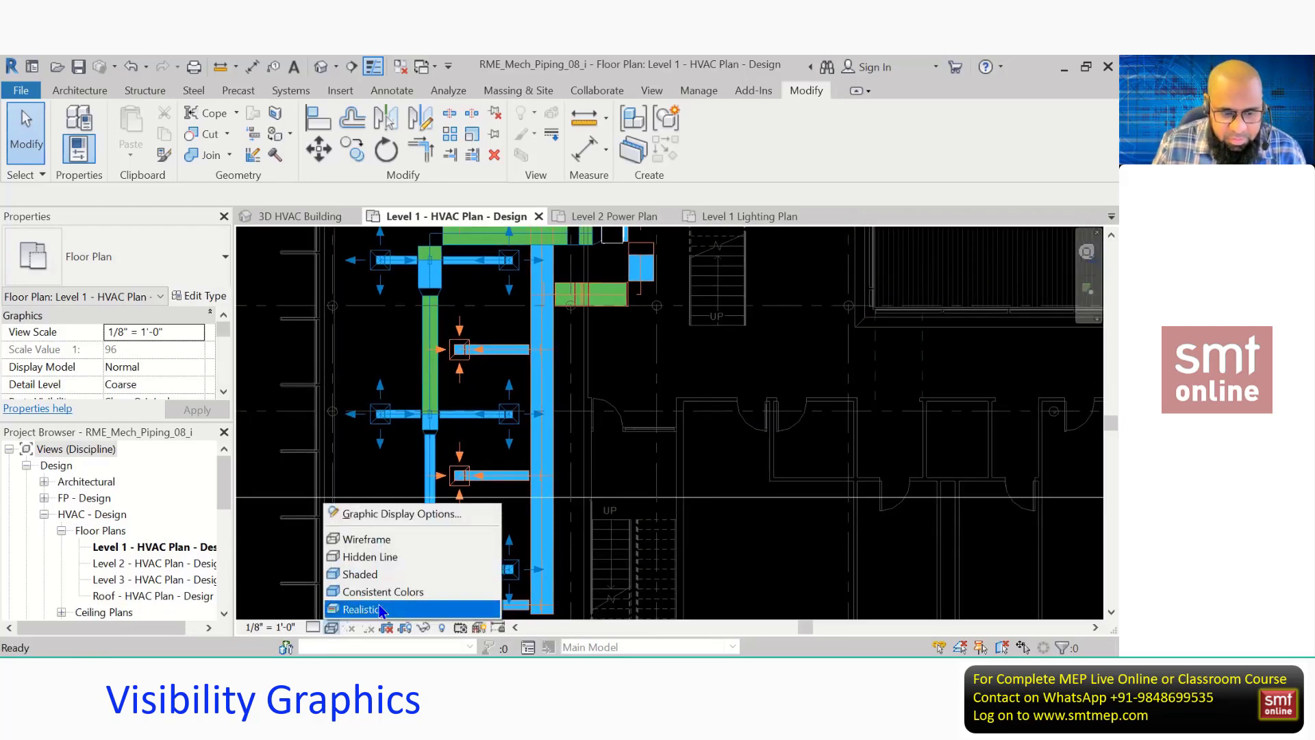
click(301, 556)
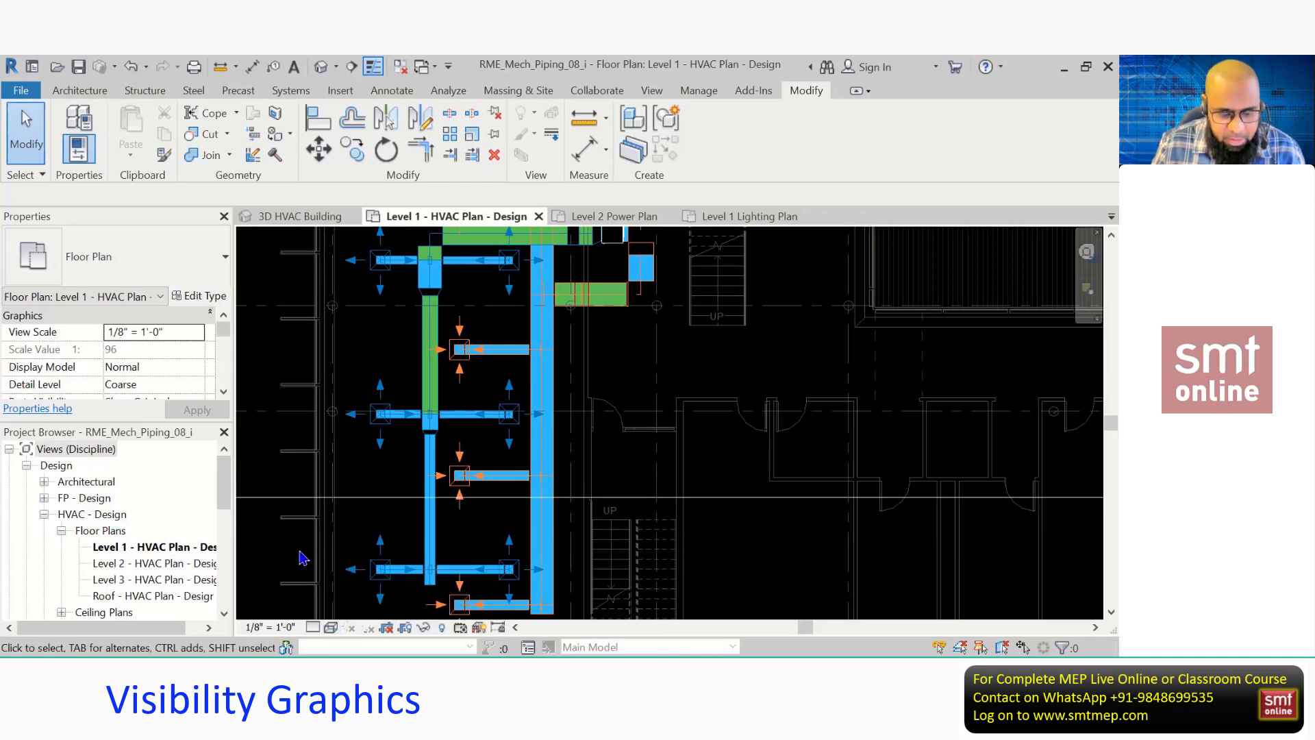
Override the Ducts category's detail level to Fine in the visibility/graphic overrides of the HVAC plan view.
key(v)
key(g)
scroll(228, 384, down, 1)
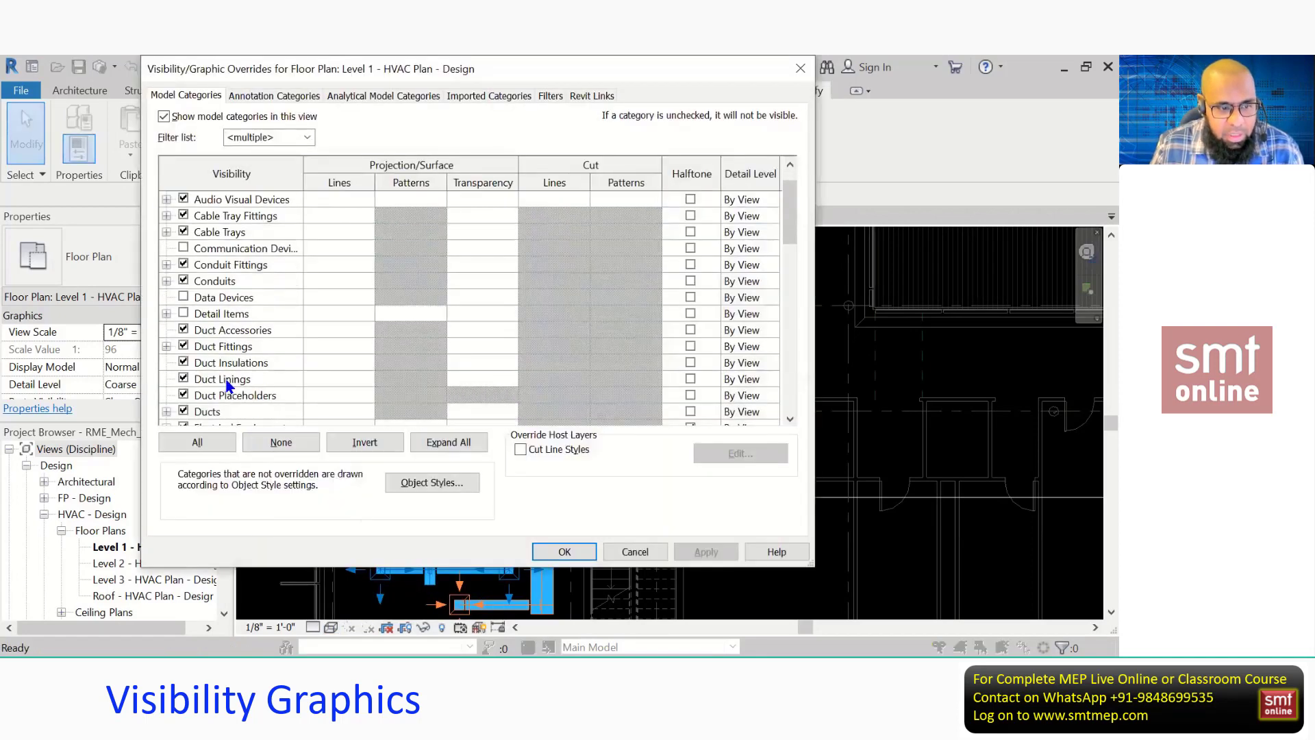
scroll(228, 385, down, 1)
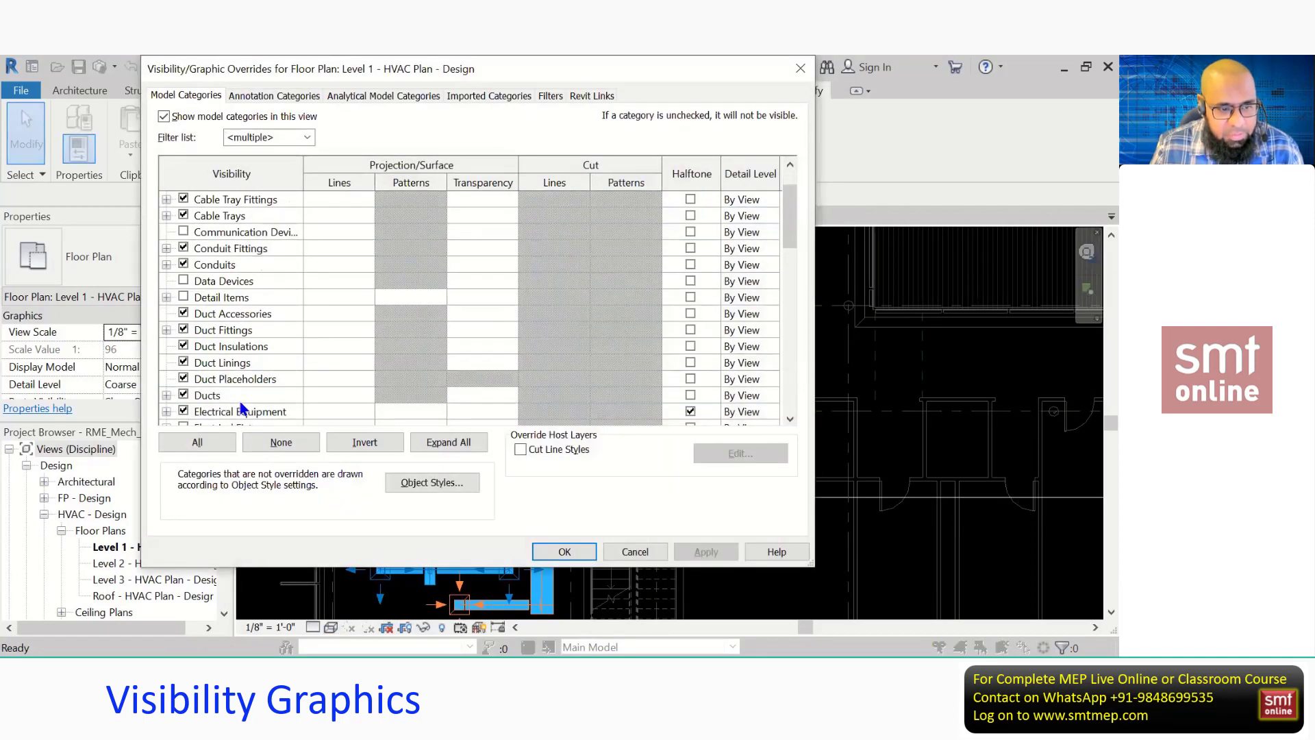
click(739, 399)
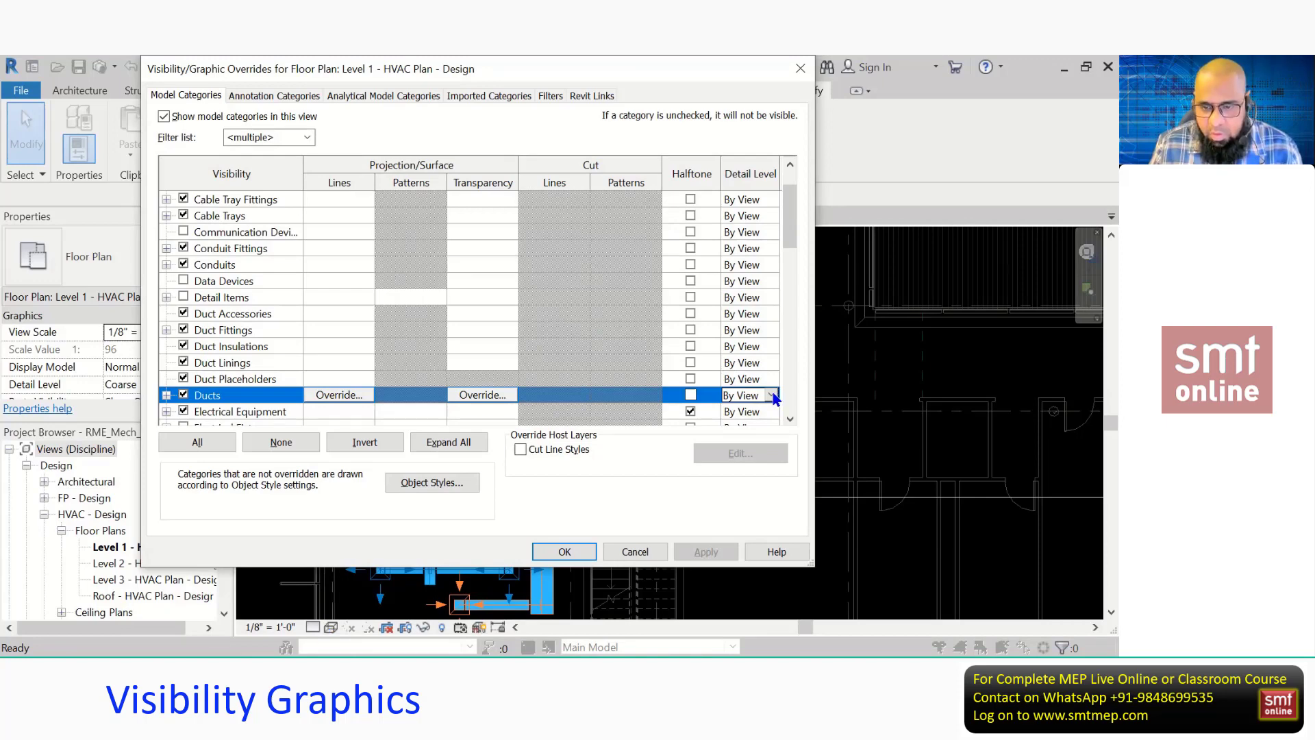
click(771, 396)
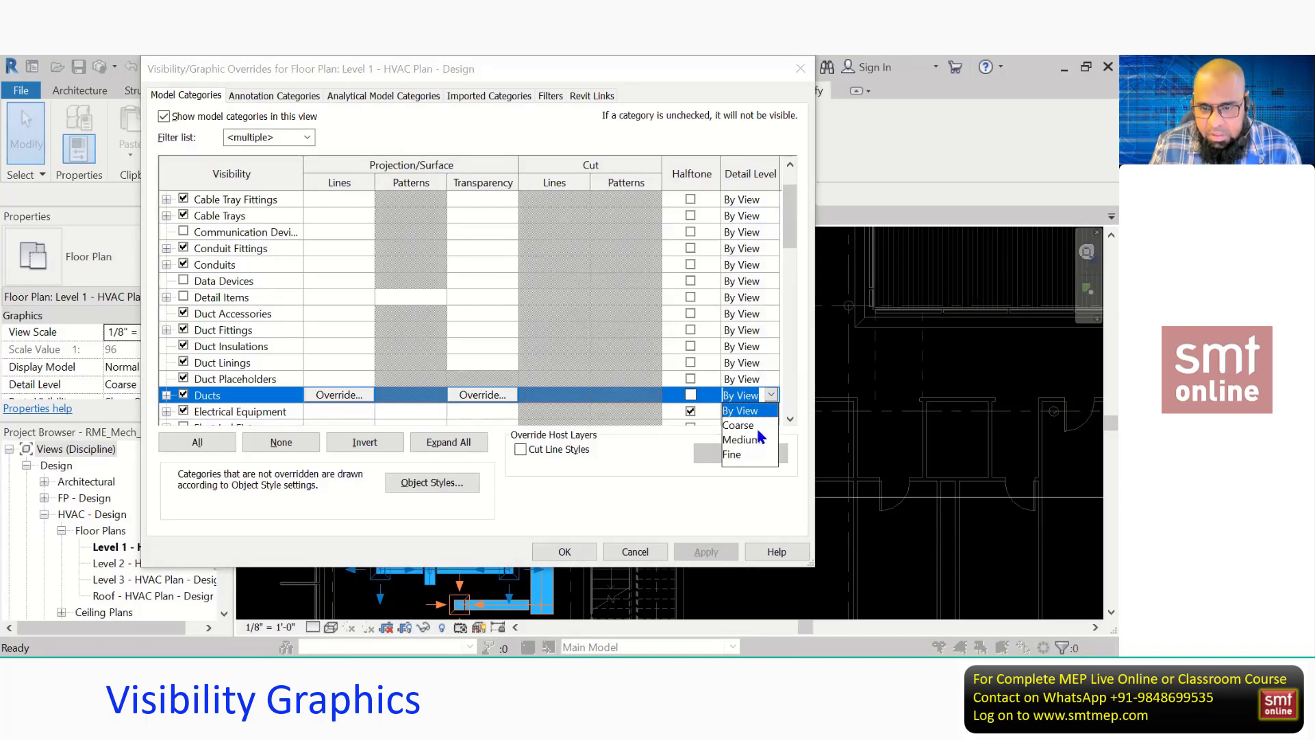
click(743, 455)
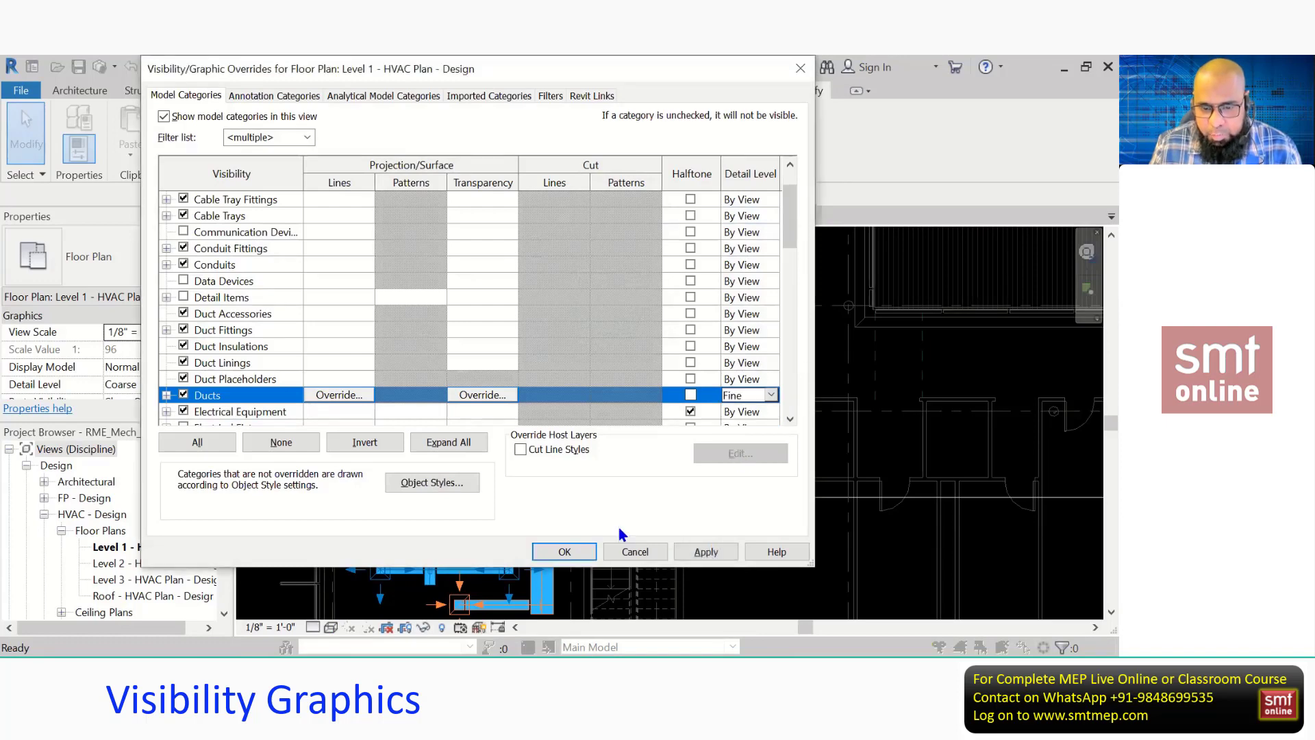
click(563, 553)
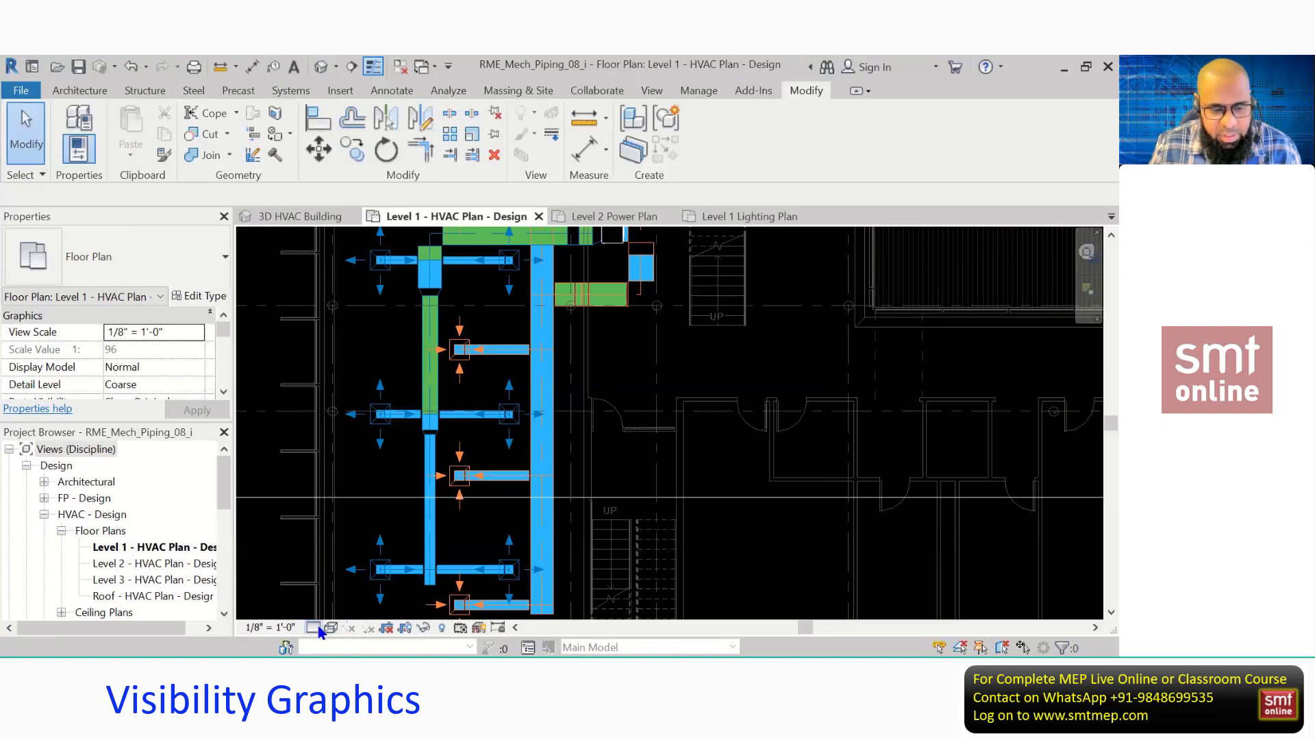
Examine the ducts across the HVAC plan and check the view's detail level and visual style options.
click(330, 627)
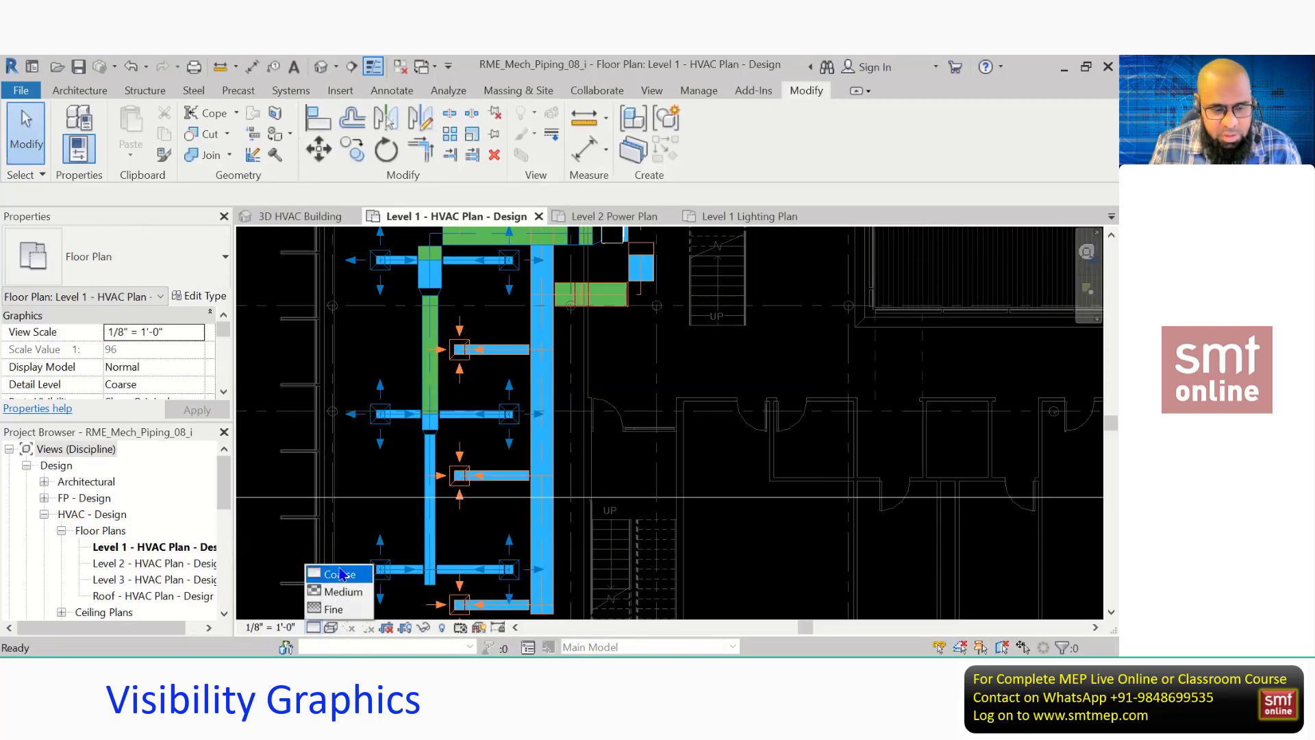
click(390, 475)
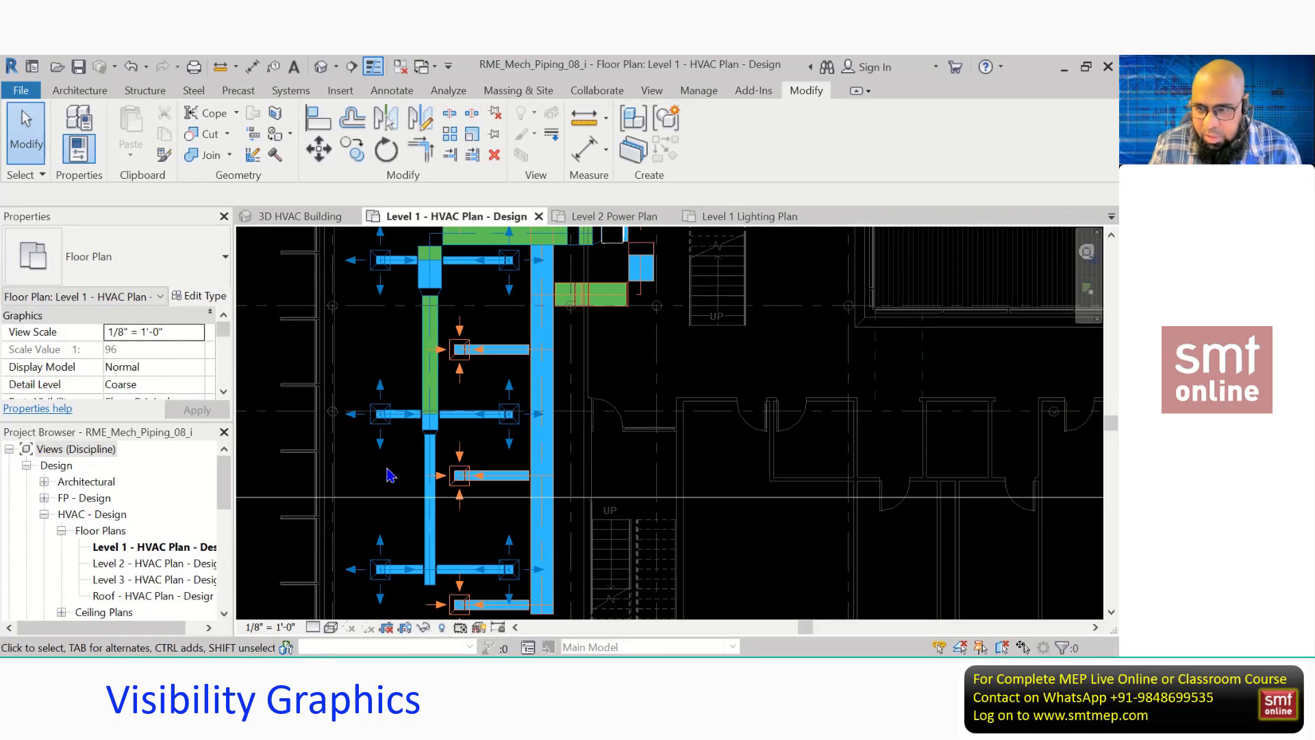
scroll(390, 474, down, 2)
middle_drag(390, 475, 534, 441)
scroll(452, 356, up, 1)
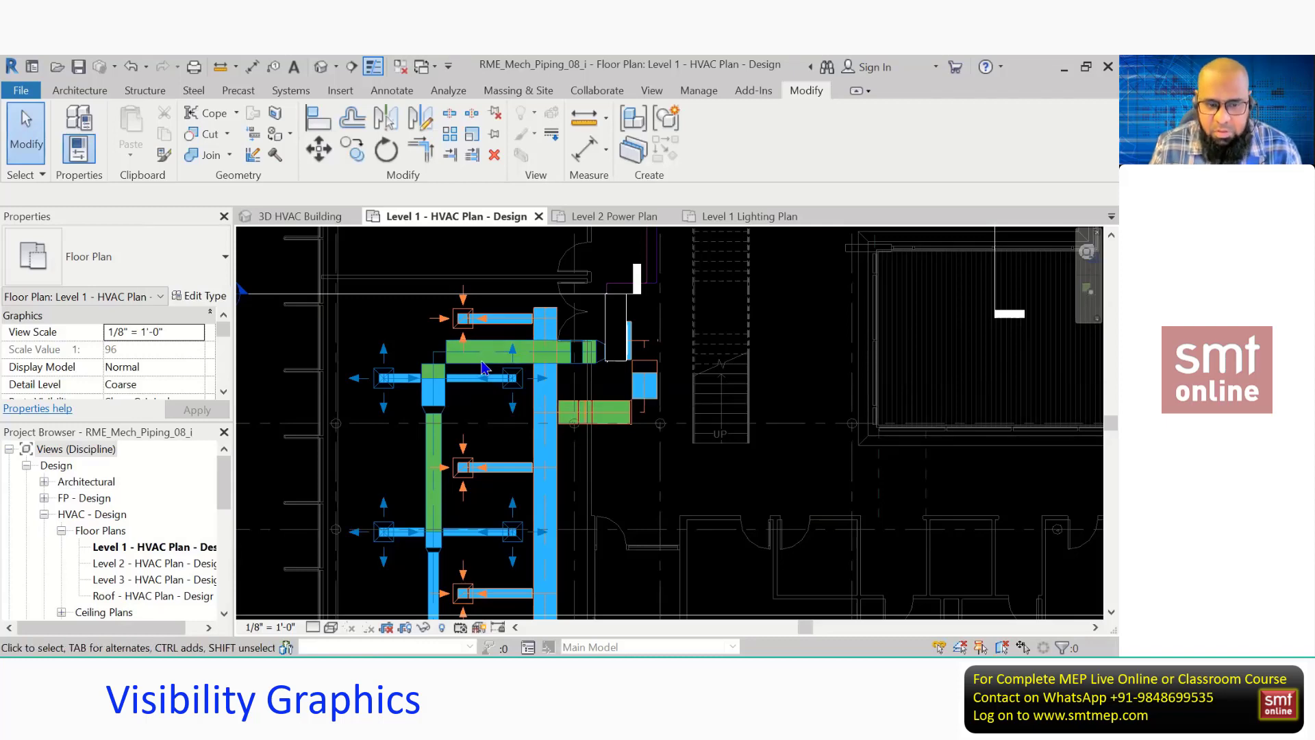
scroll(481, 367, down, 1)
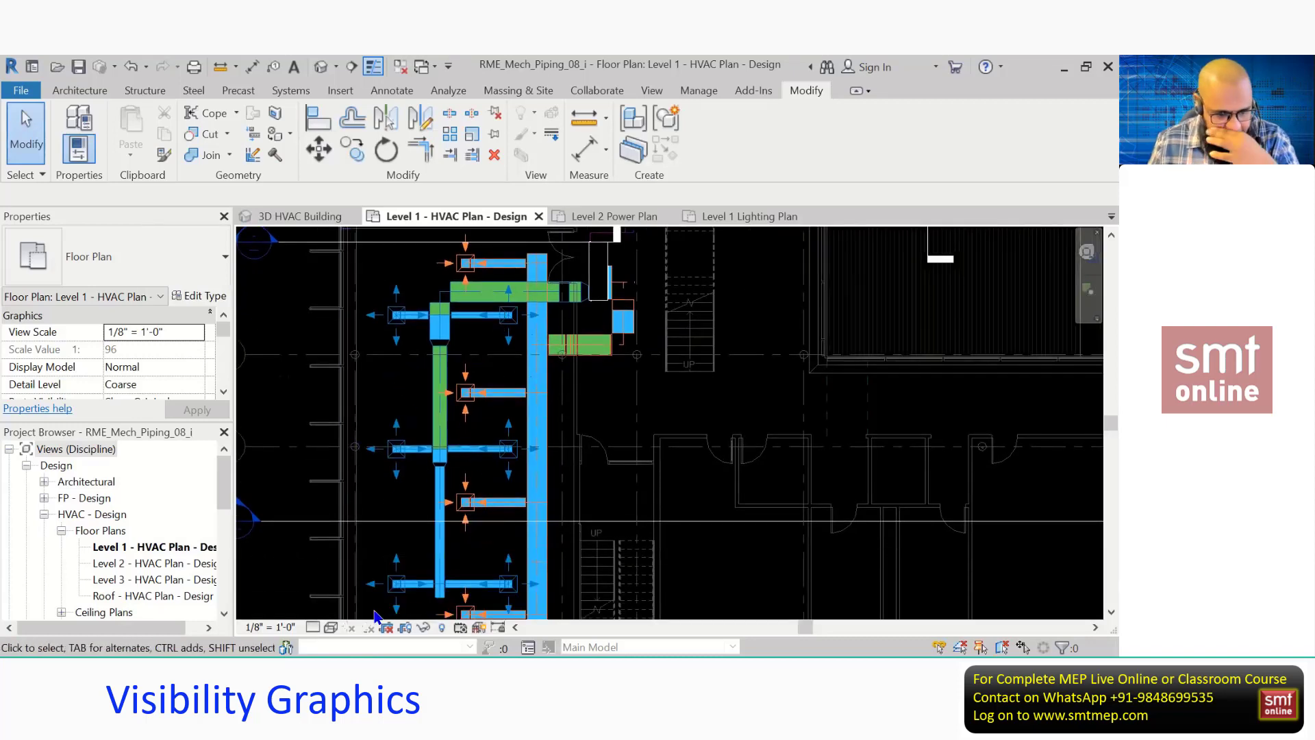
click(331, 627)
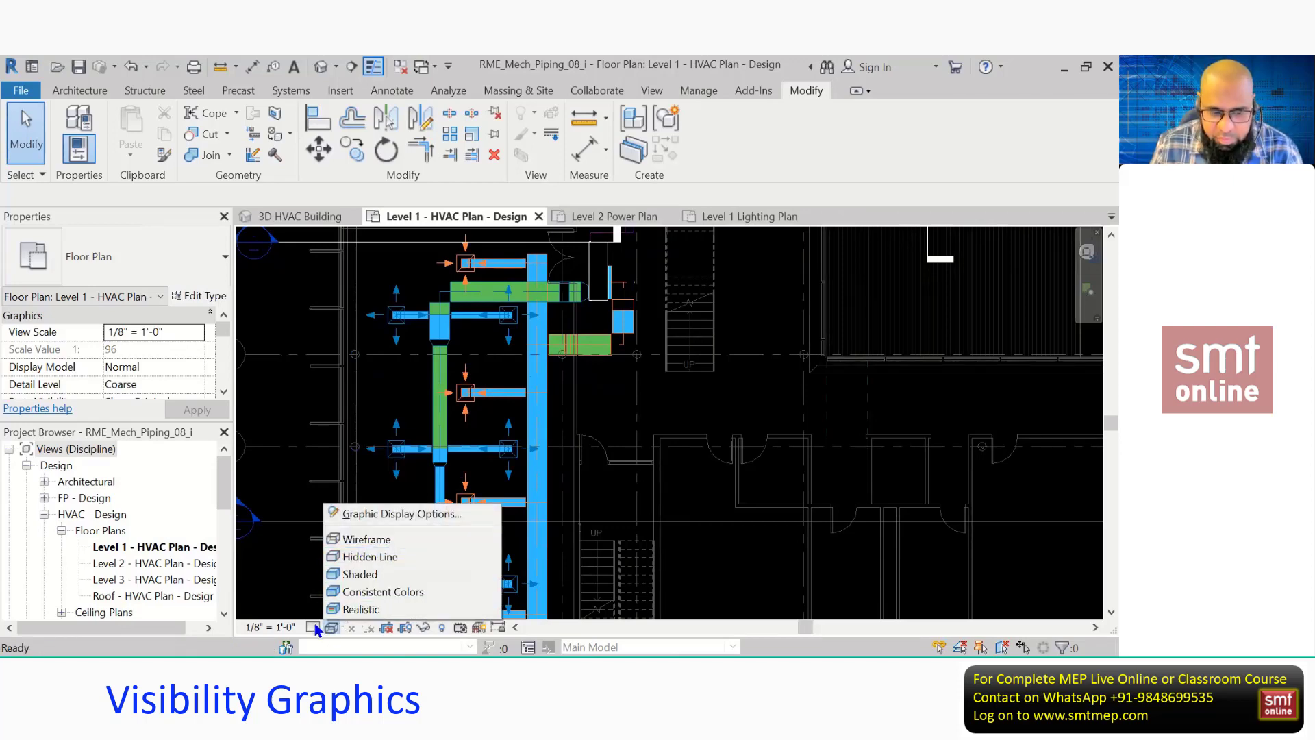
click(314, 627)
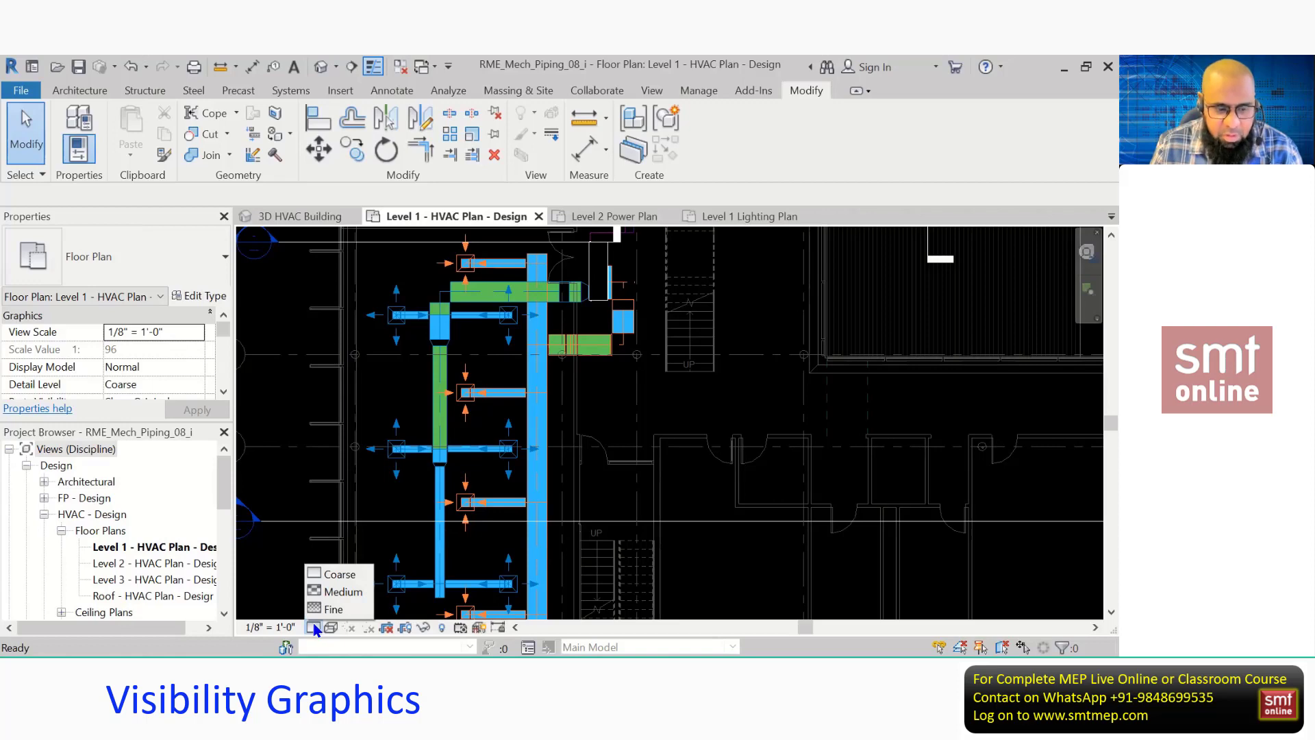
click(309, 495)
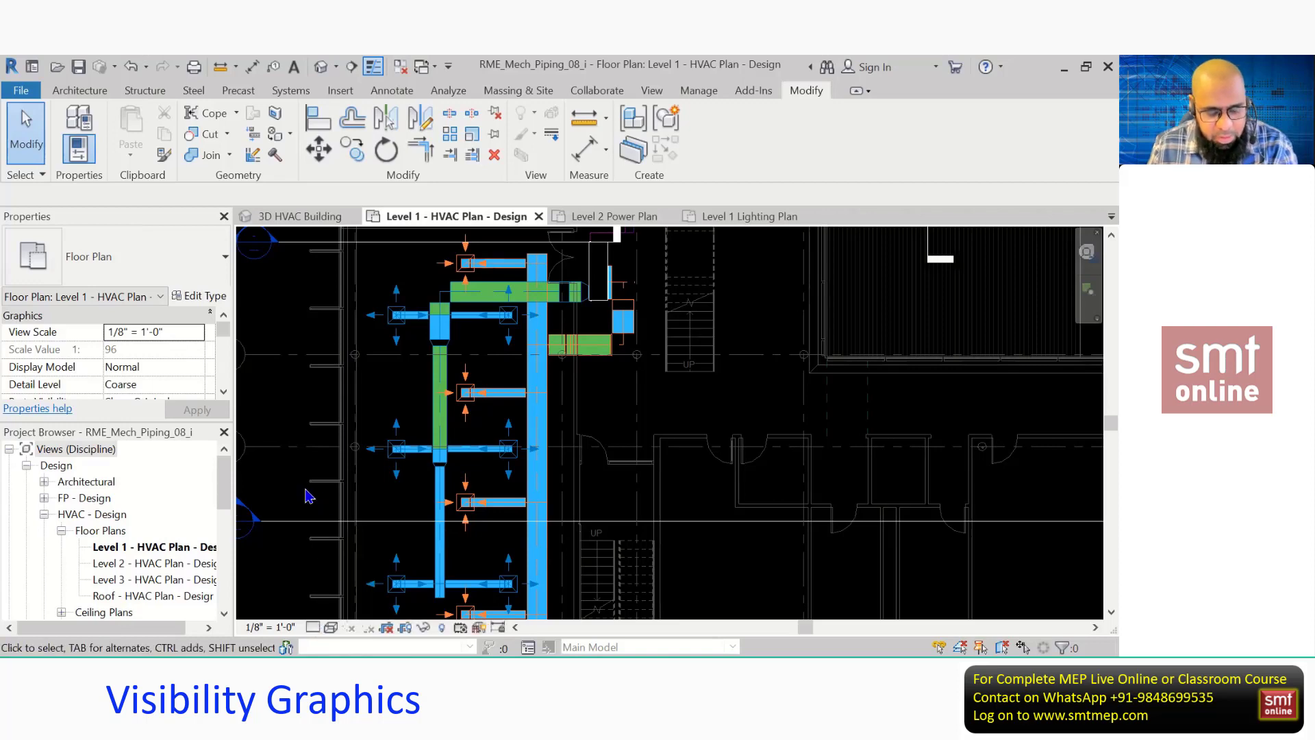
Review the Ducts category's detail level override in the HVAC plan's visibility/graphic overrides and close them without changes.
key(v)
key(g)
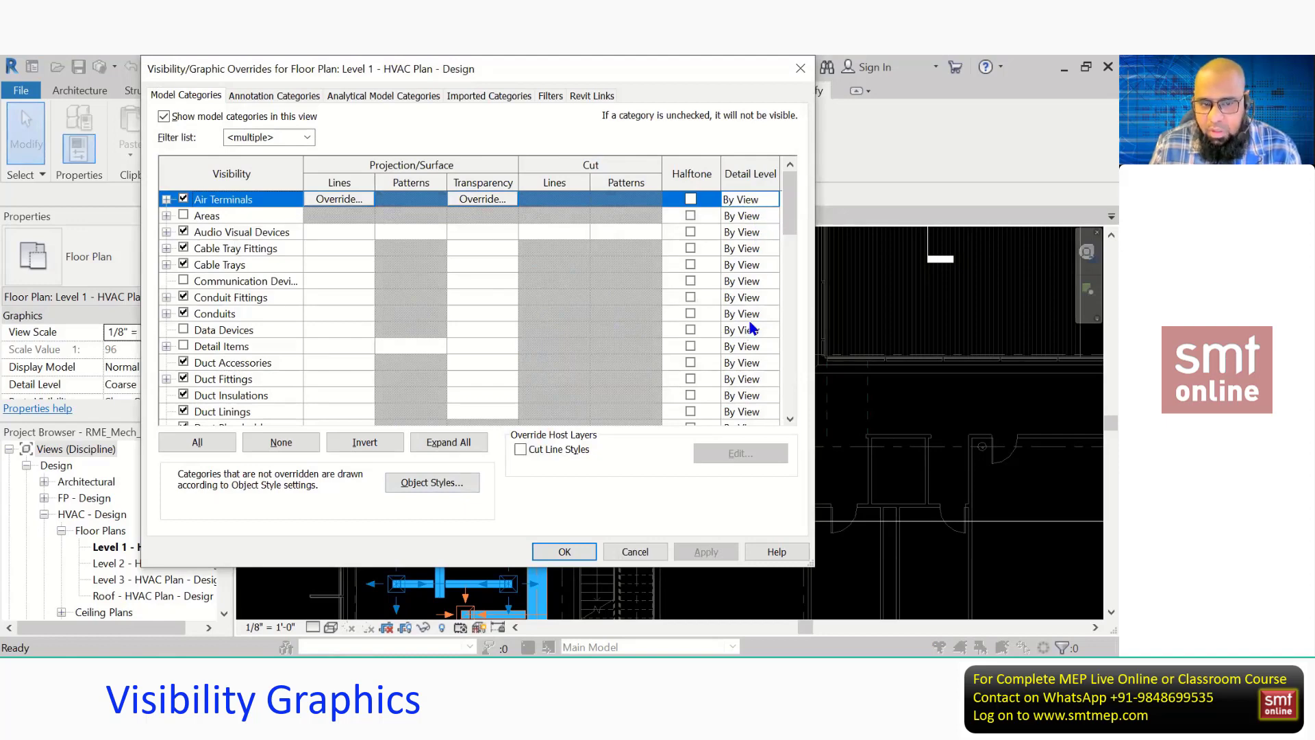
scroll(752, 328, down, 3)
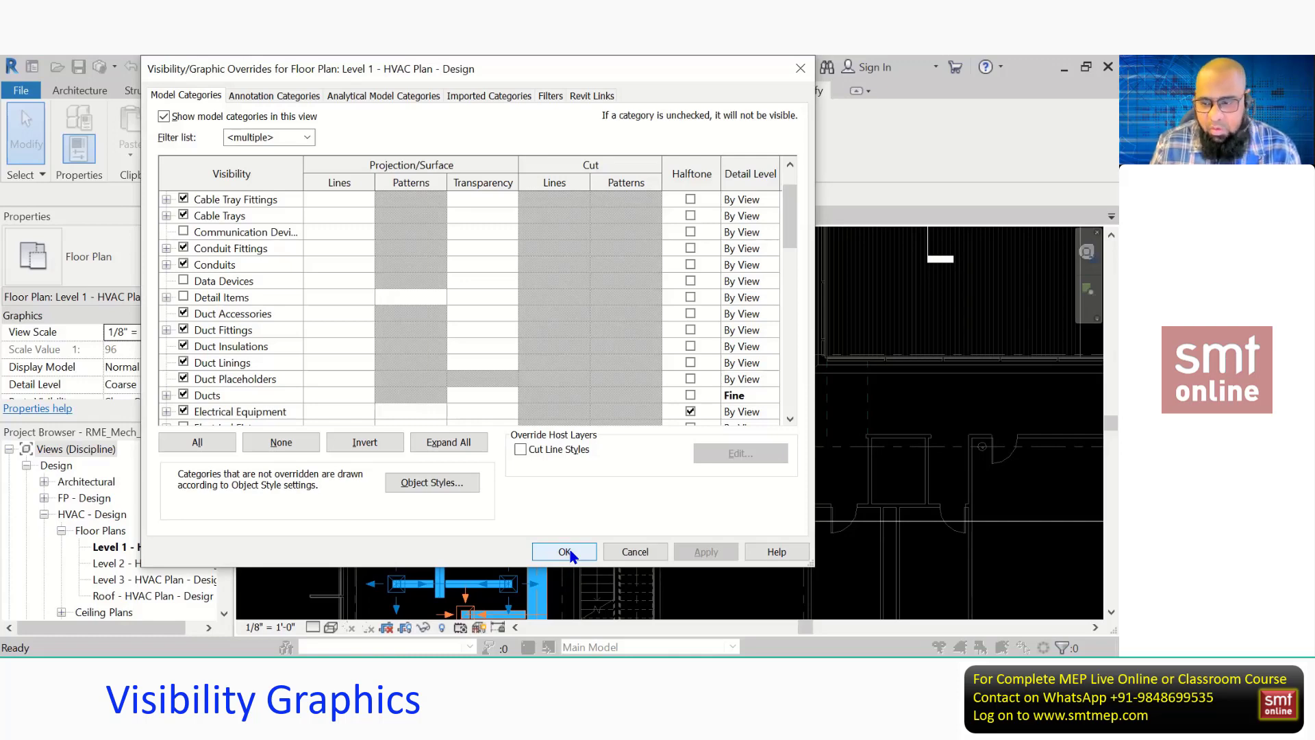
click(630, 553)
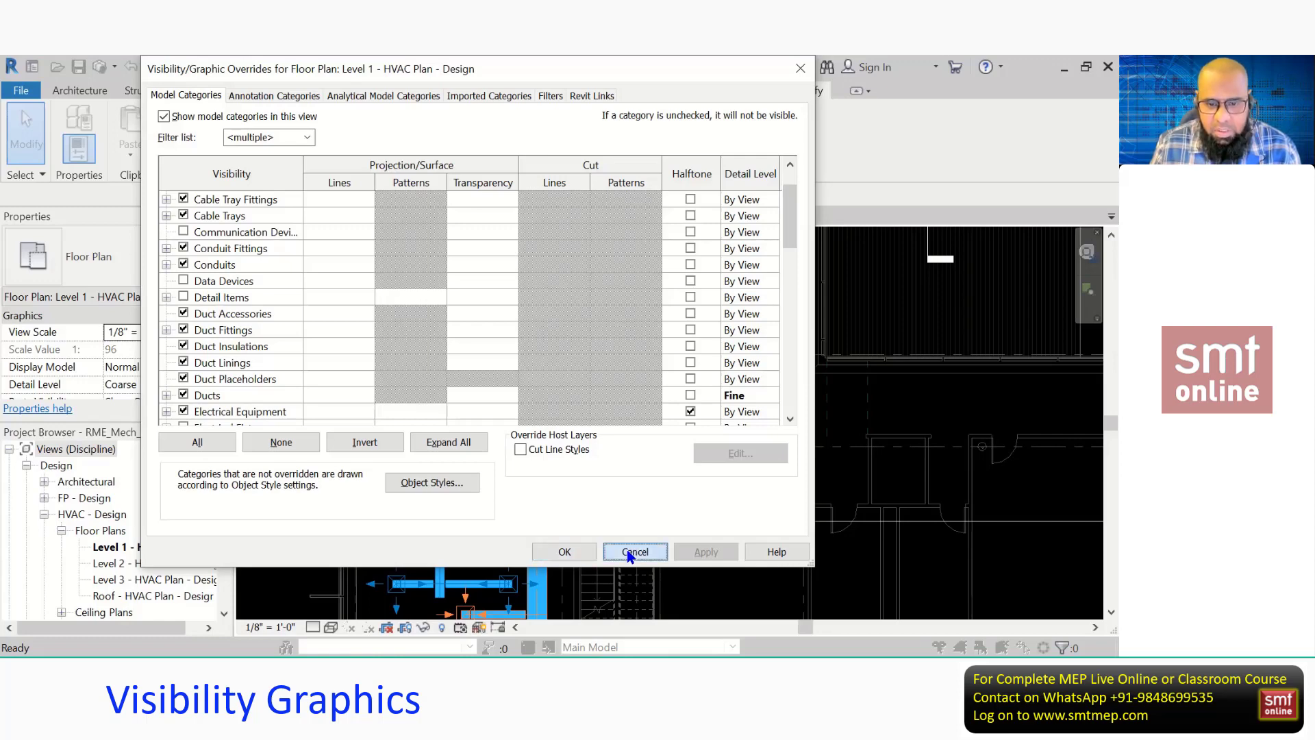
click(632, 552)
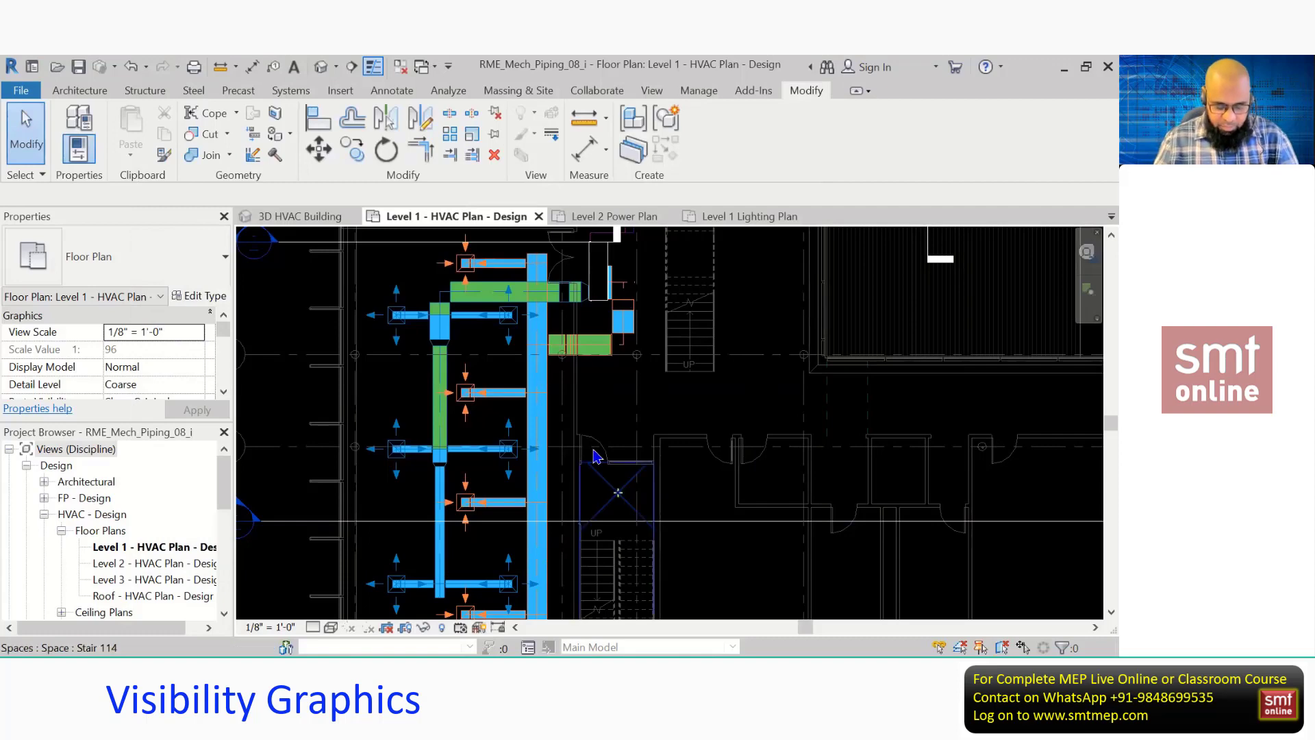
Open the HVAC plan's visibility/graphic overrides and compare the model categories, annotation categories and Revit links settings.
scroll(614, 413, down, 3)
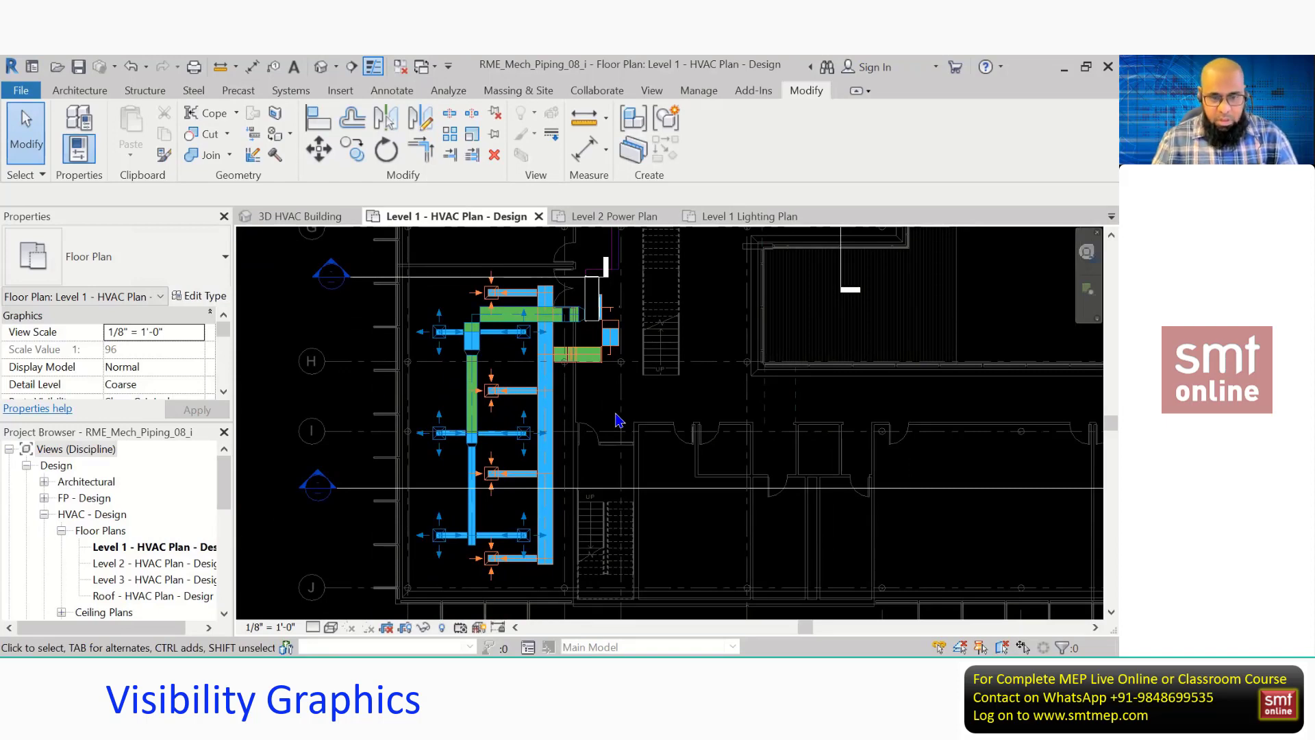
middle_drag(619, 419, 610, 421)
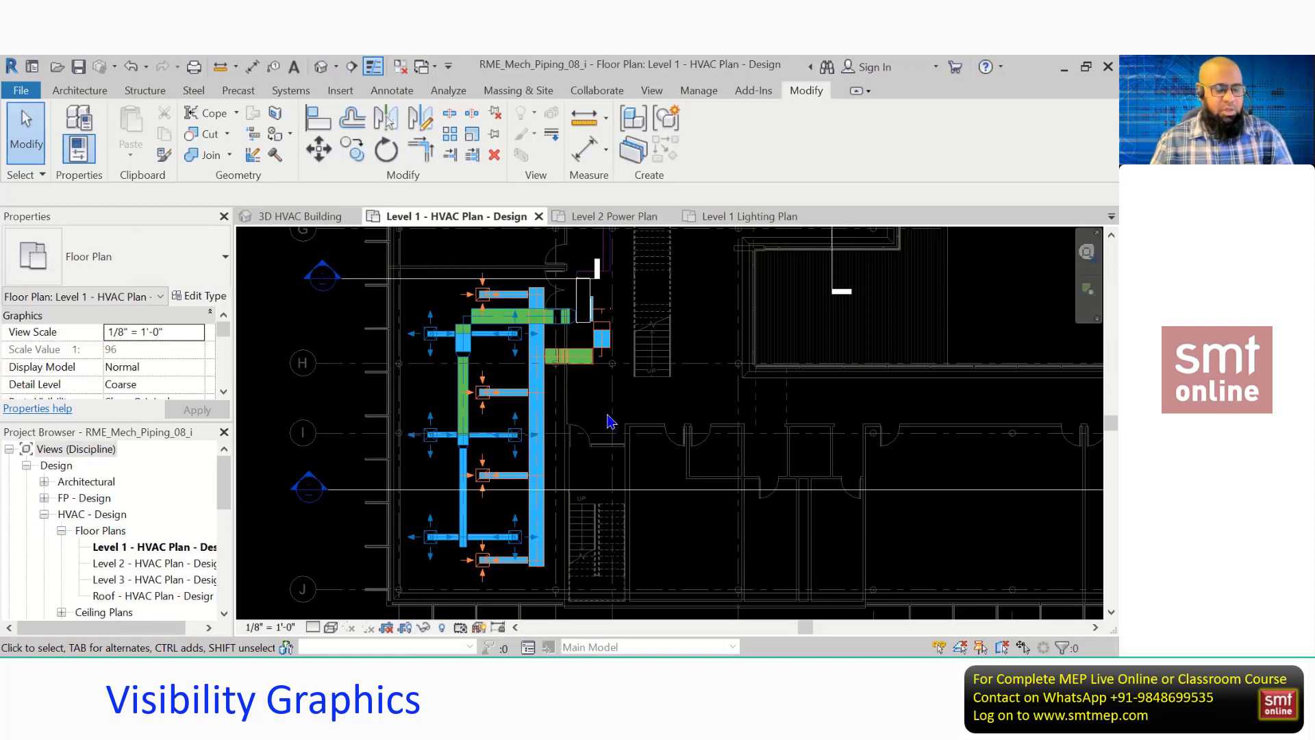
middle_drag(606, 413, 601, 420)
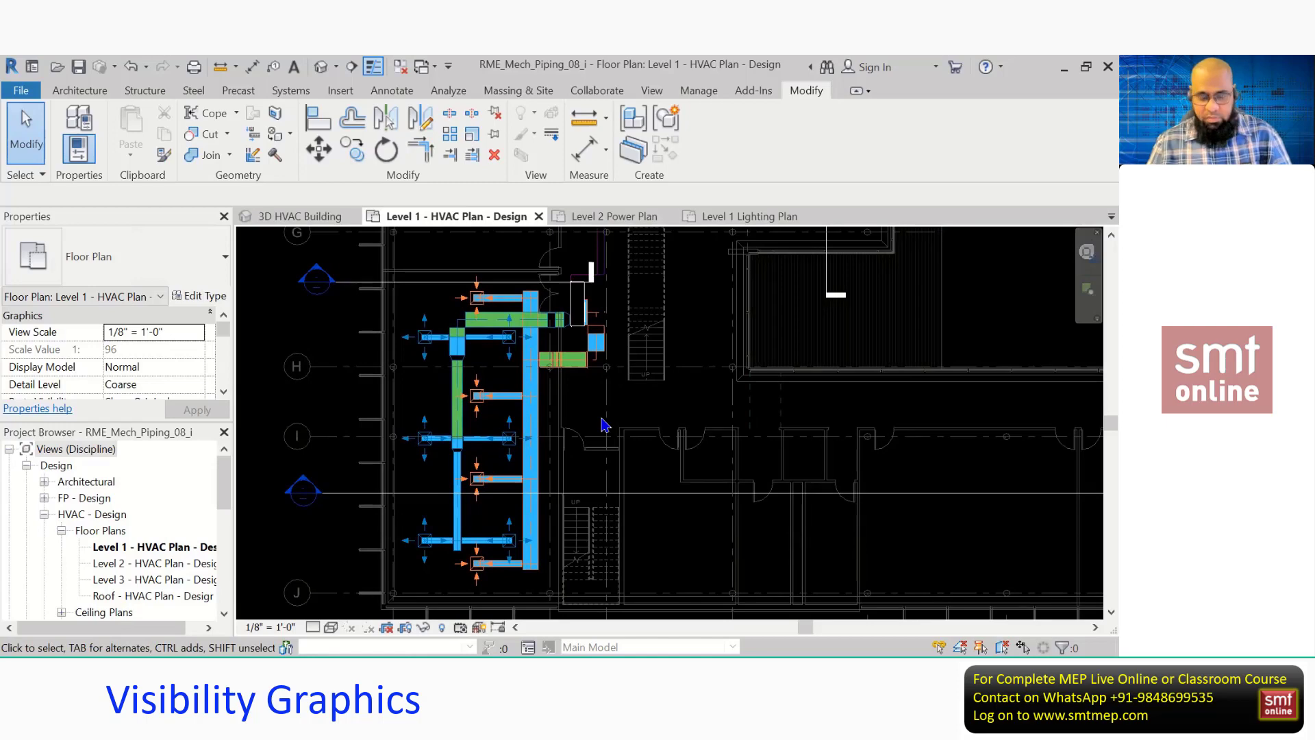
key(v)
key(g)
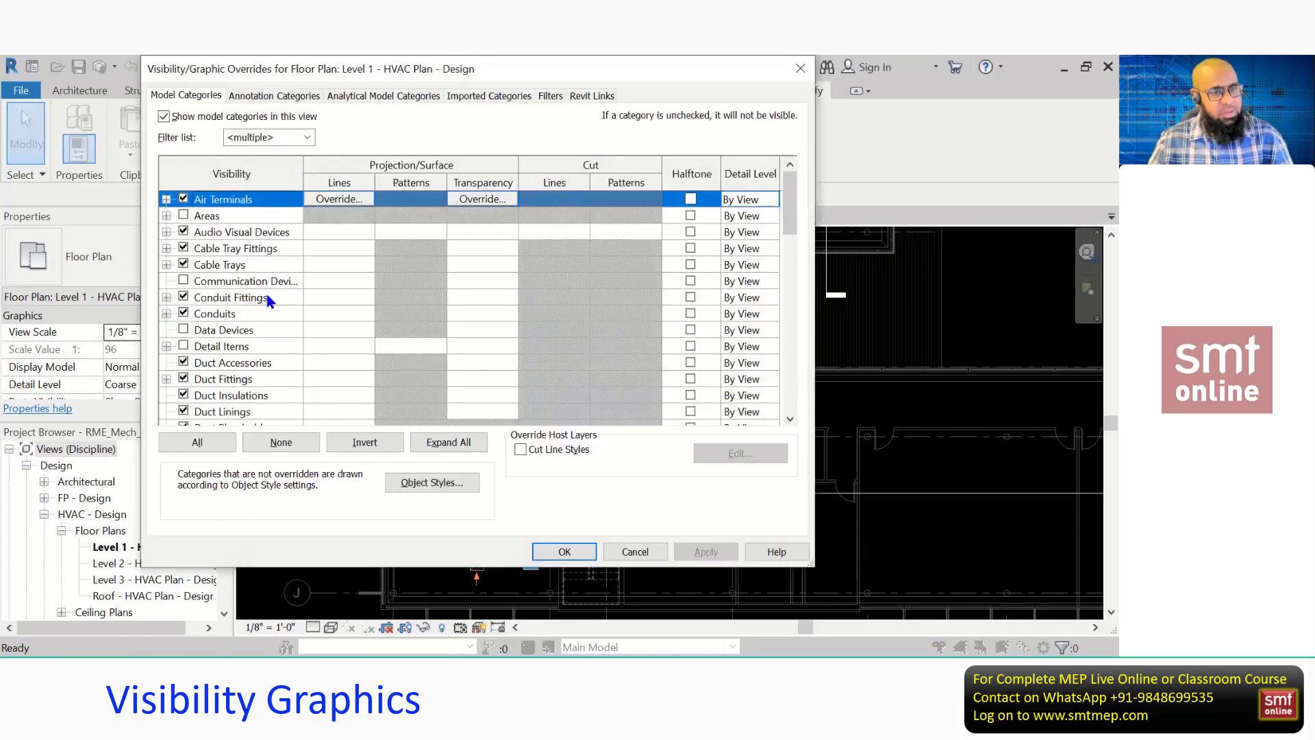
click(272, 99)
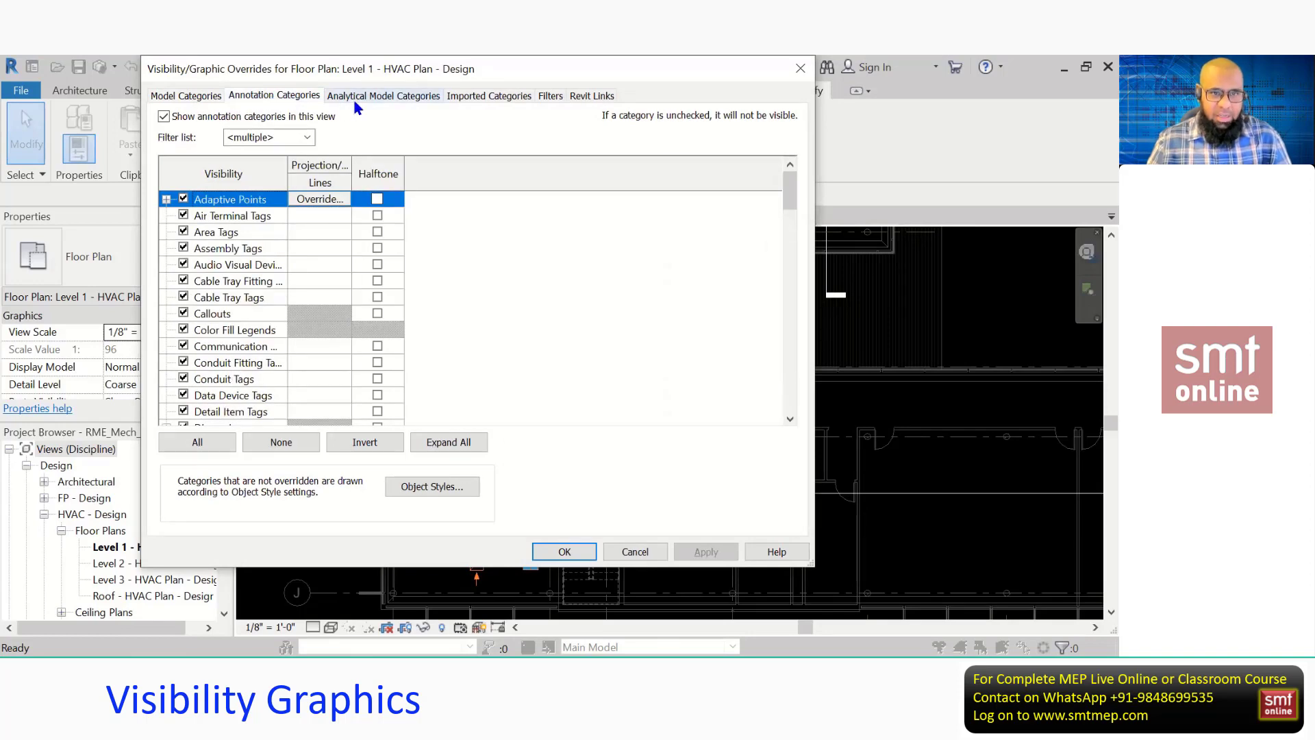
click(586, 97)
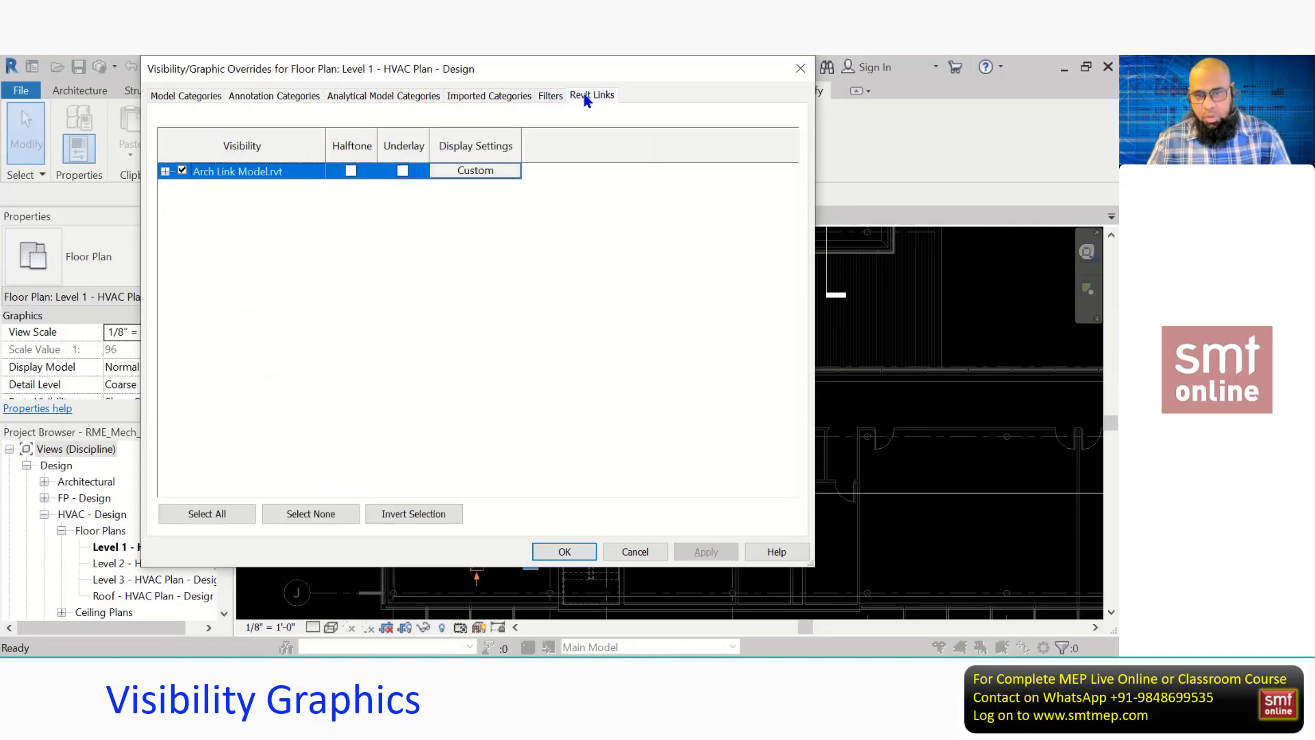
click(184, 98)
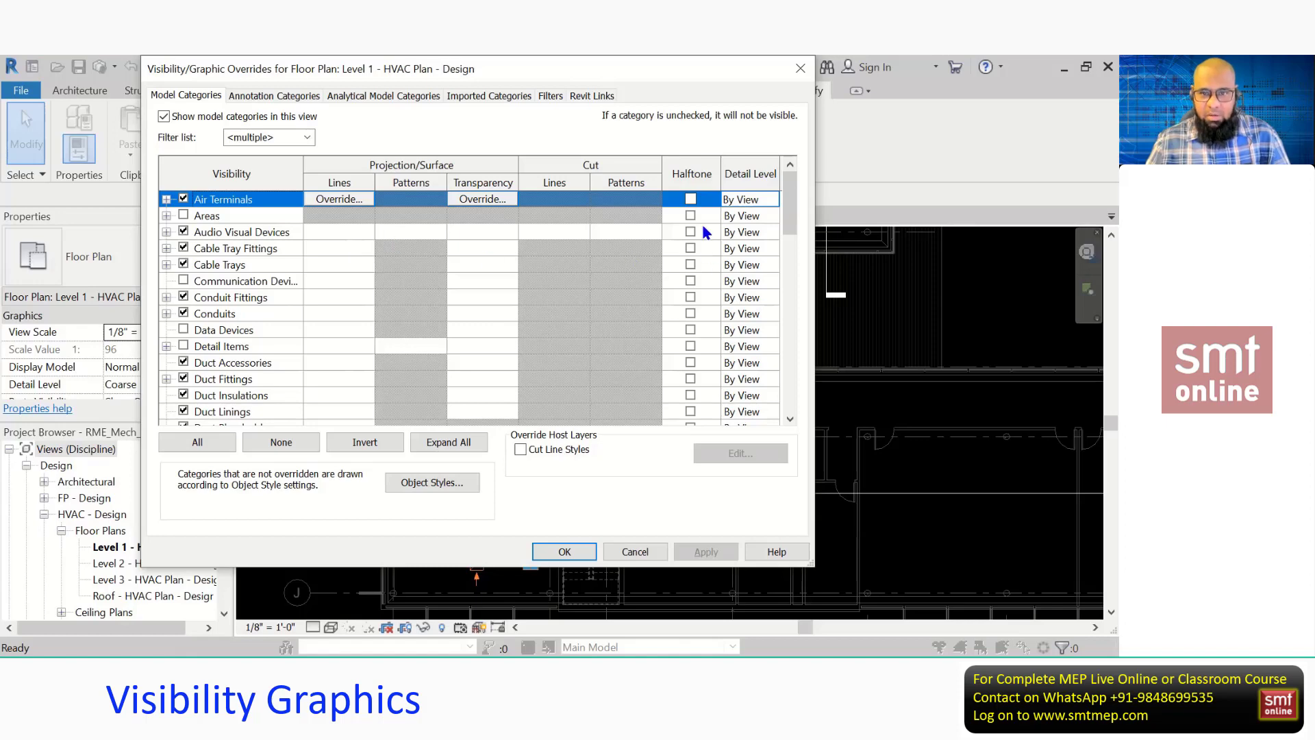
click(273, 97)
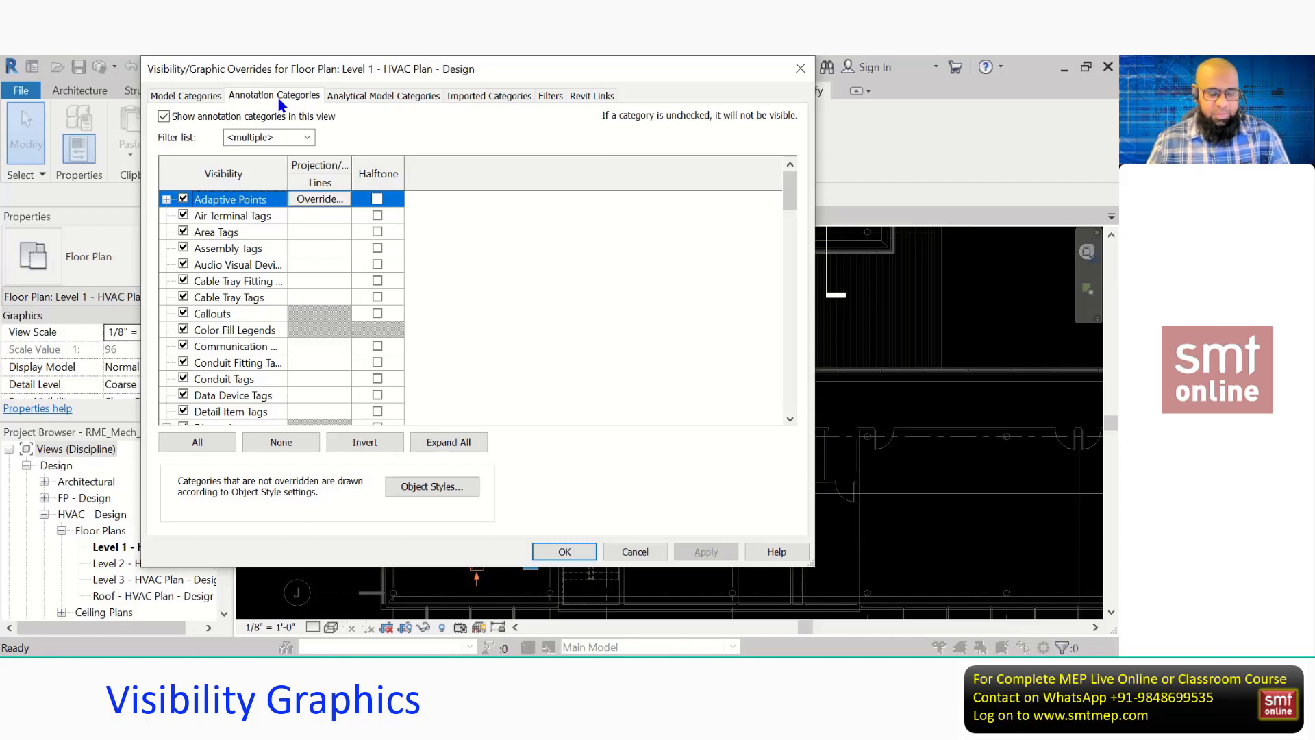
click(220, 103)
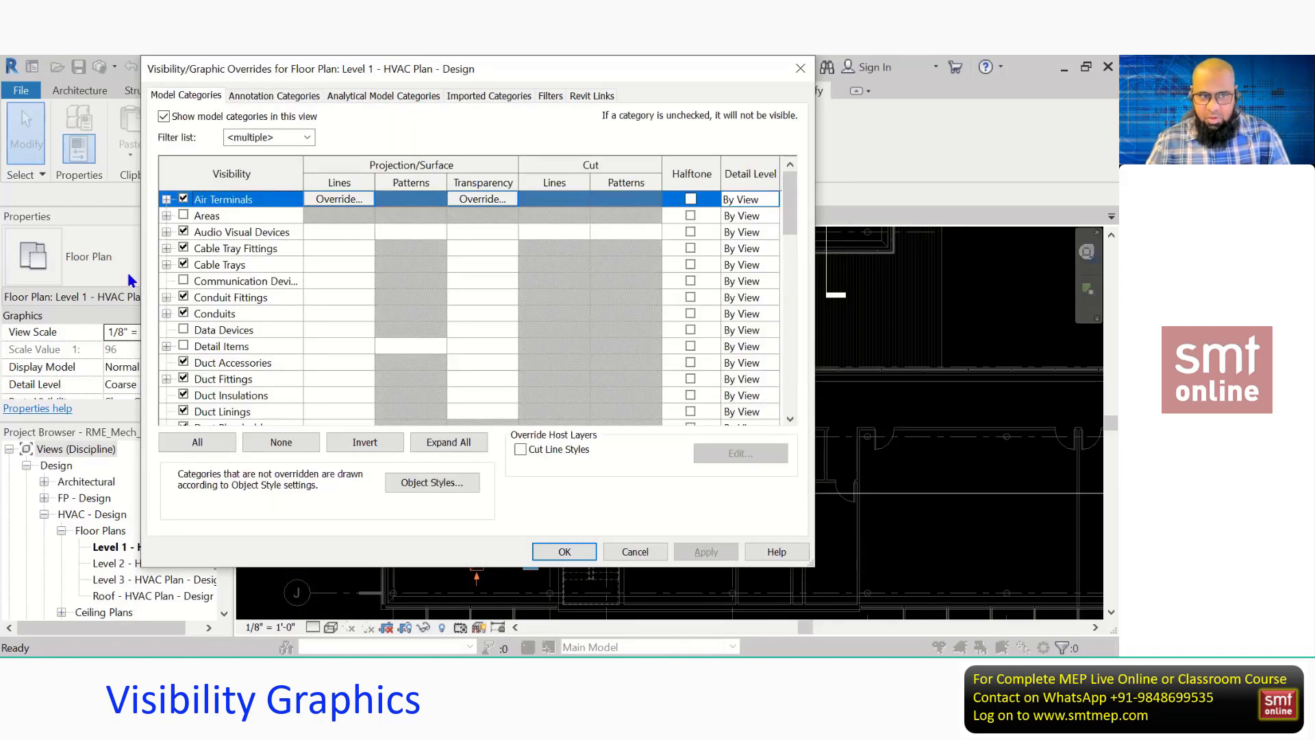
Check the discipline filter options for the annotation categories and look through the annotation category list.
click(249, 103)
click(248, 139)
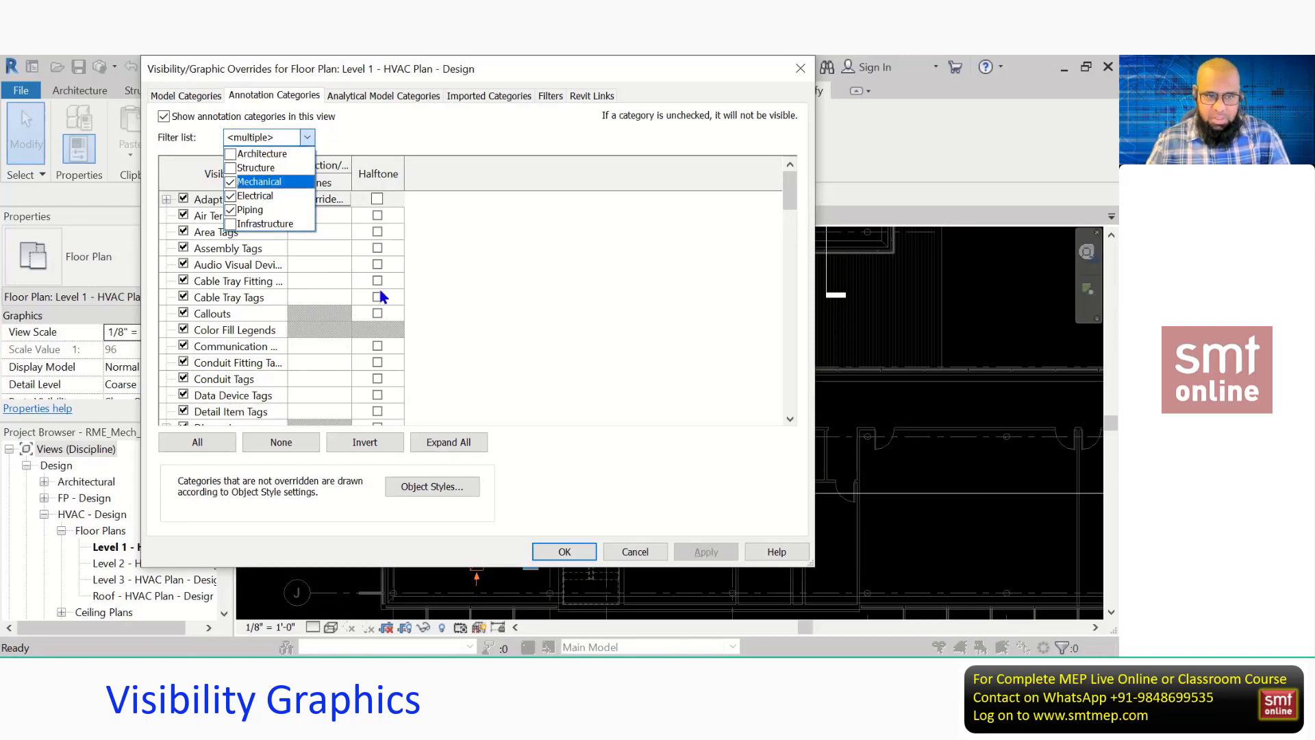
click(402, 129)
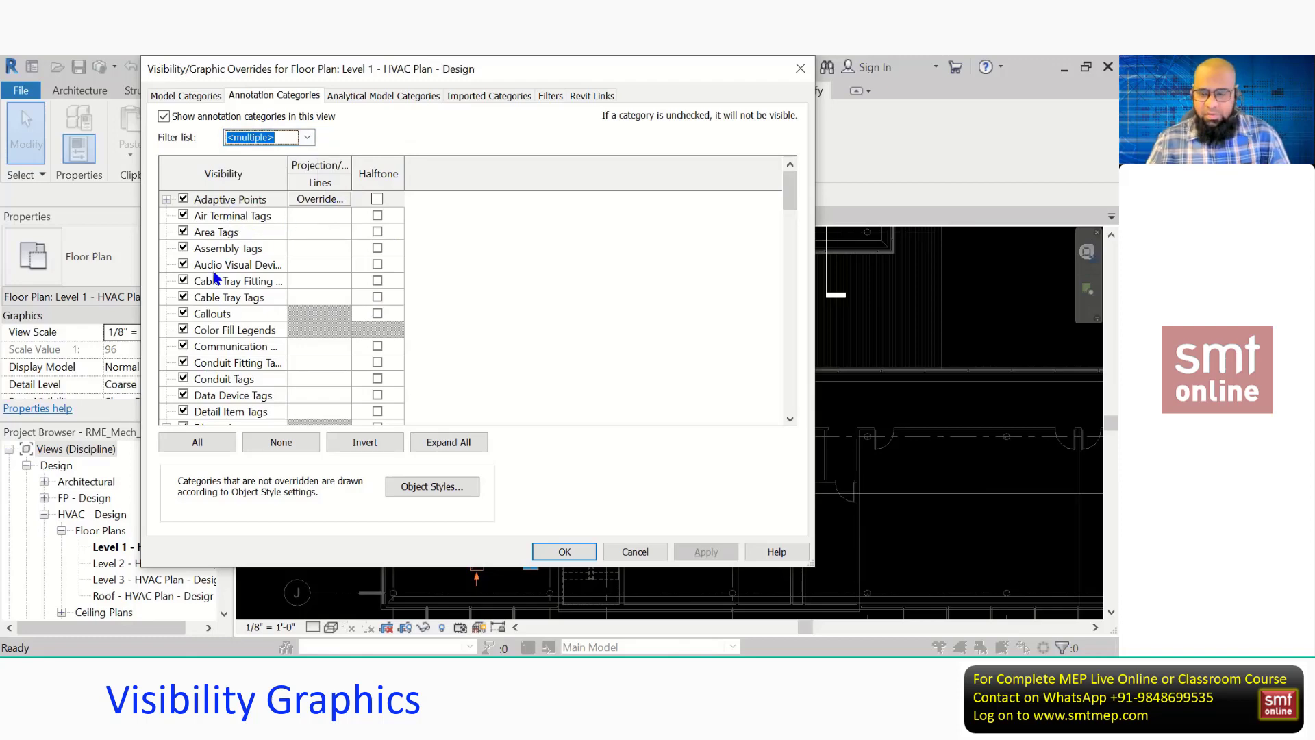
click(189, 96)
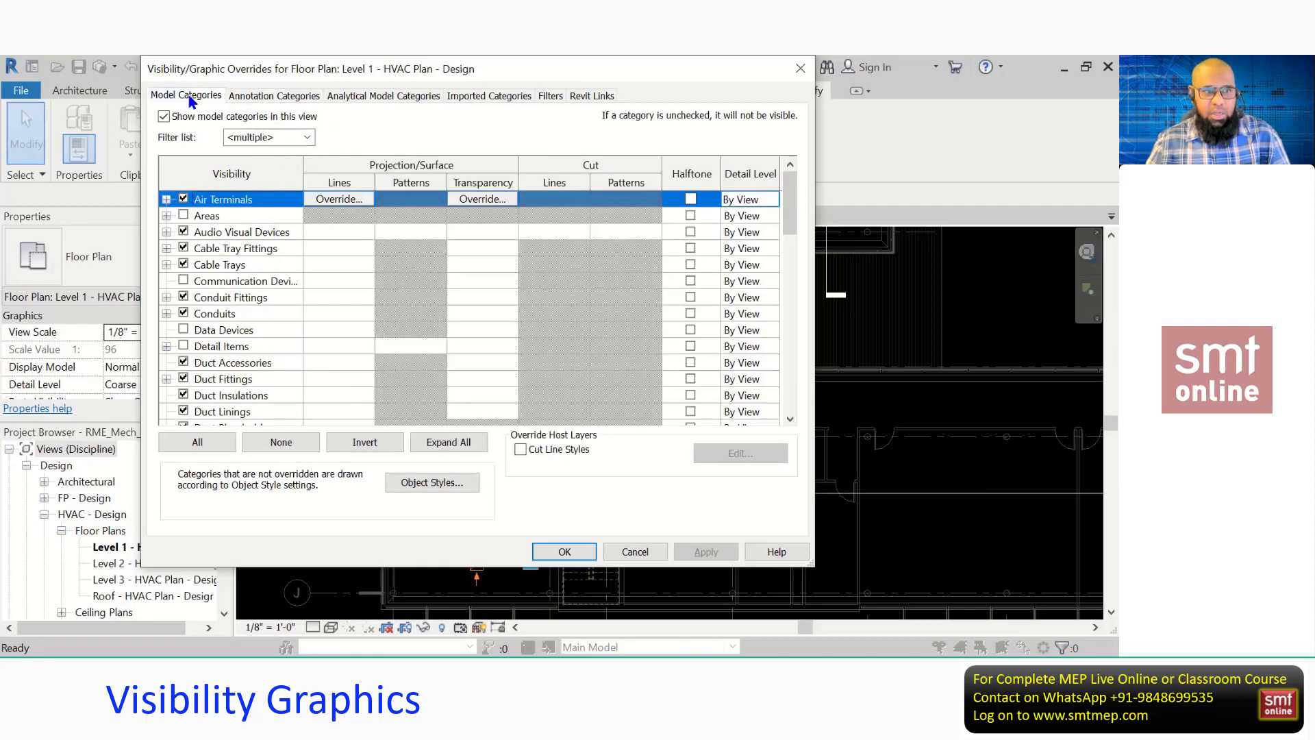
click(261, 100)
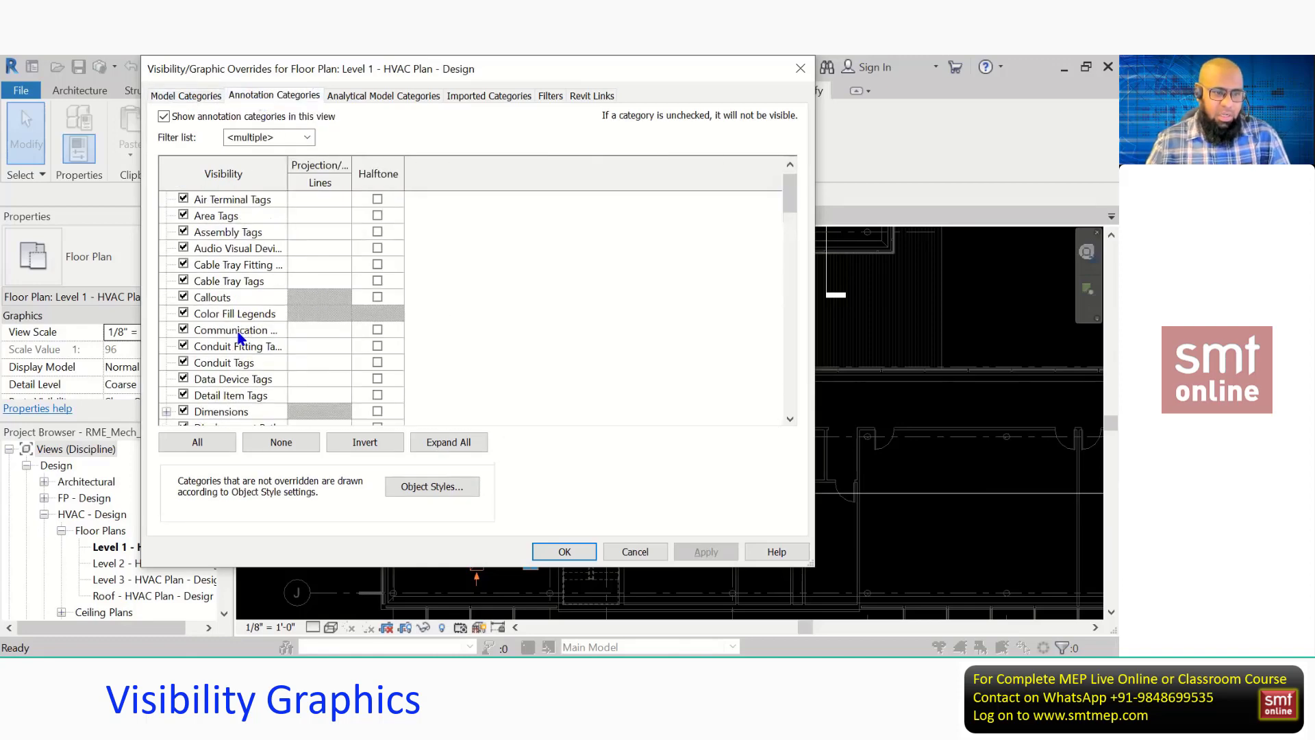
scroll(236, 353, down, 3)
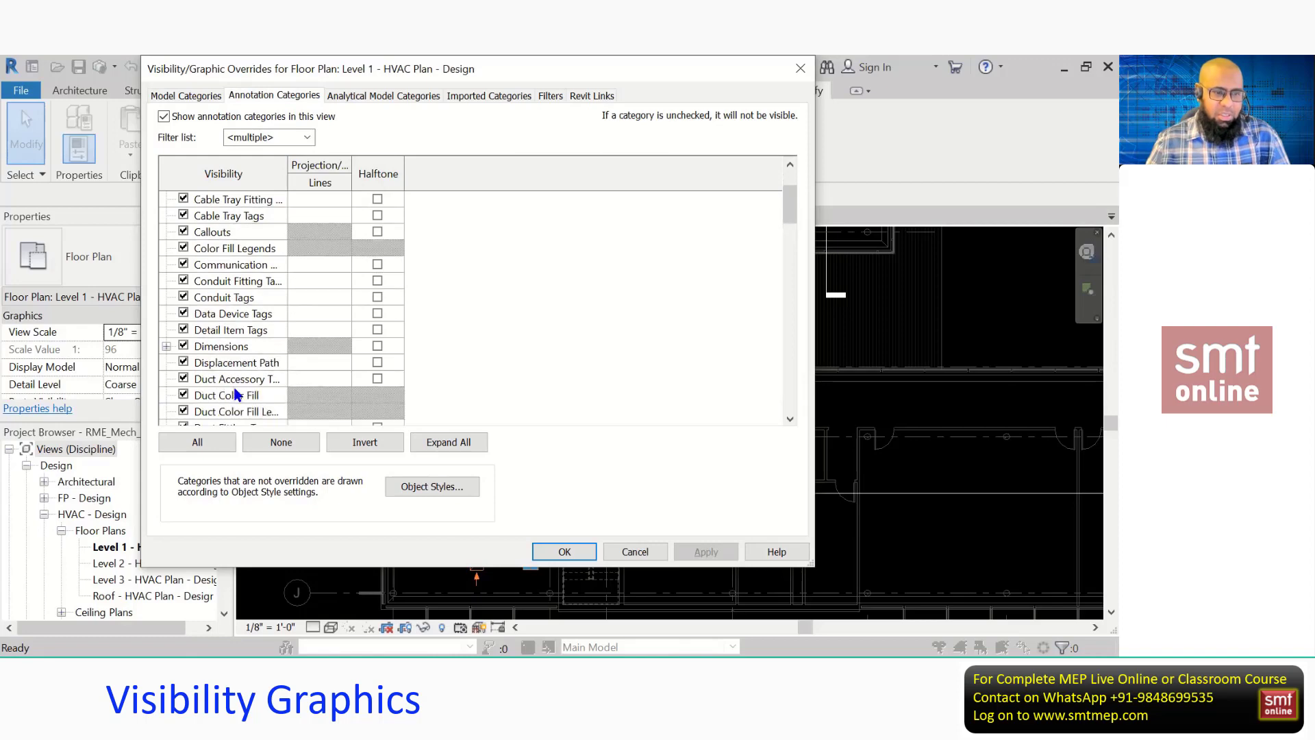
scroll(267, 360, up, 2)
scroll(250, 348, up, 2)
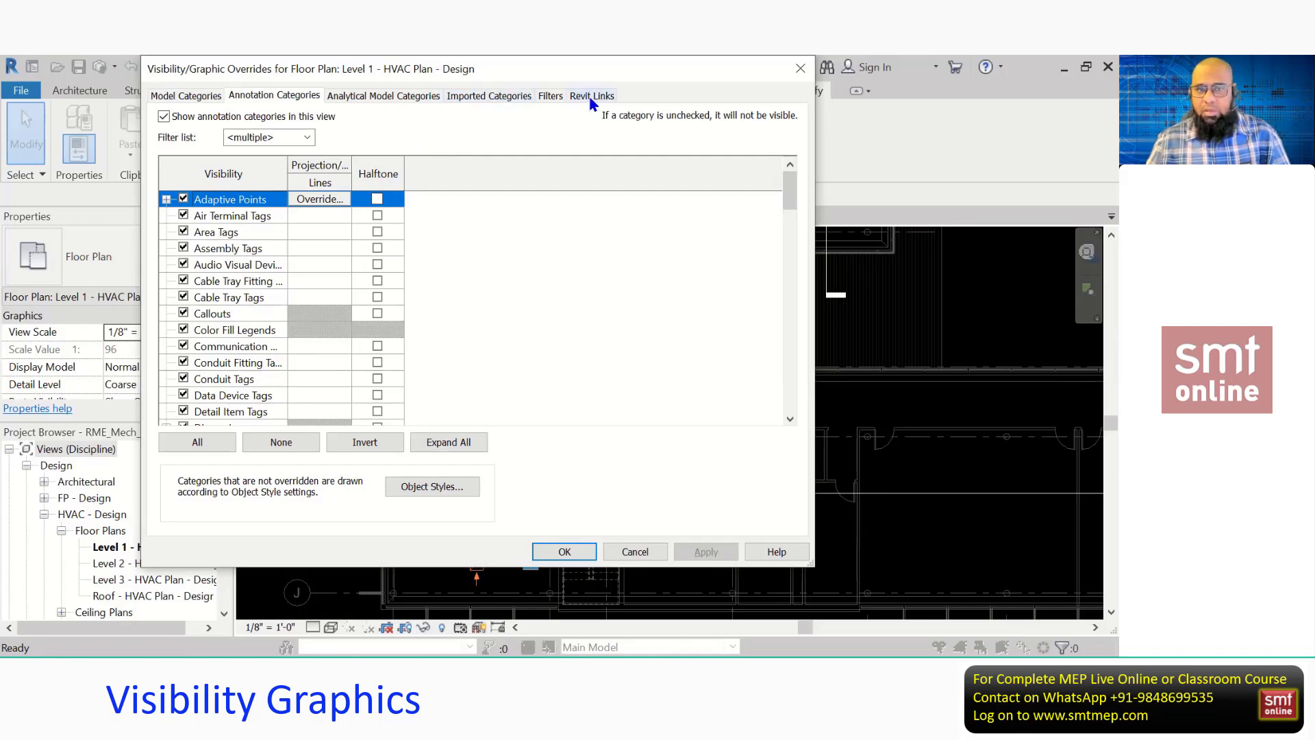
Expand Imports in Families in the imported categories to examine its layers, and return to the model categories.
drag(402, 69, 403, 94)
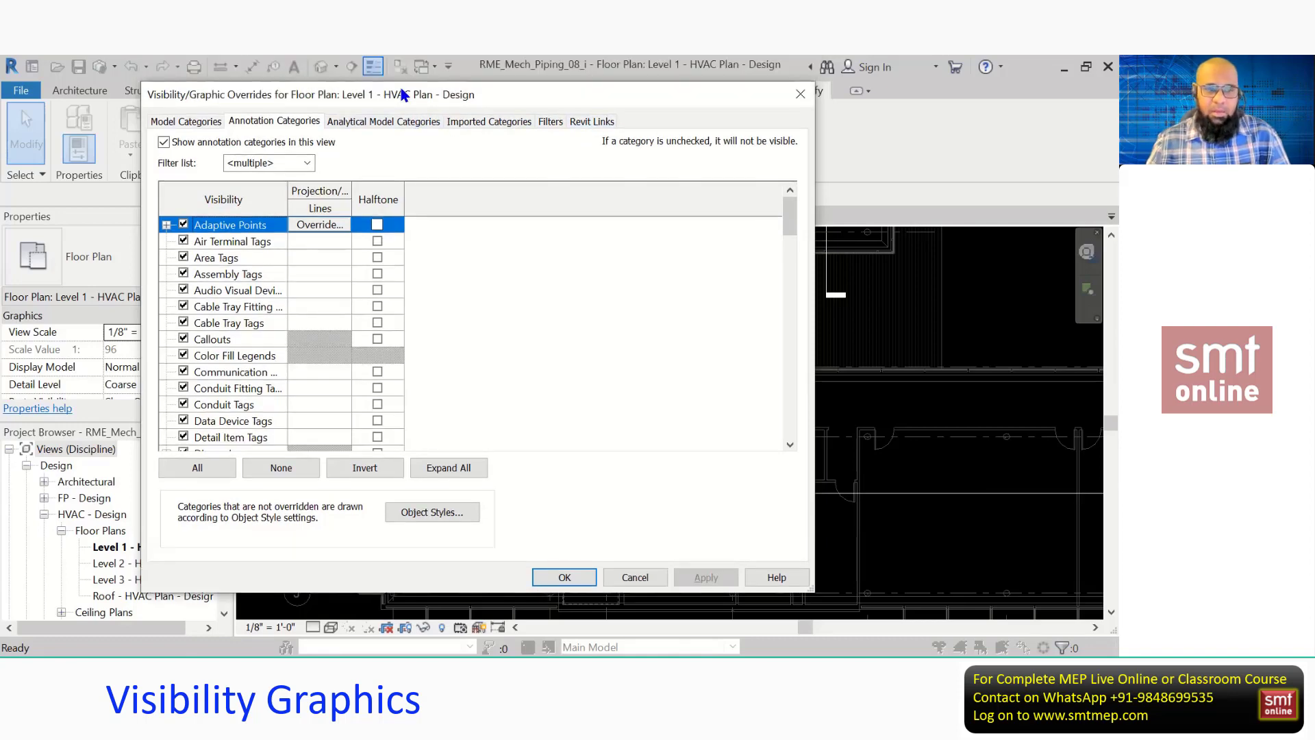
click(503, 124)
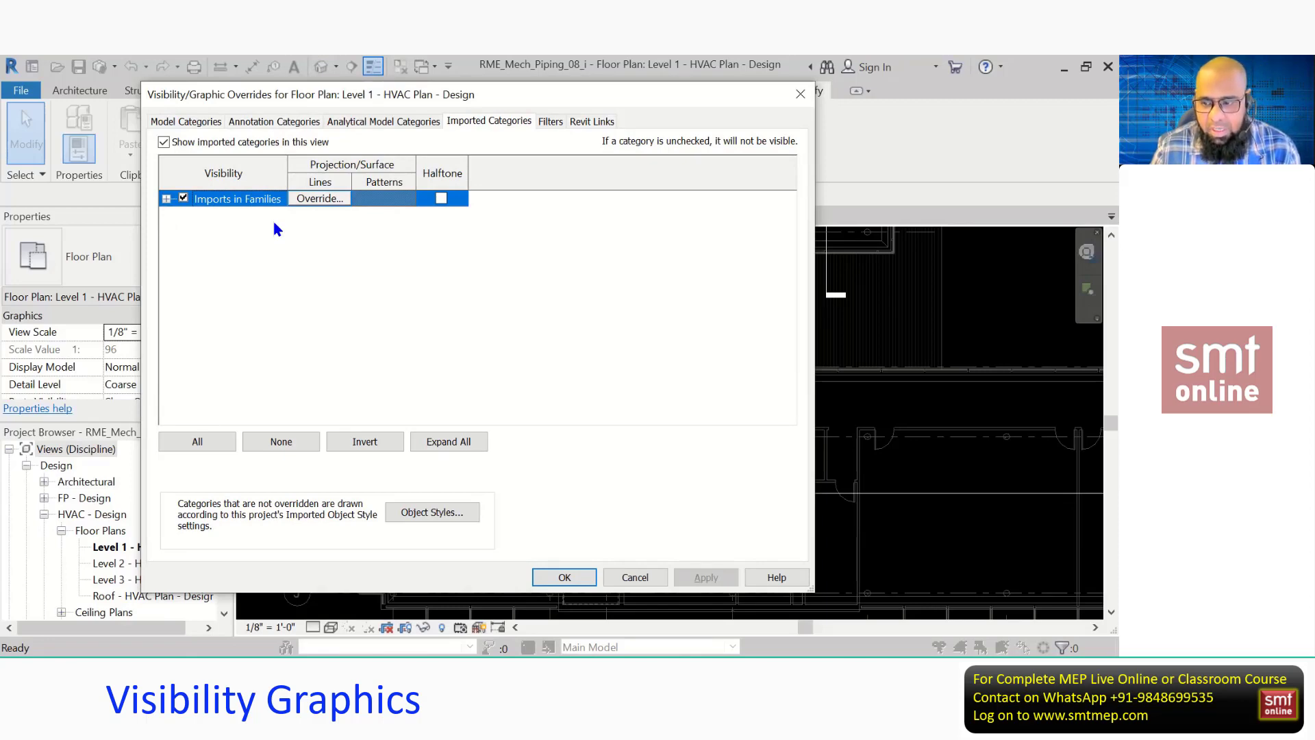
click(166, 199)
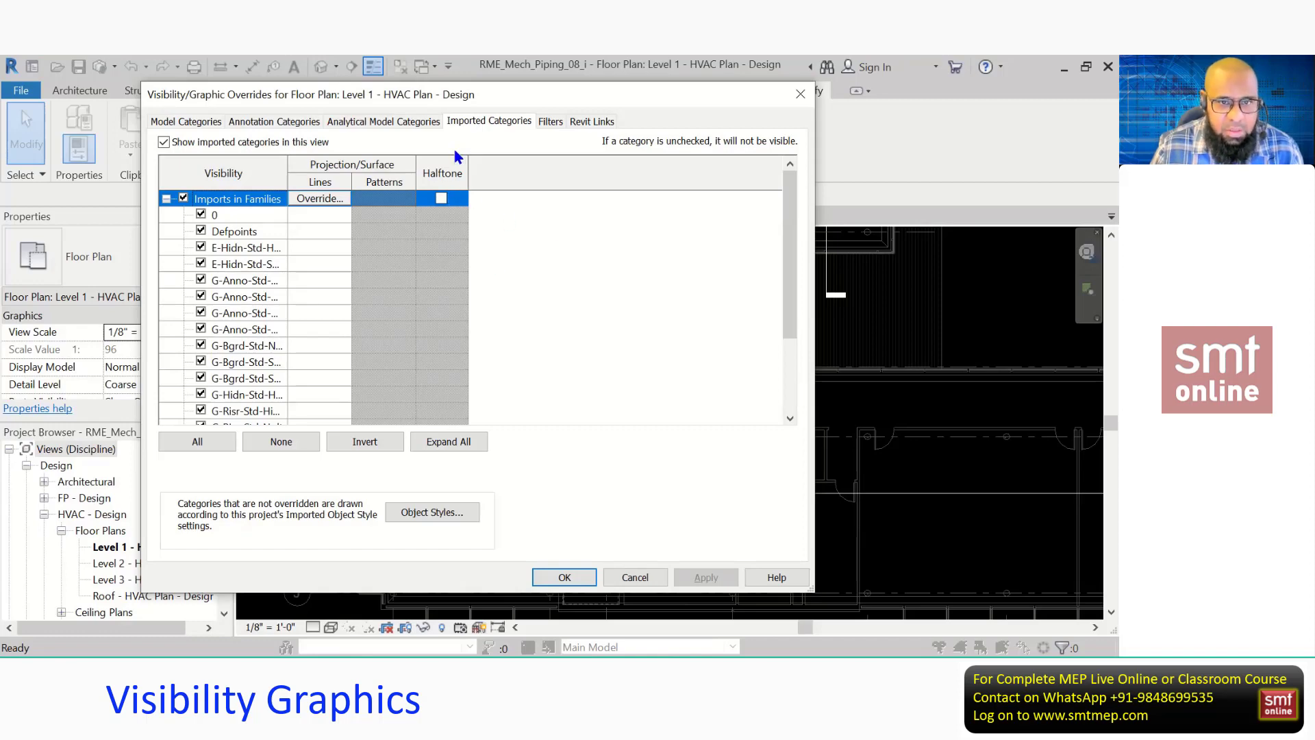
click(192, 122)
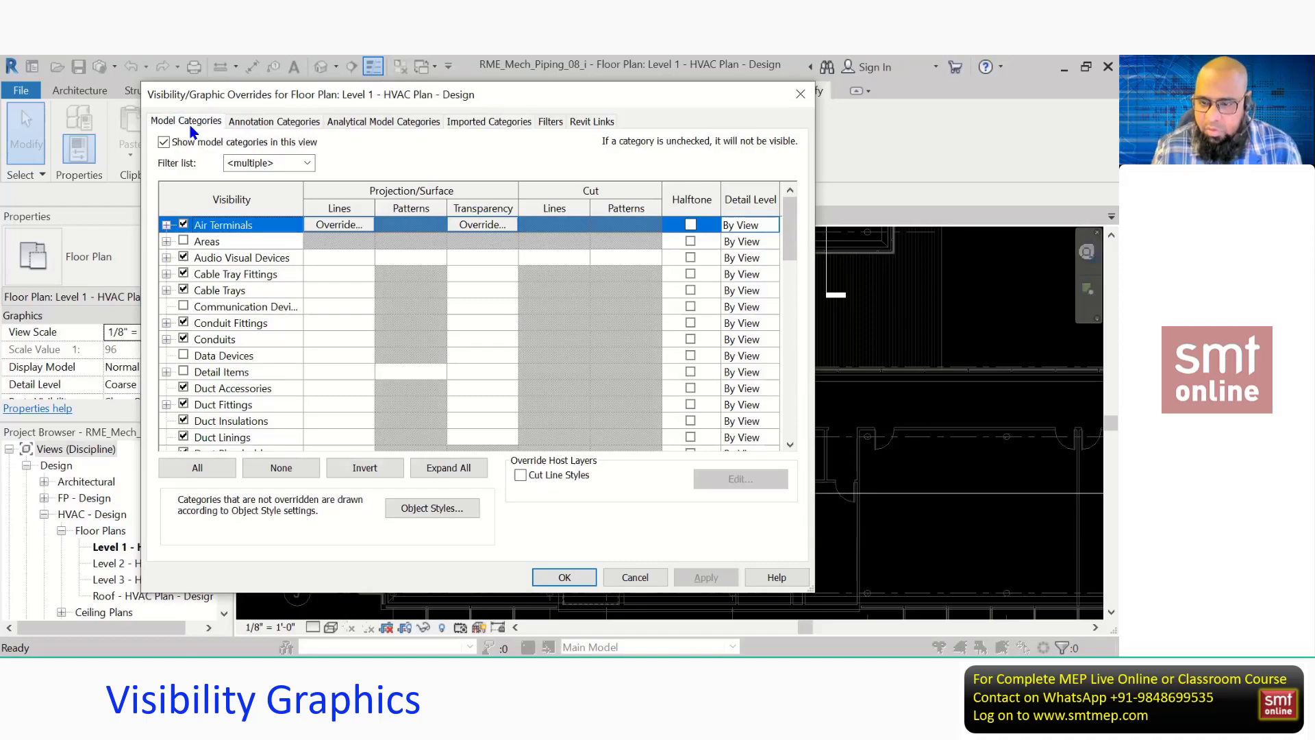